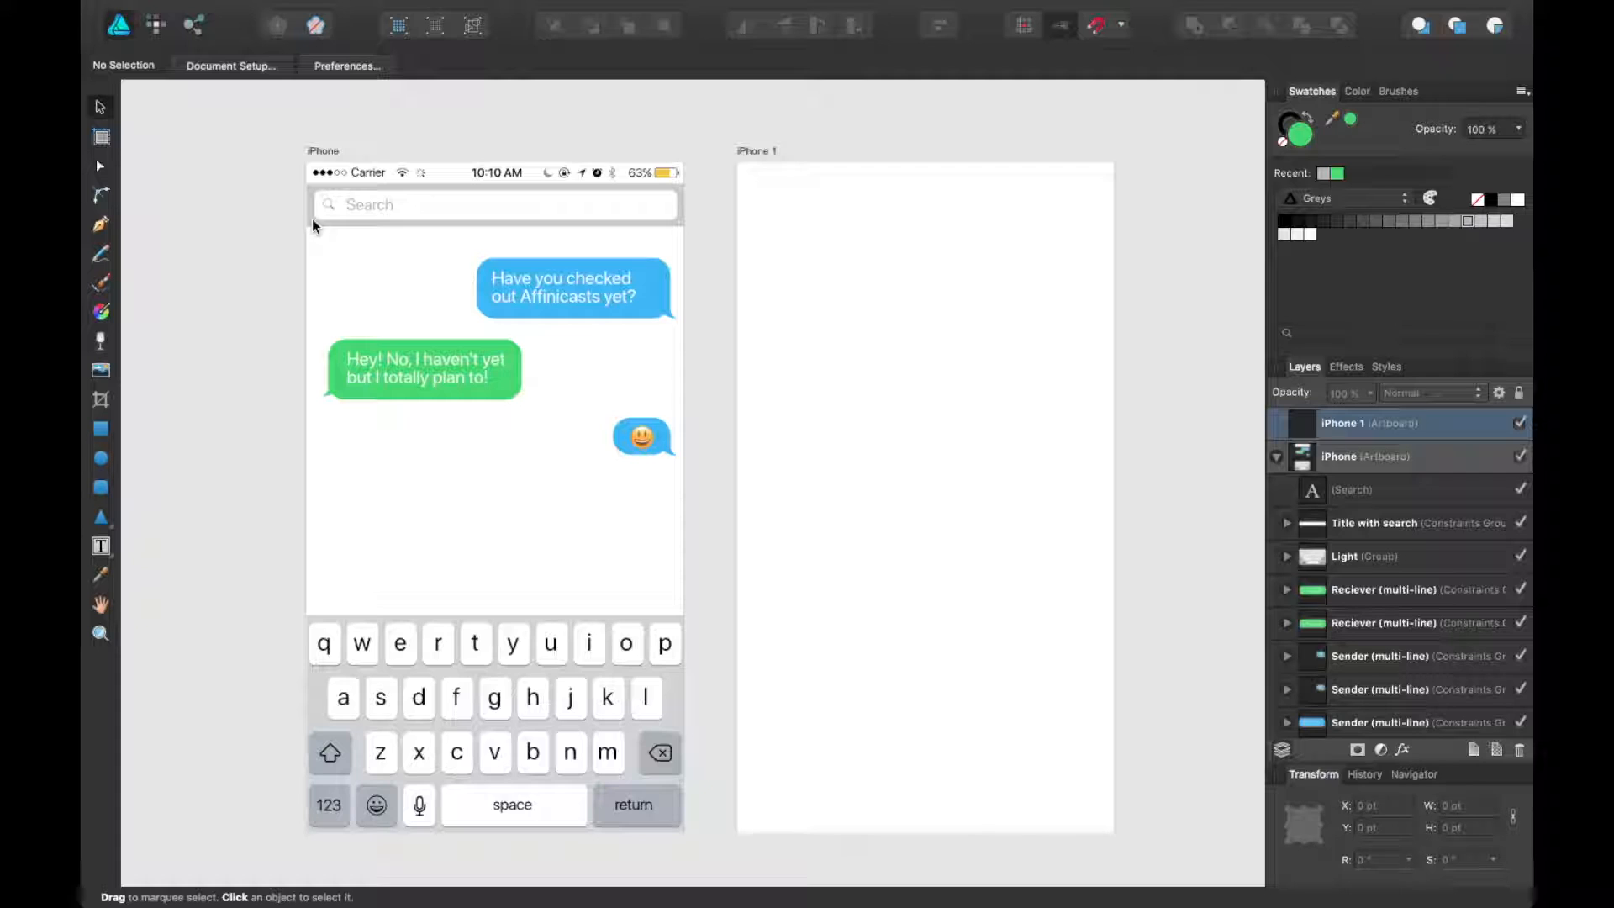
- Examine the keyboard group and the search bar group on the iPhone messaging artboard
{"action": "left_click", "coordinate": [332, 149]}
{"action": "left_click", "coordinate": [375, 144]}
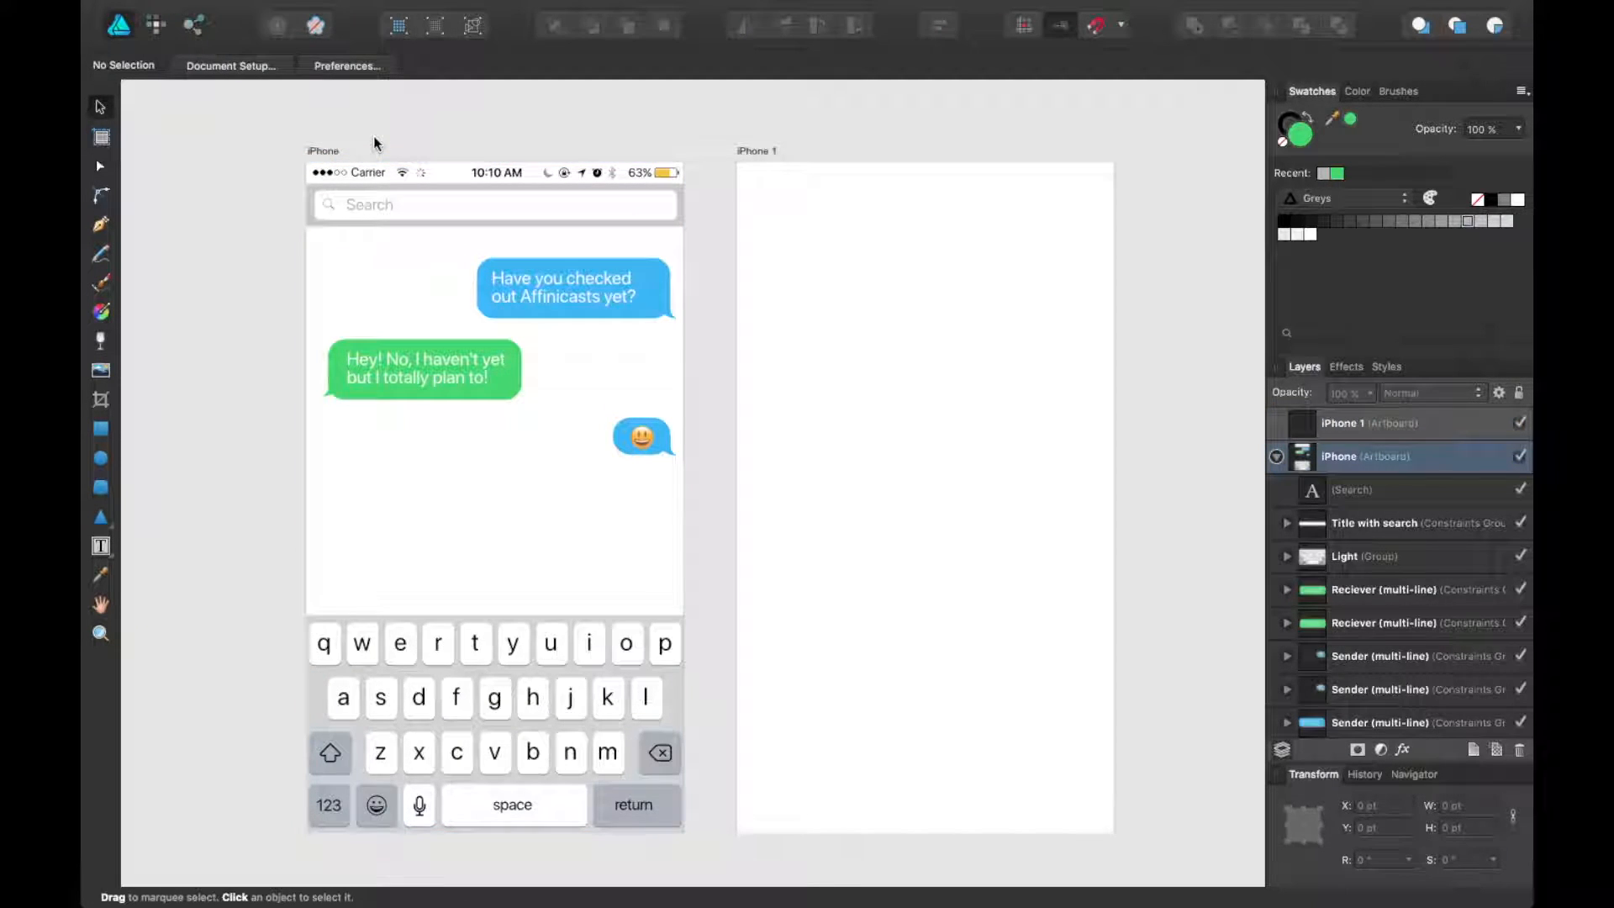
{"action": "left_click", "coordinate": [483, 672]}
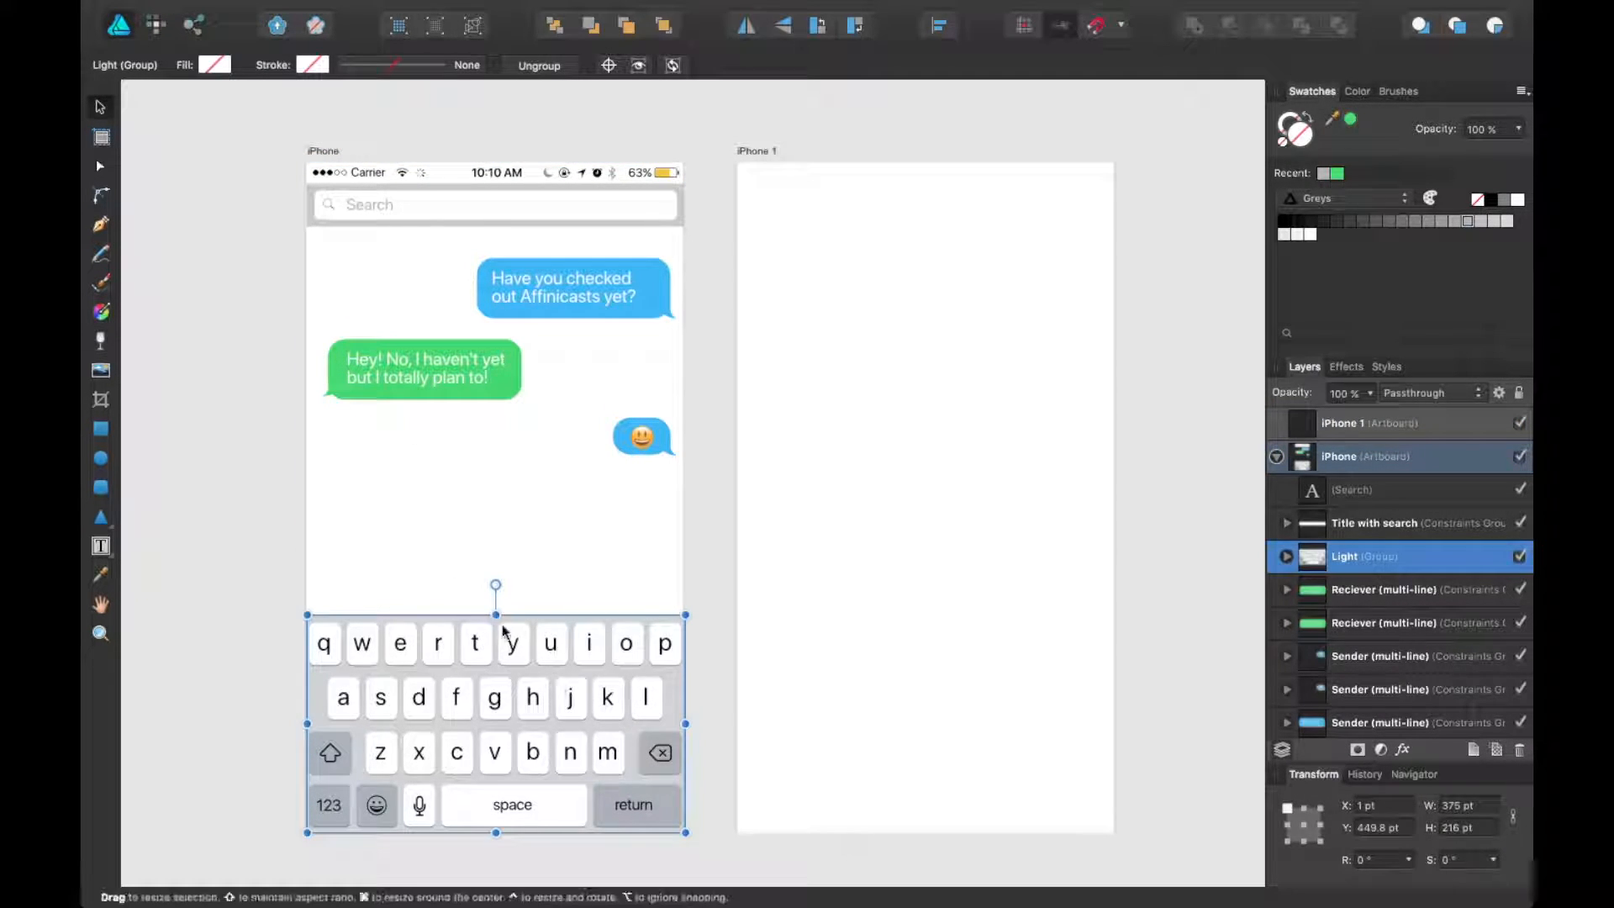
{"action": "left_click", "coordinate": [517, 526]}
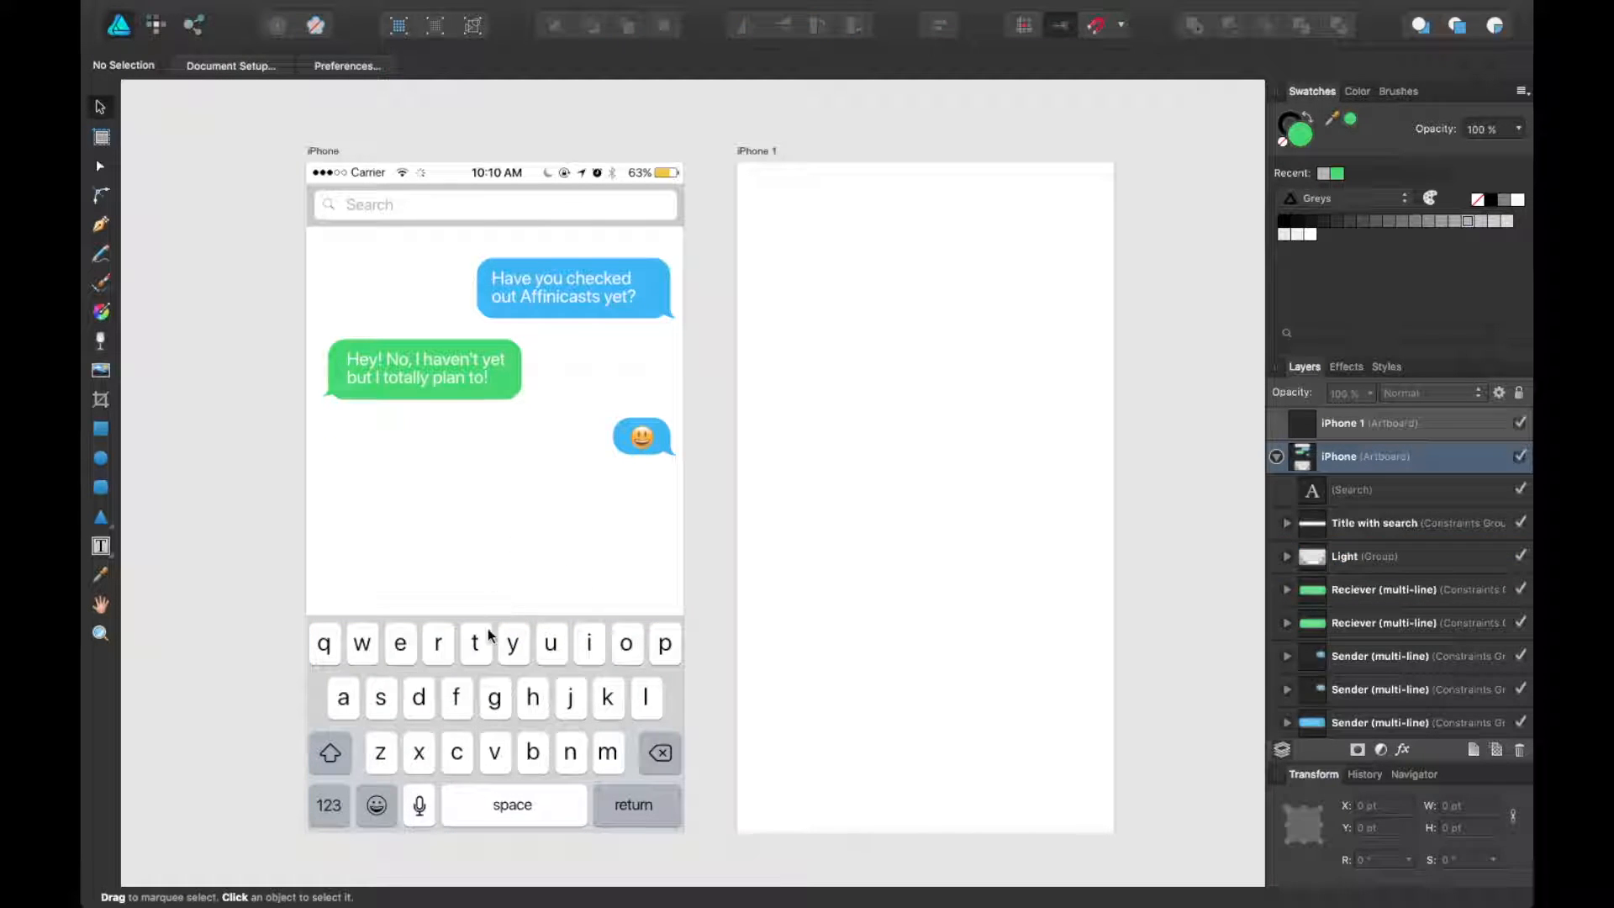
{"action": "left_click", "coordinate": [514, 662]}
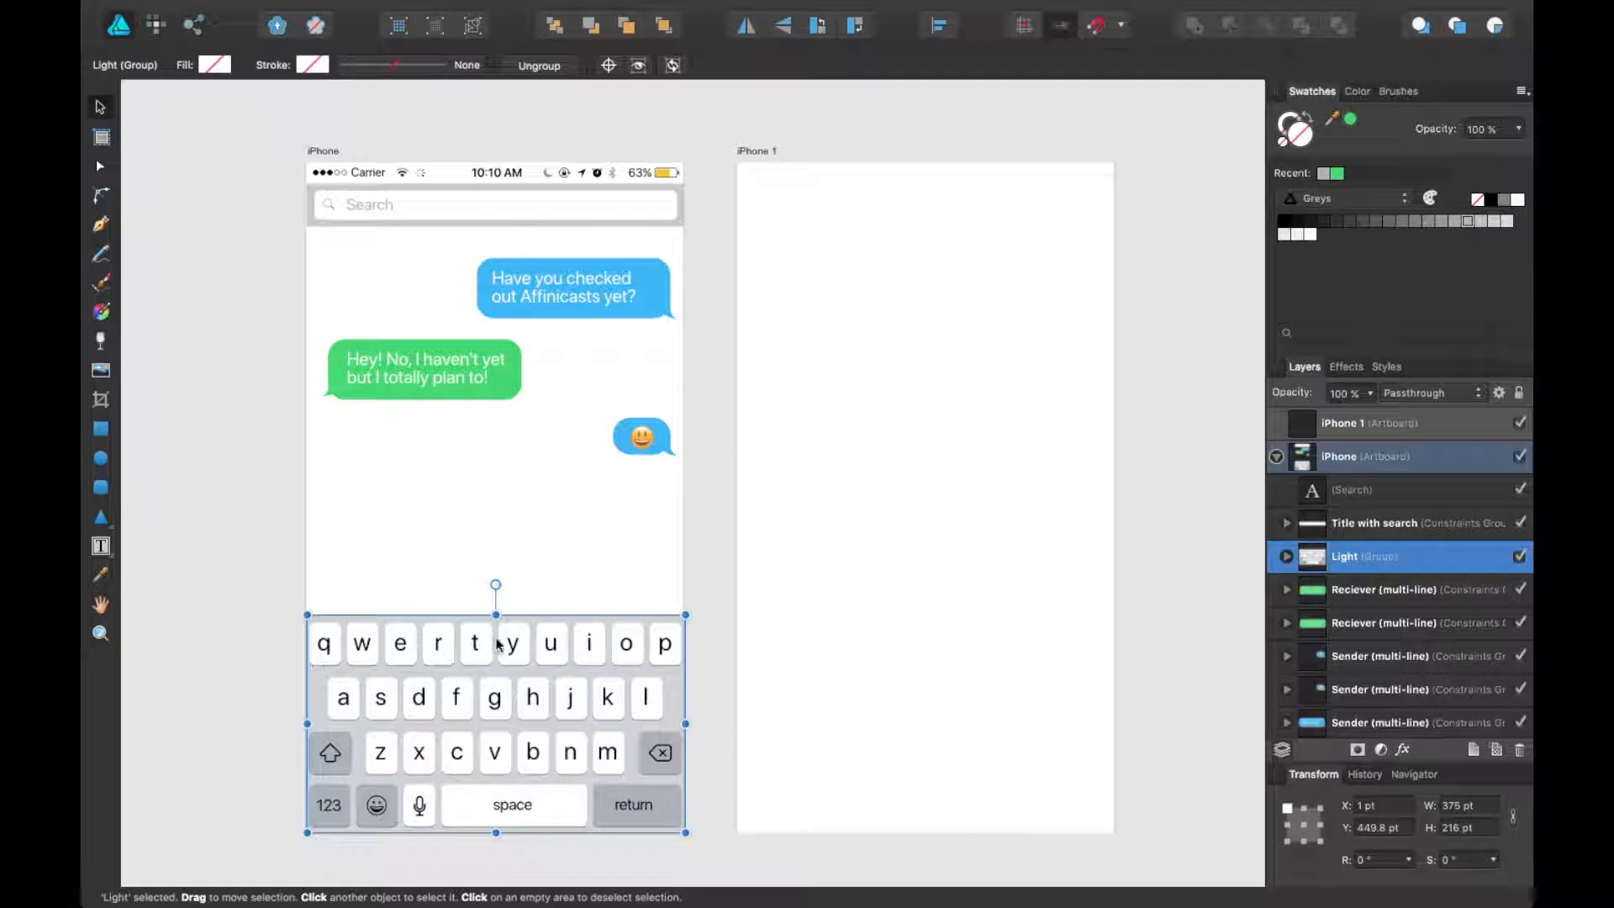
{"action": "left_click", "coordinate": [548, 176]}
{"action": "left_click", "coordinate": [517, 199]}
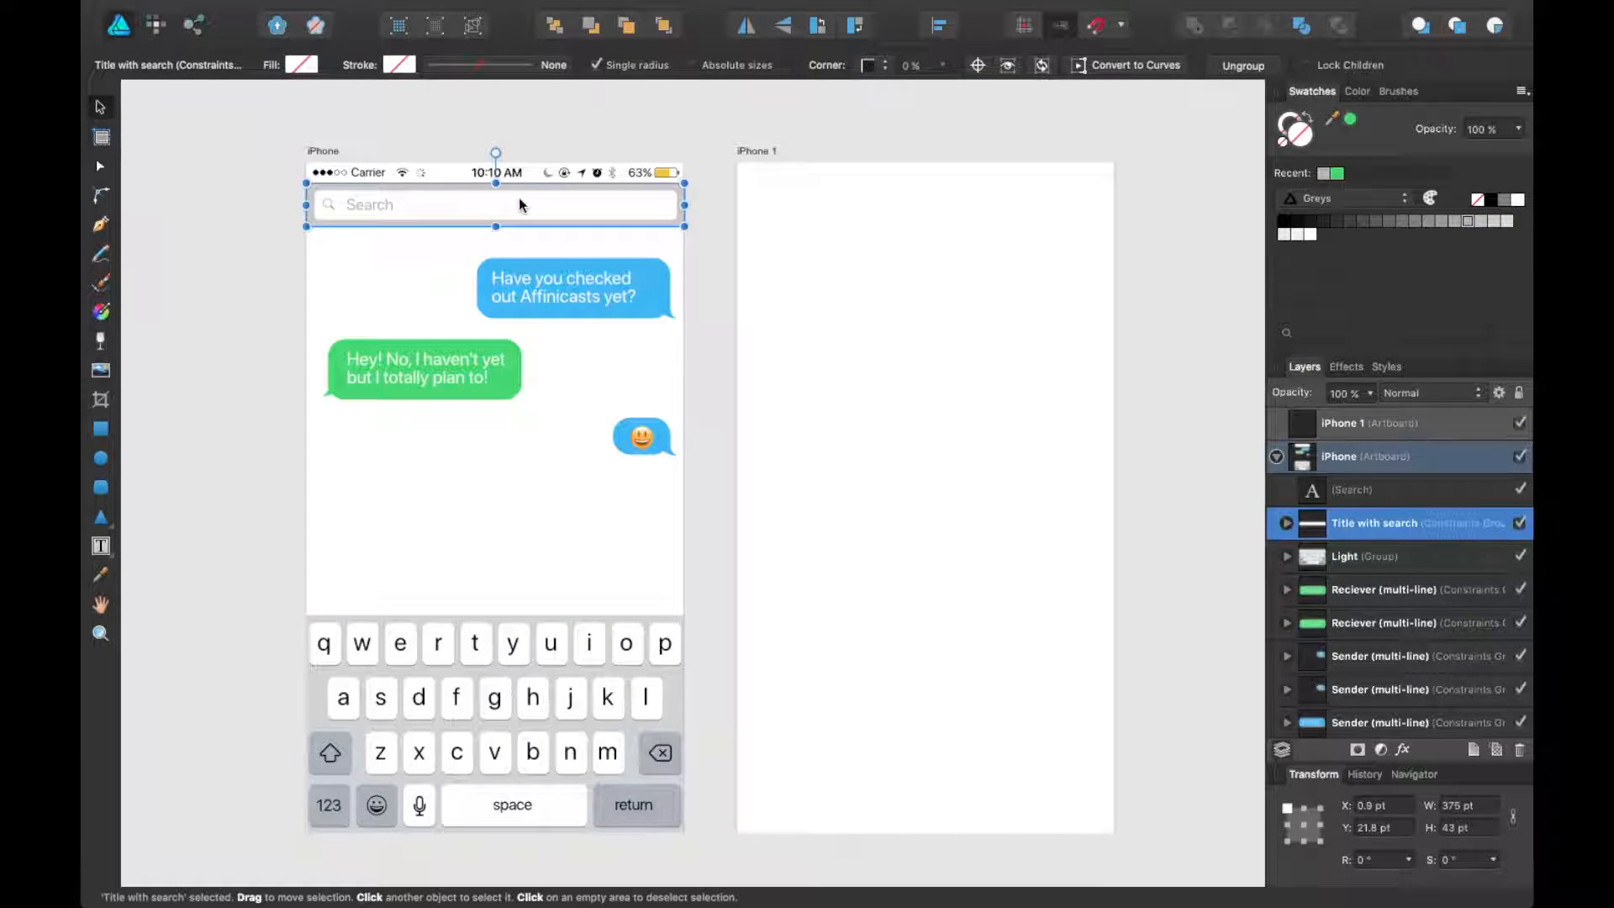
{"action": "left_click", "coordinate": [493, 136]}
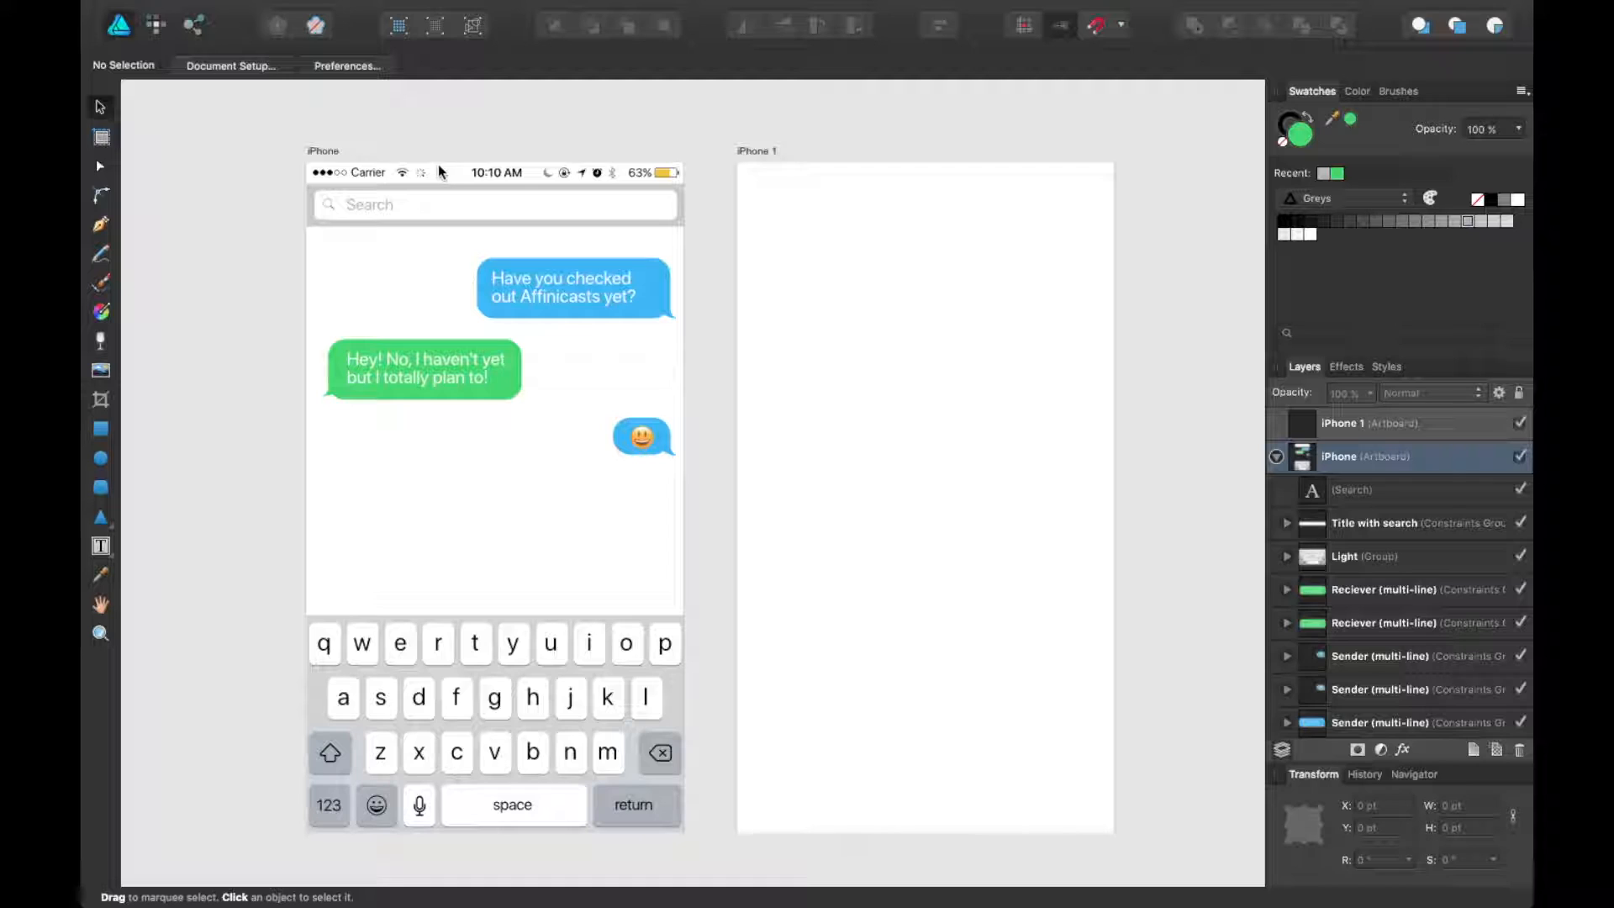
- Check the installed program version in the About splash and dismiss it
{"action": "left_click", "coordinate": [177, 7]}
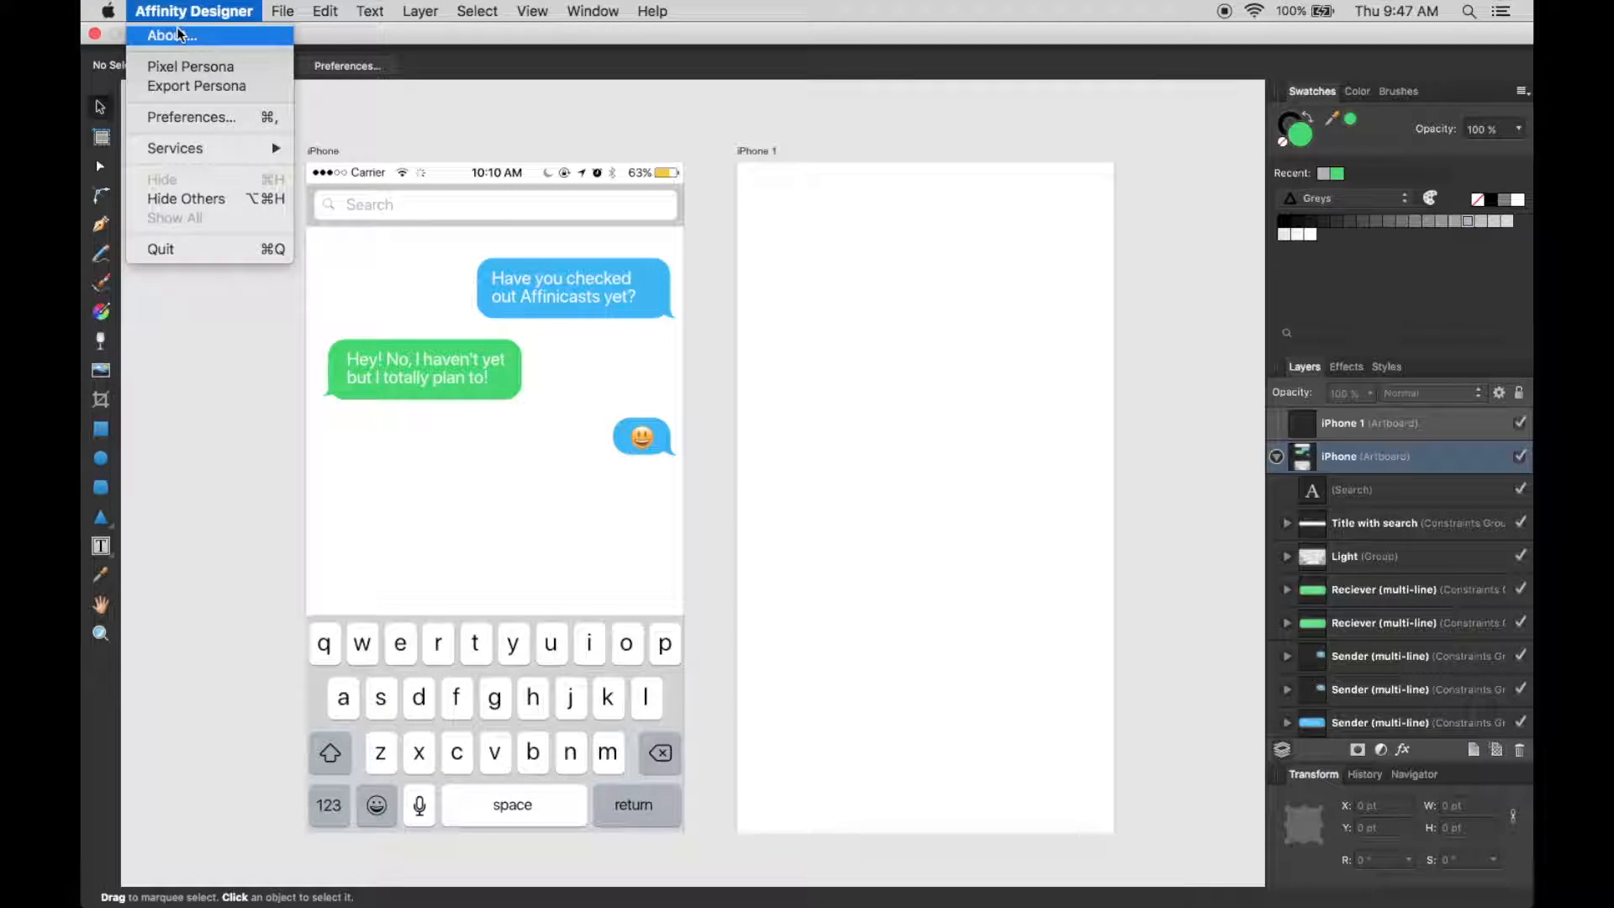
{"action": "left_click", "coordinate": [587, 175]}
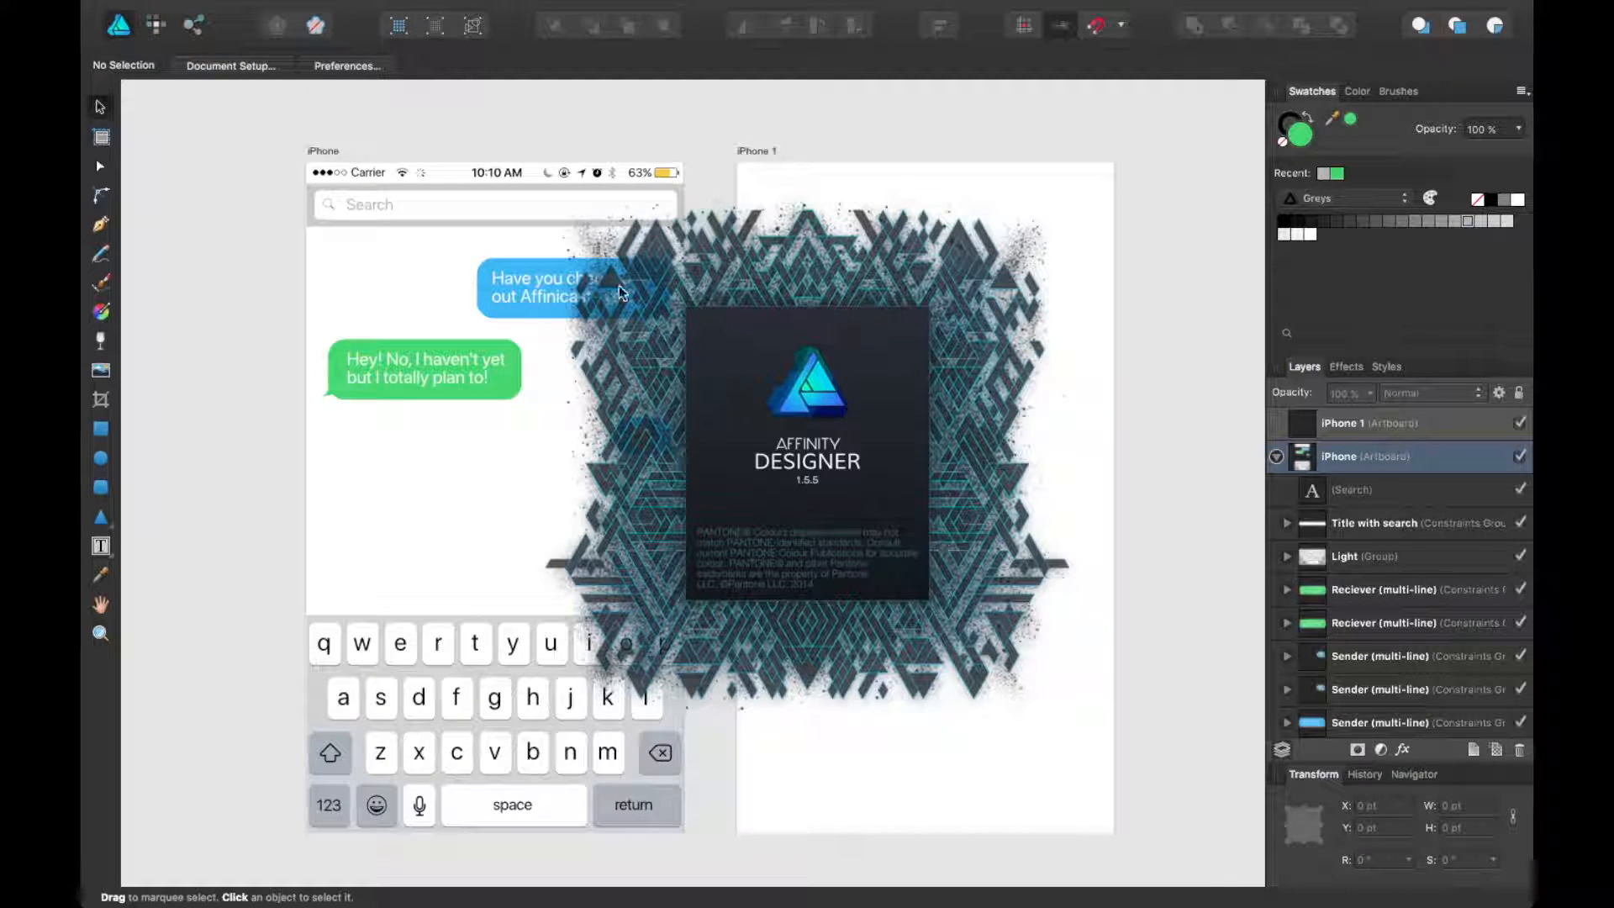
{"action": "left_click", "coordinate": [435, 150]}
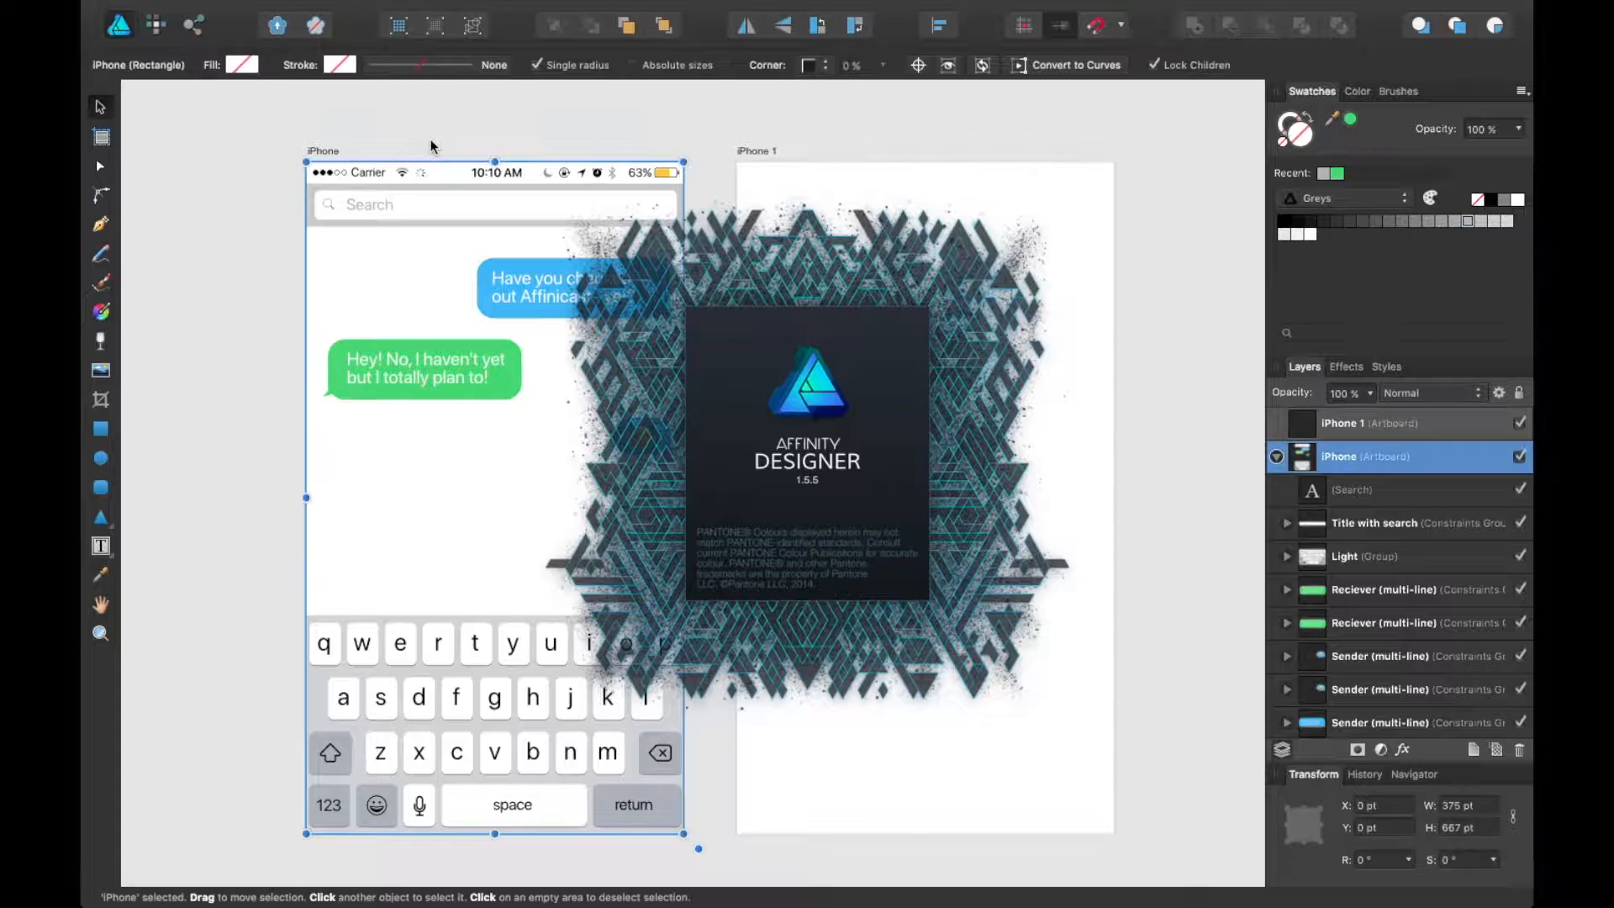
{"action": "left_click", "coordinate": [694, 156]}
{"action": "left_click", "coordinate": [844, 355]}
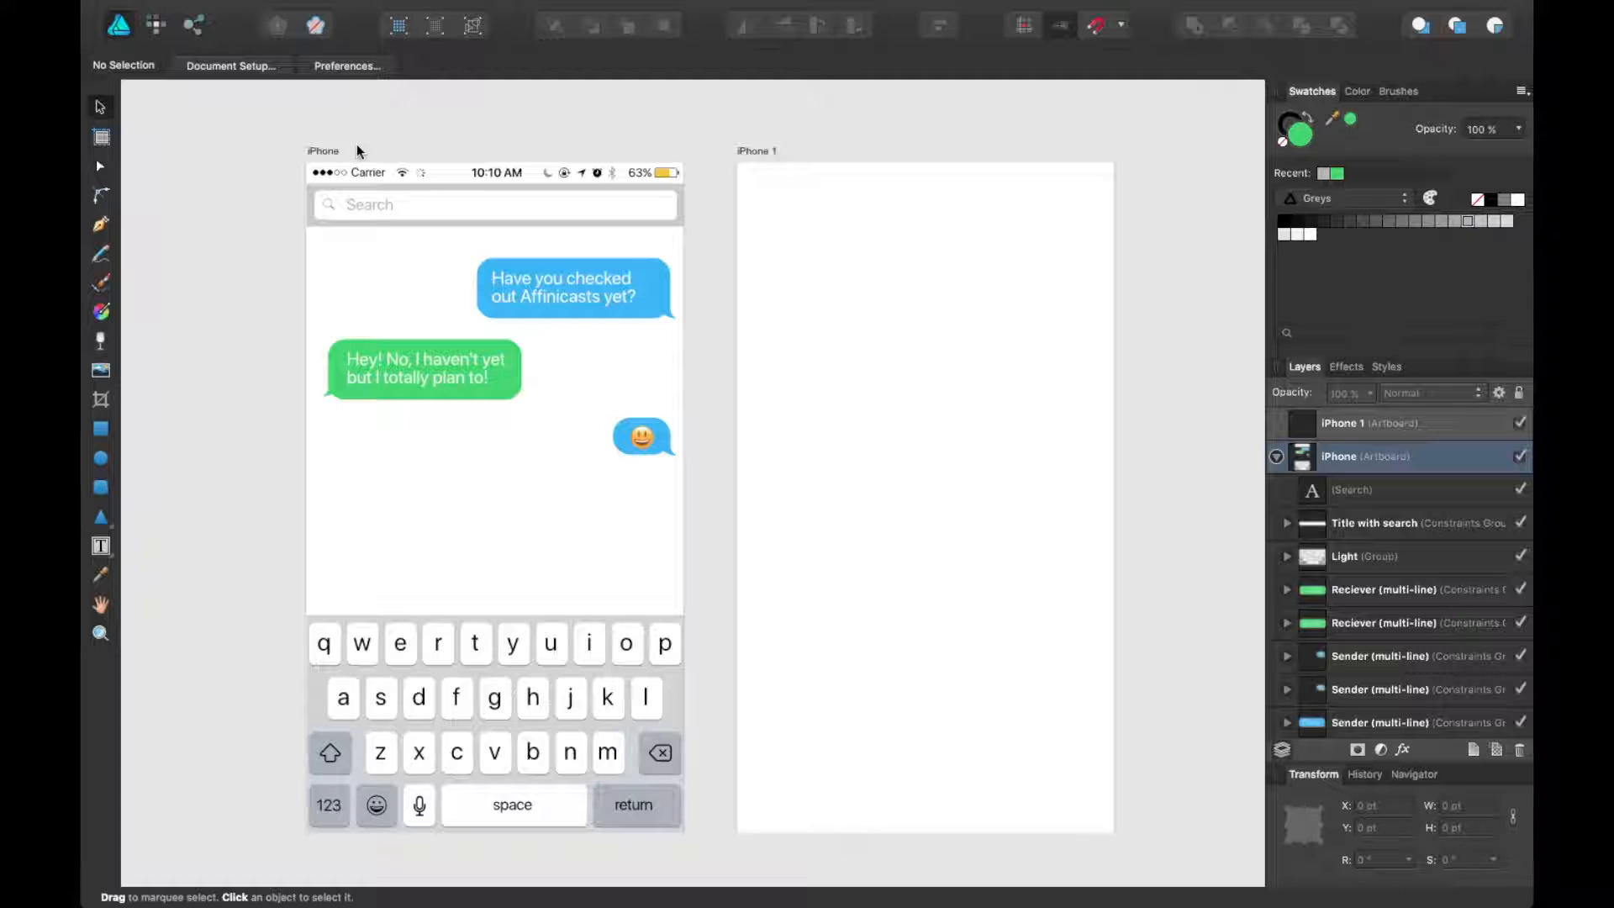
- Show the Assets studio panel and dock it beside the tools
{"action": "left_click", "coordinate": [333, 153]}
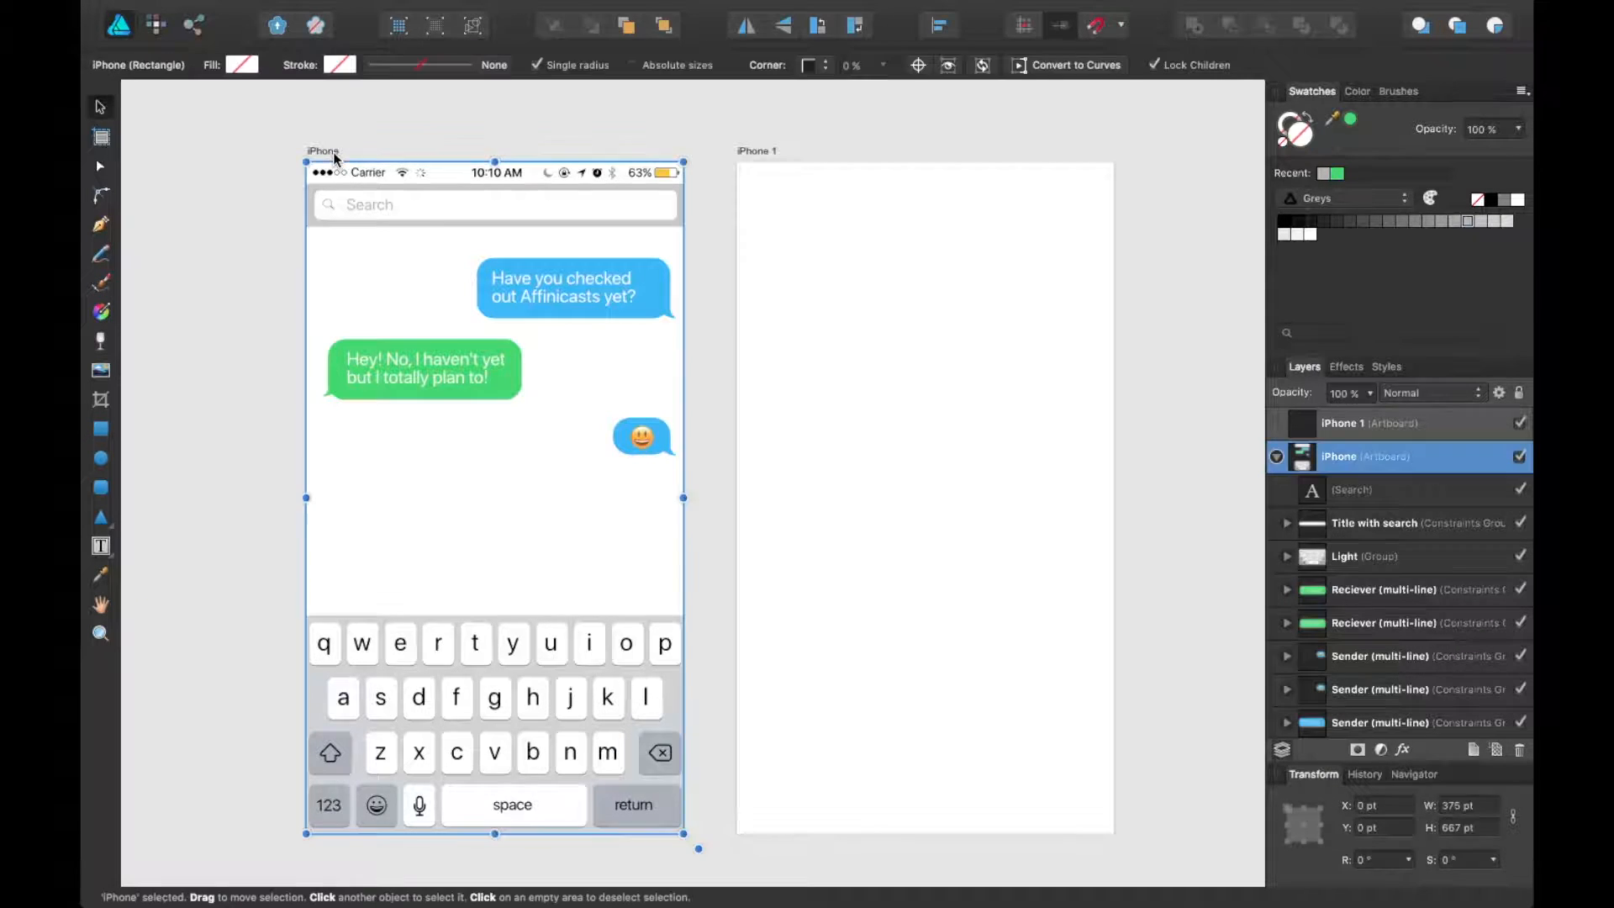
{"action": "left_click", "coordinate": [534, 11]}
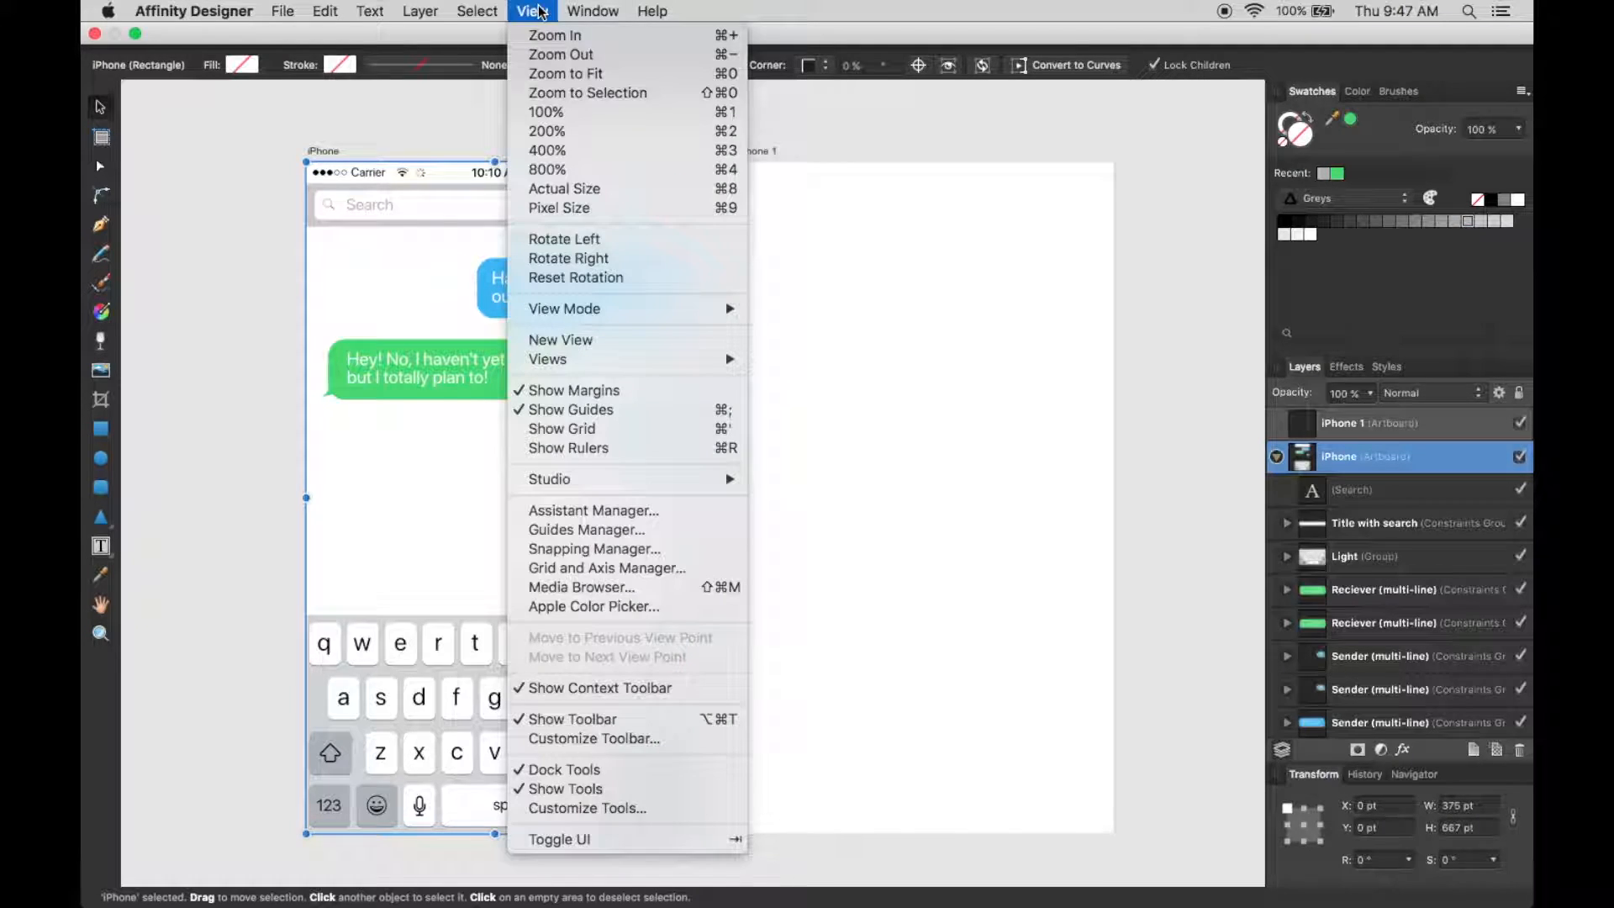
{"action": "mouse_move", "coordinate": [613, 479]}
{"action": "left_click", "coordinate": [794, 480]}
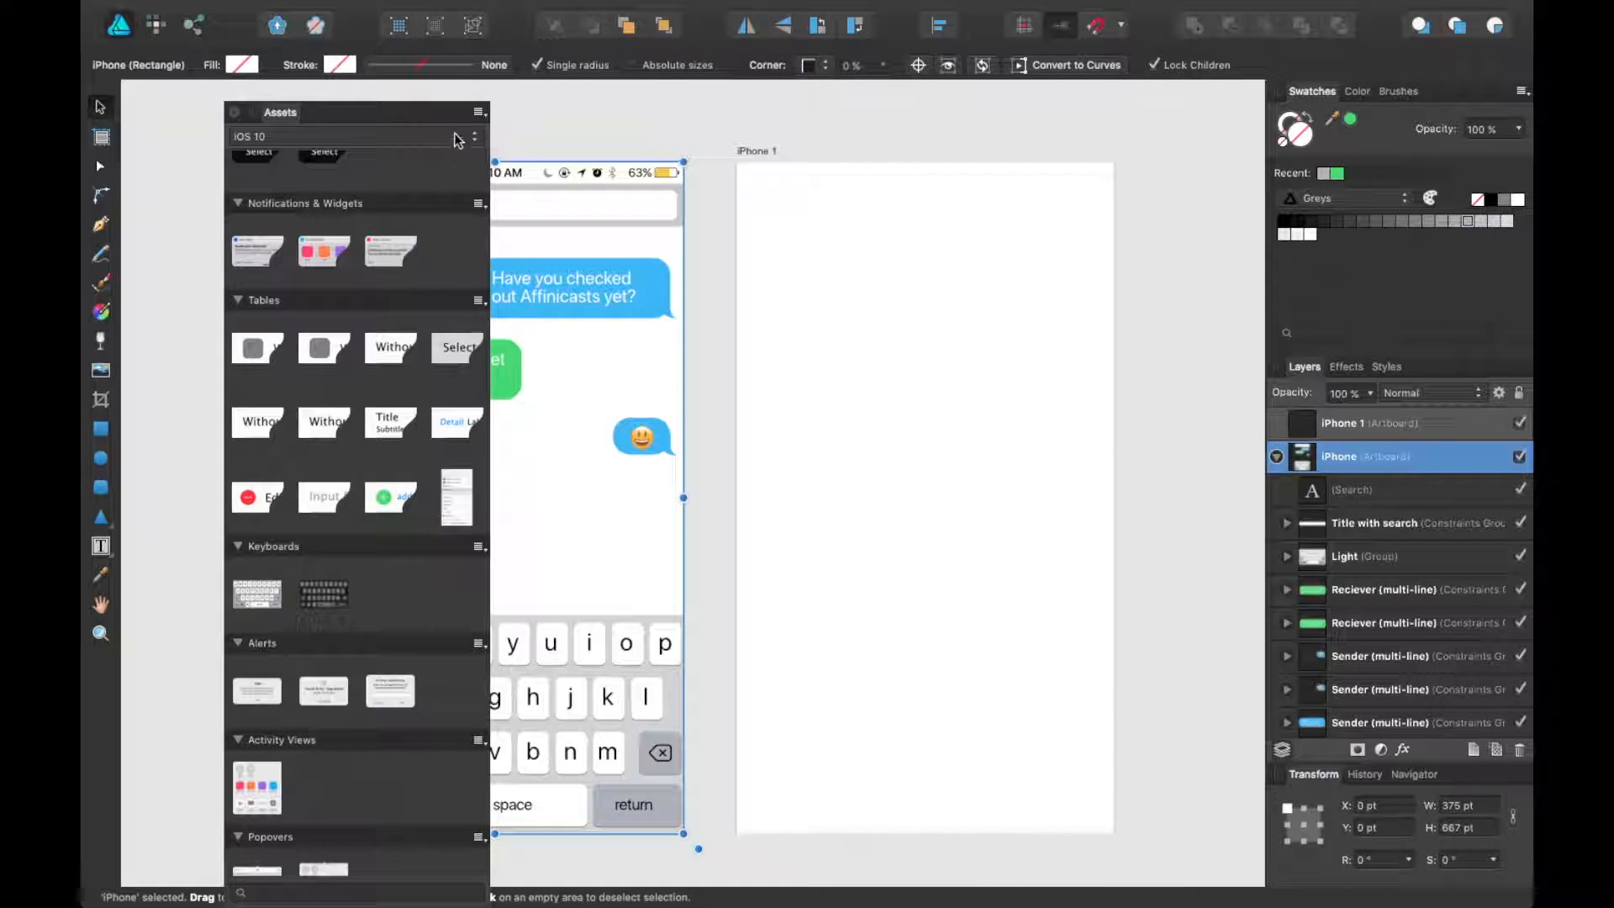
{"action": "left_click_drag", "start_coordinate": [456, 120], "coordinate": [476, 109]}
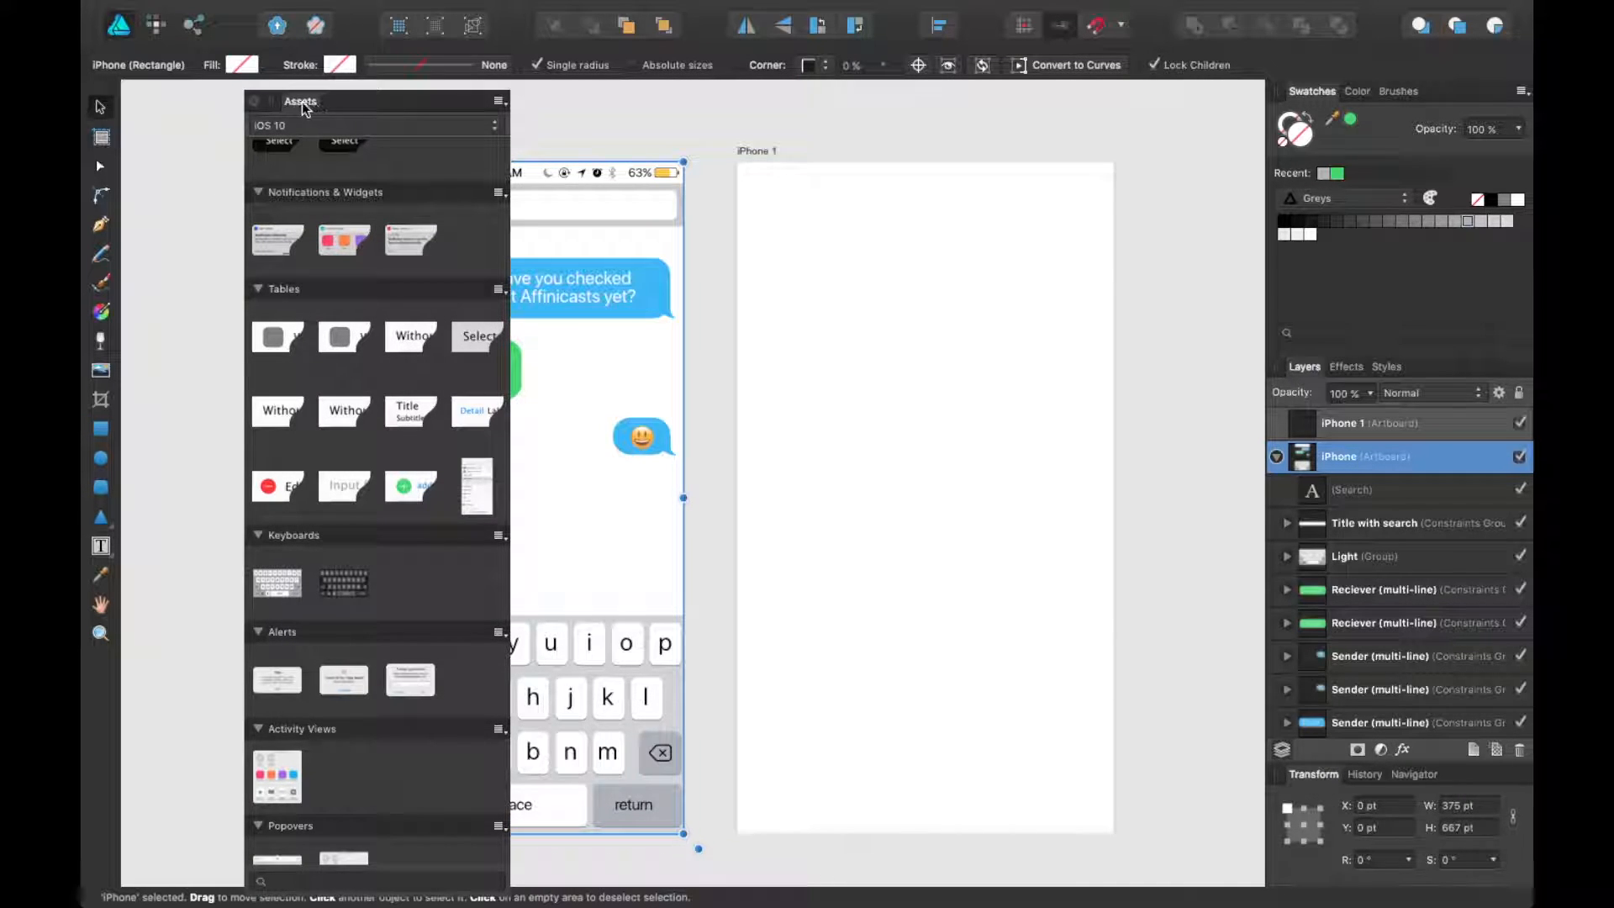
{"action": "left_click_drag", "start_coordinate": [275, 99], "coordinate": [153, 87]}
{"action": "left_click", "coordinate": [628, 128]}
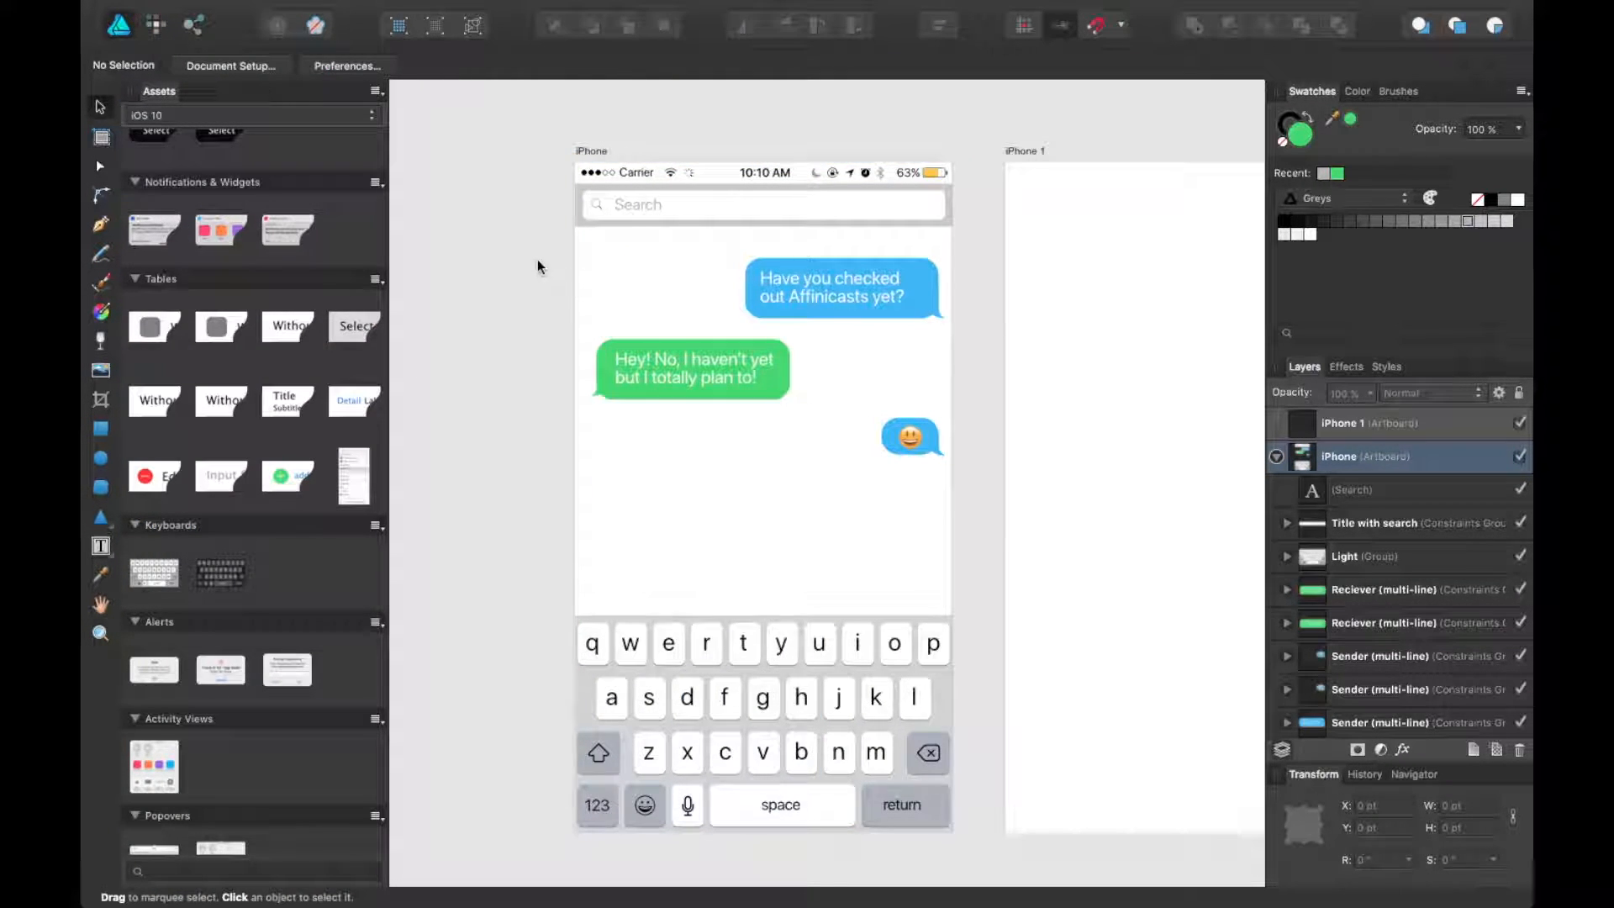
- Browse the iOS 10 asset set and its categories of controls, messages, tables and other interface elements
{"action": "left_click", "coordinate": [578, 239]}
{"action": "scroll", "coordinate": [244, 204], "scroll_direction": "up", "scroll_amount": 5}
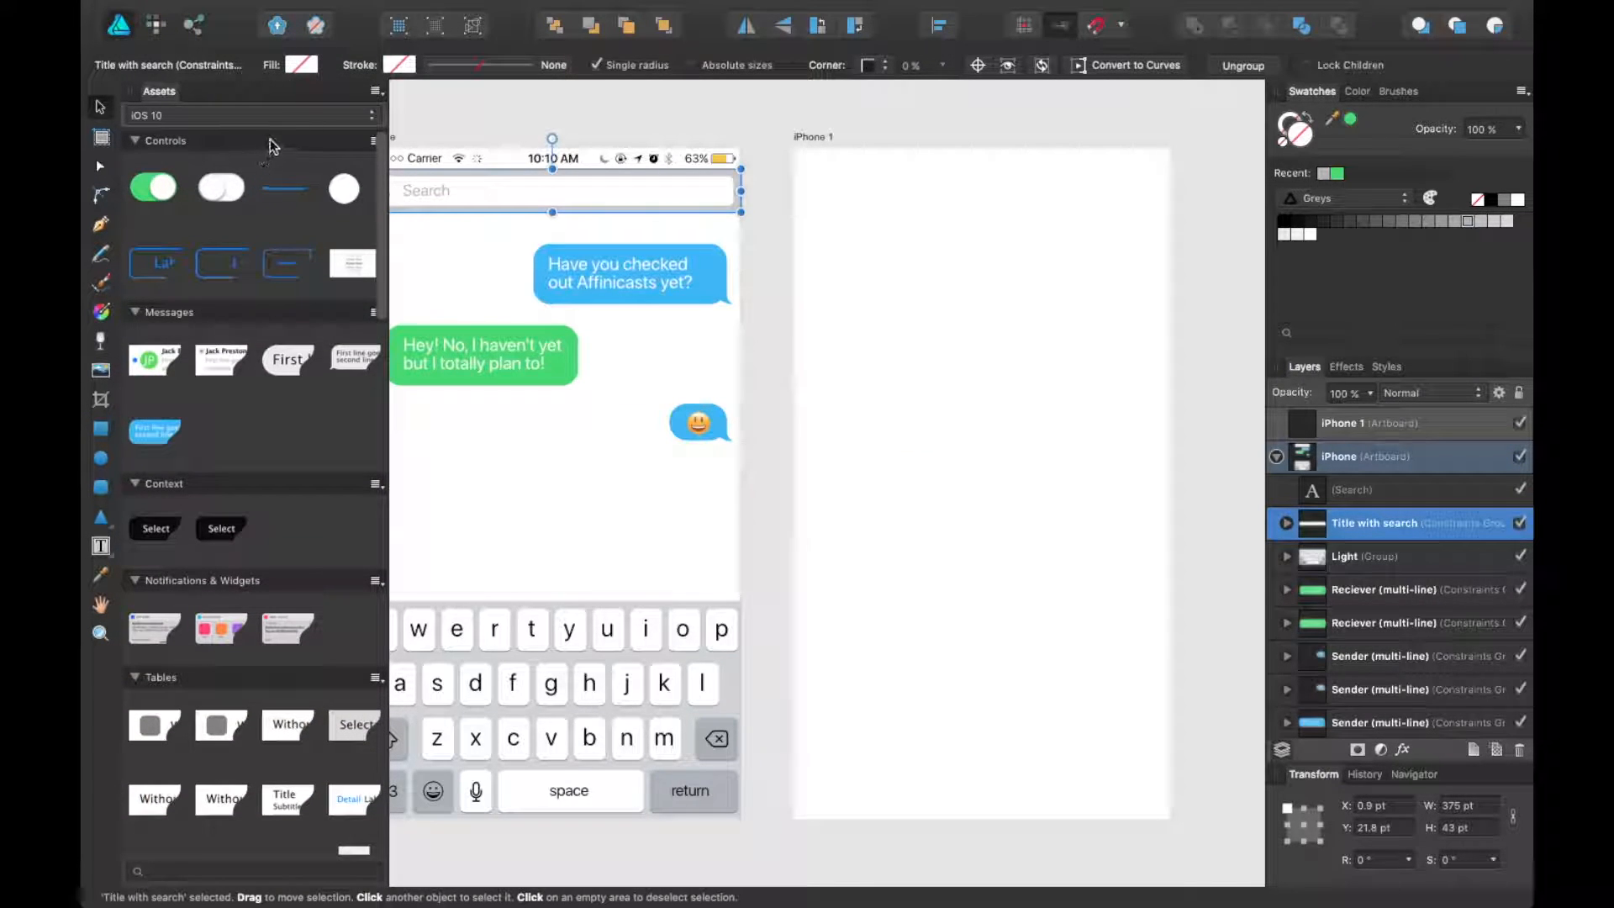
{"action": "left_click", "coordinate": [275, 116]}
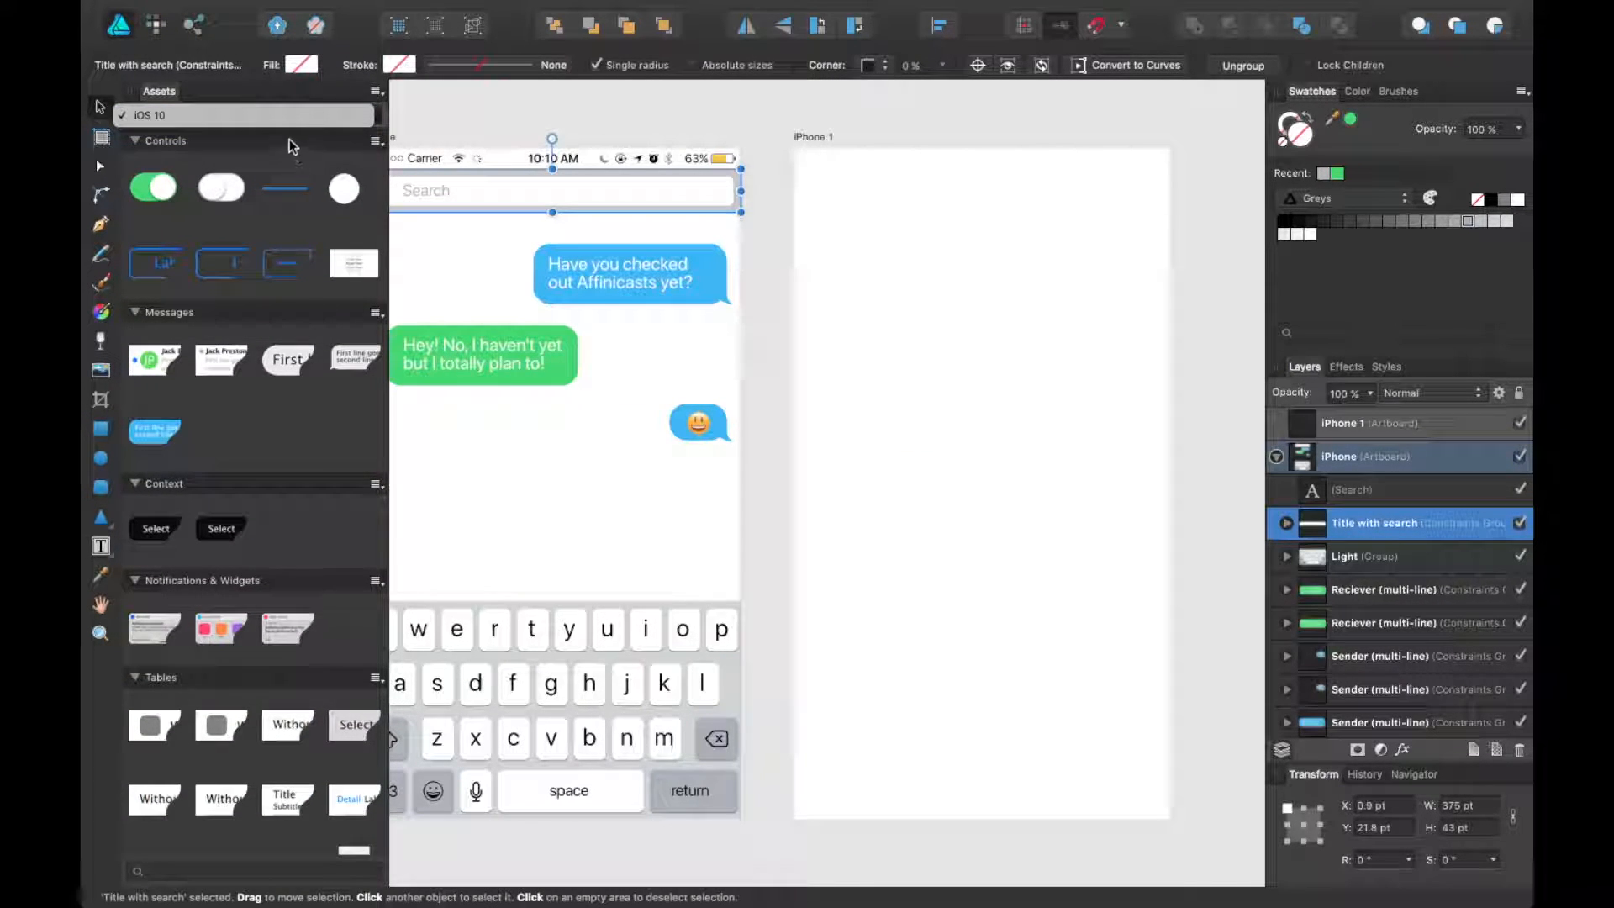
{"action": "left_click", "coordinate": [752, 252]}
{"action": "scroll", "coordinate": [270, 466], "scroll_direction": "down", "scroll_amount": 10}
{"action": "scroll", "coordinate": [245, 447], "scroll_direction": "up", "scroll_amount": 10}
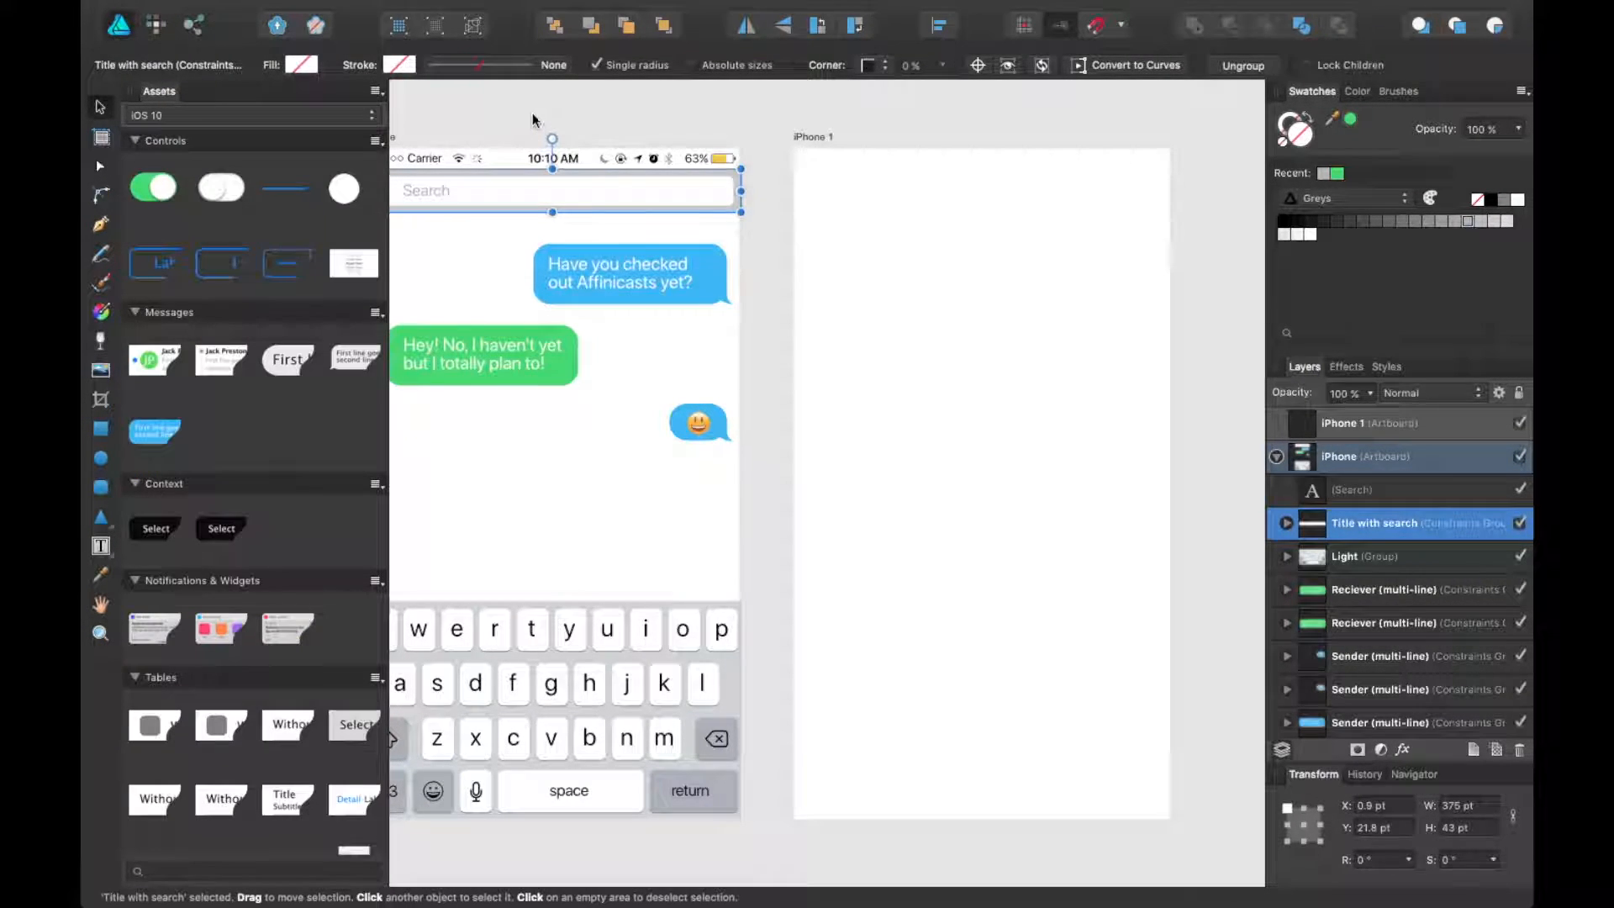
{"action": "left_click", "coordinate": [523, 113]}
{"action": "scroll", "coordinate": [545, 149], "scroll_direction": "left", "scroll_amount": 3}
{"action": "scroll", "coordinate": [545, 149], "scroll_direction": "up", "scroll_amount": 2}
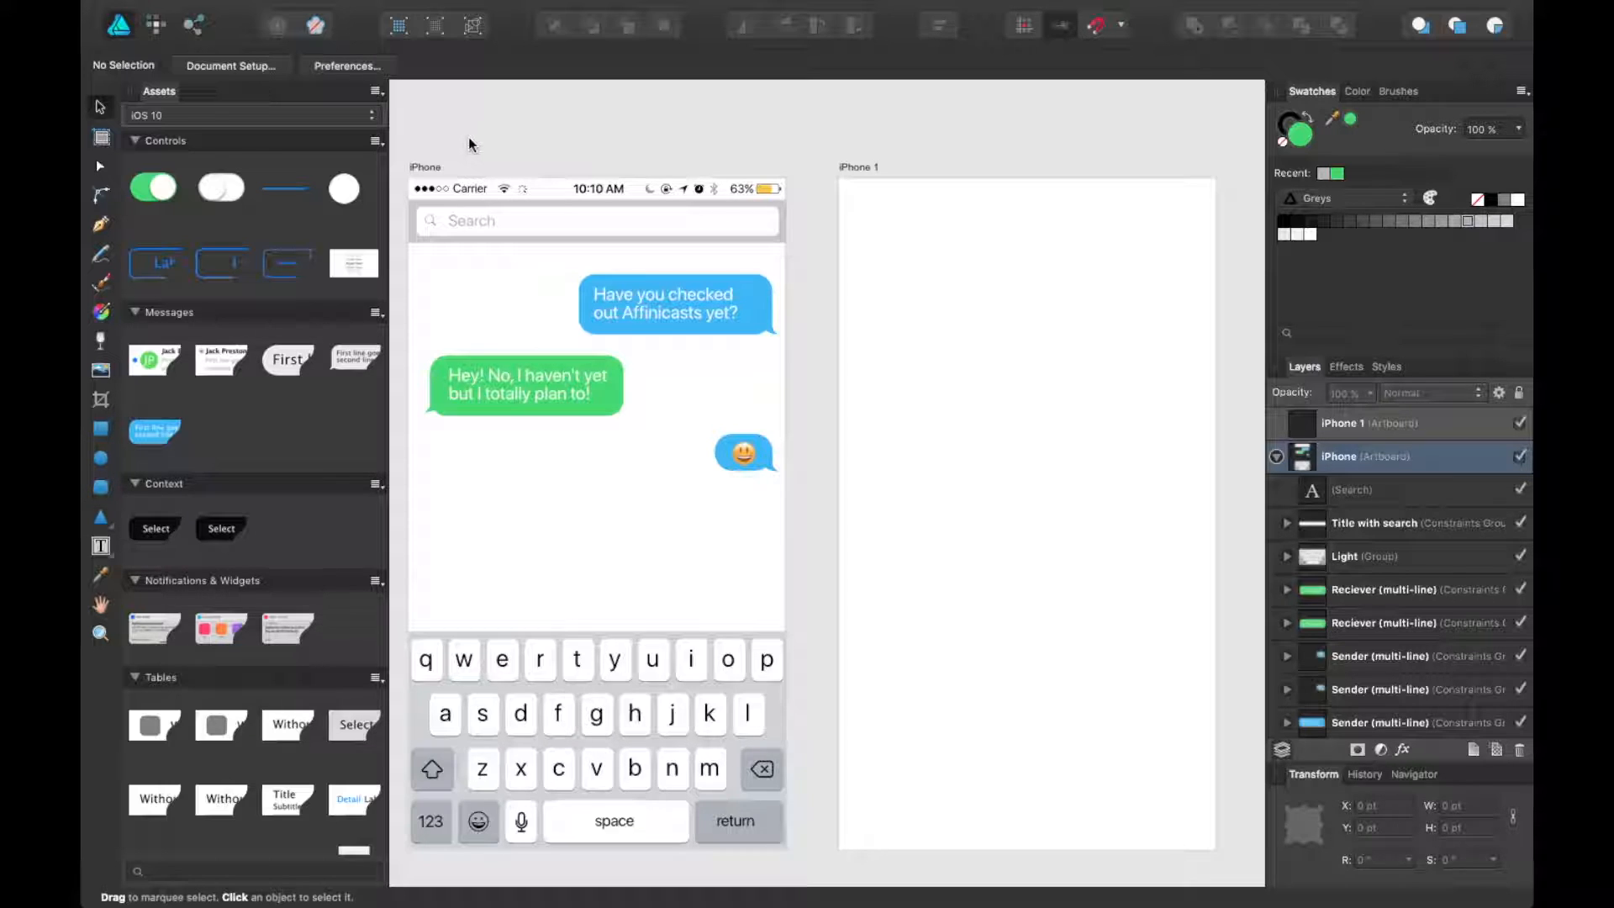
{"action": "scroll", "coordinate": [470, 144], "scroll_direction": "down", "scroll_amount": 1}
{"action": "scroll", "coordinate": [470, 144], "scroll_direction": "left", "scroll_amount": 1}
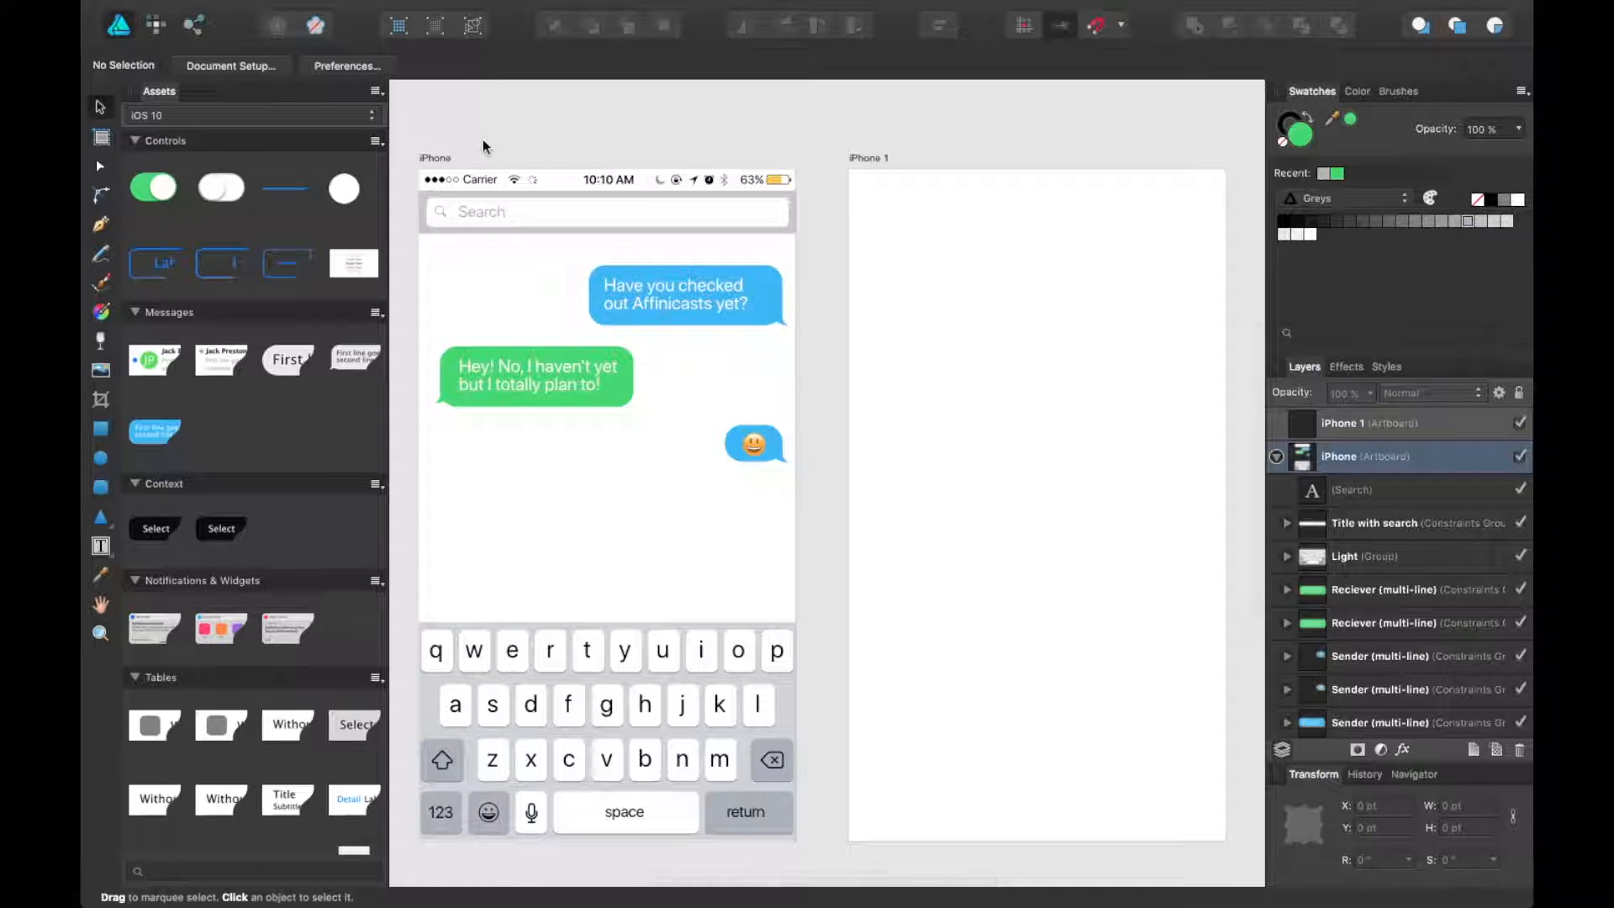
- Place the switched-on toggle from the iOS 10 controls near the top of the iPhone 1 artboard and duplicate it to about X 137 pt
{"action": "left_click_drag", "start_coordinate": [157, 190], "coordinate": [923, 241]}
{"action": "left_click", "coordinate": [955, 374]}
{"action": "left_click", "coordinate": [930, 249]}
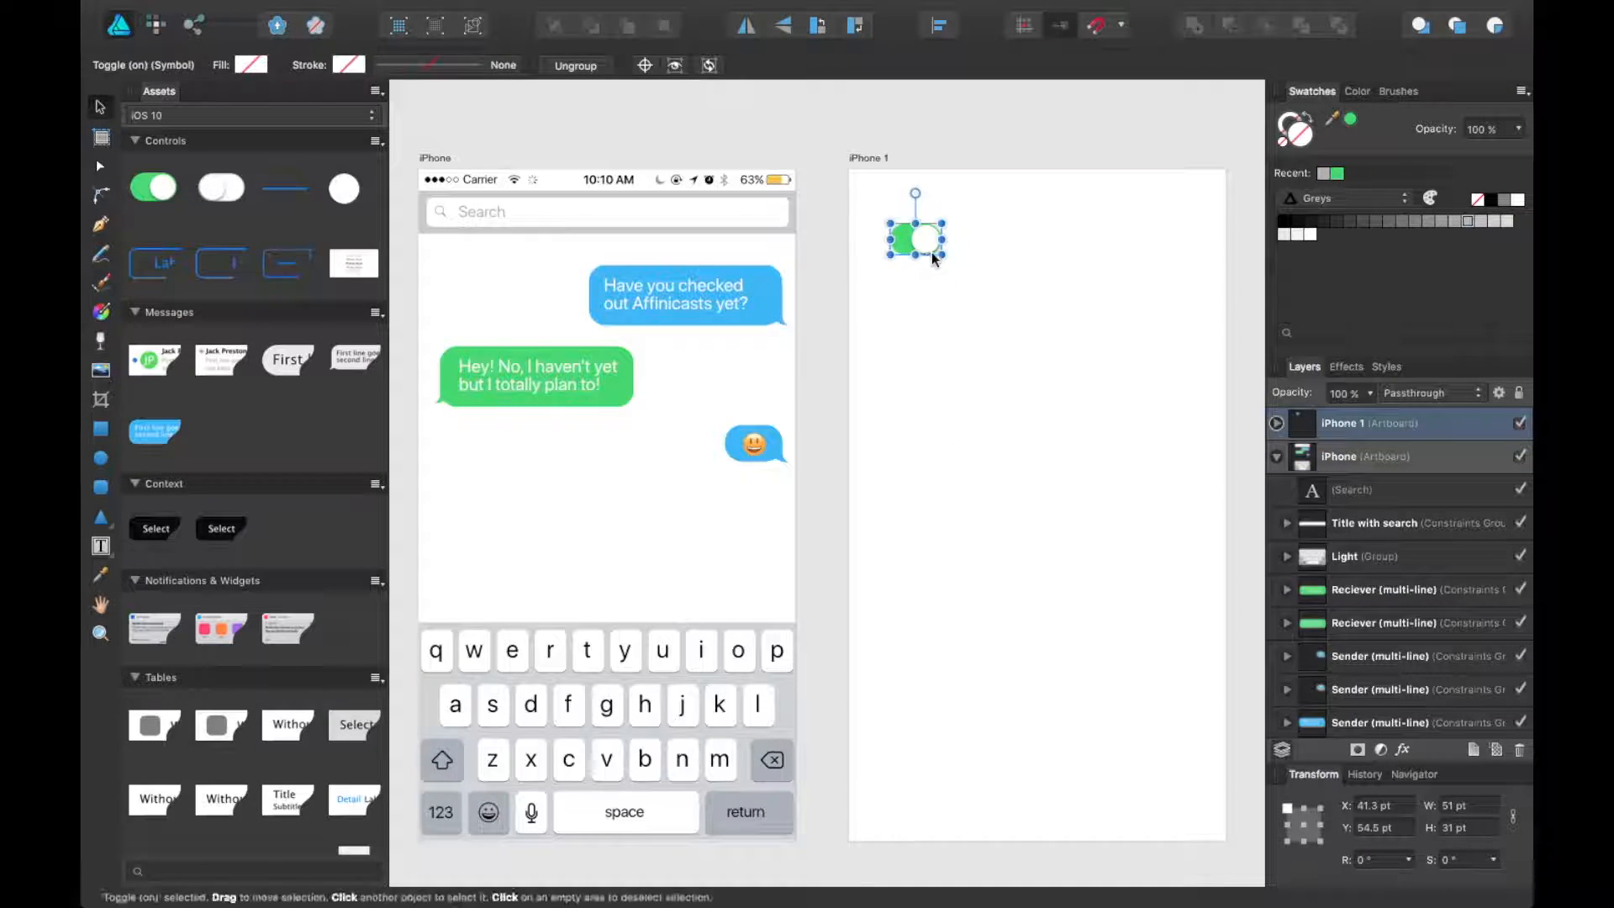
{"action": "left_click_drag", "start_coordinate": [929, 251], "coordinate": [1030, 254]}
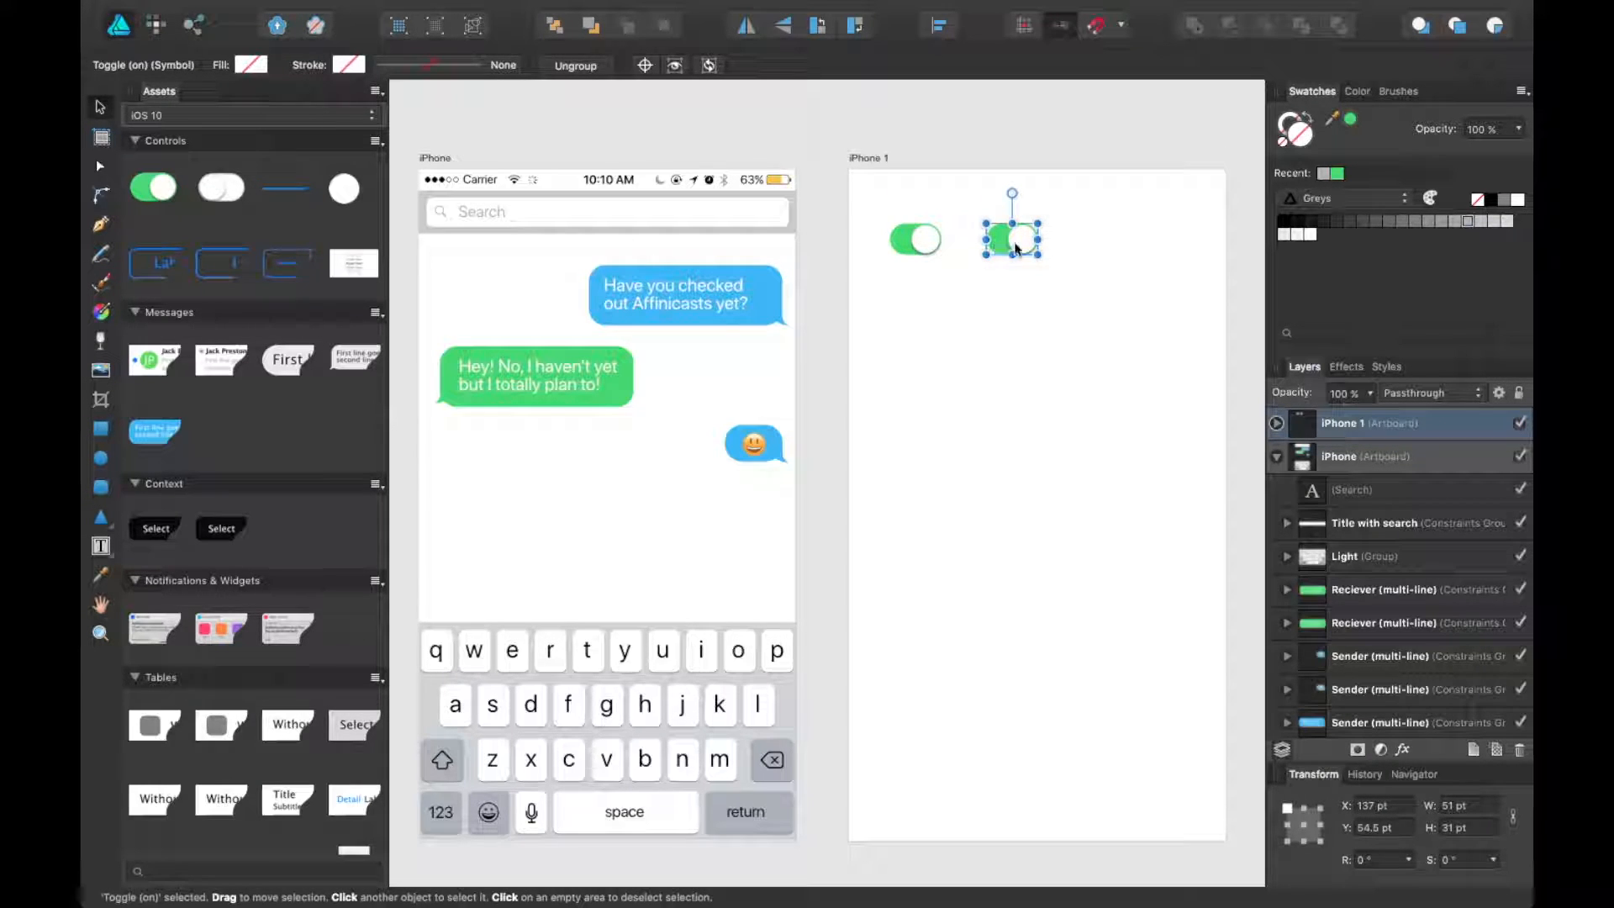
- Switch the colour swatches from Greys to the Colours palette
{"action": "left_click", "coordinate": [1334, 193]}
{"action": "left_click", "coordinate": [1324, 222]}
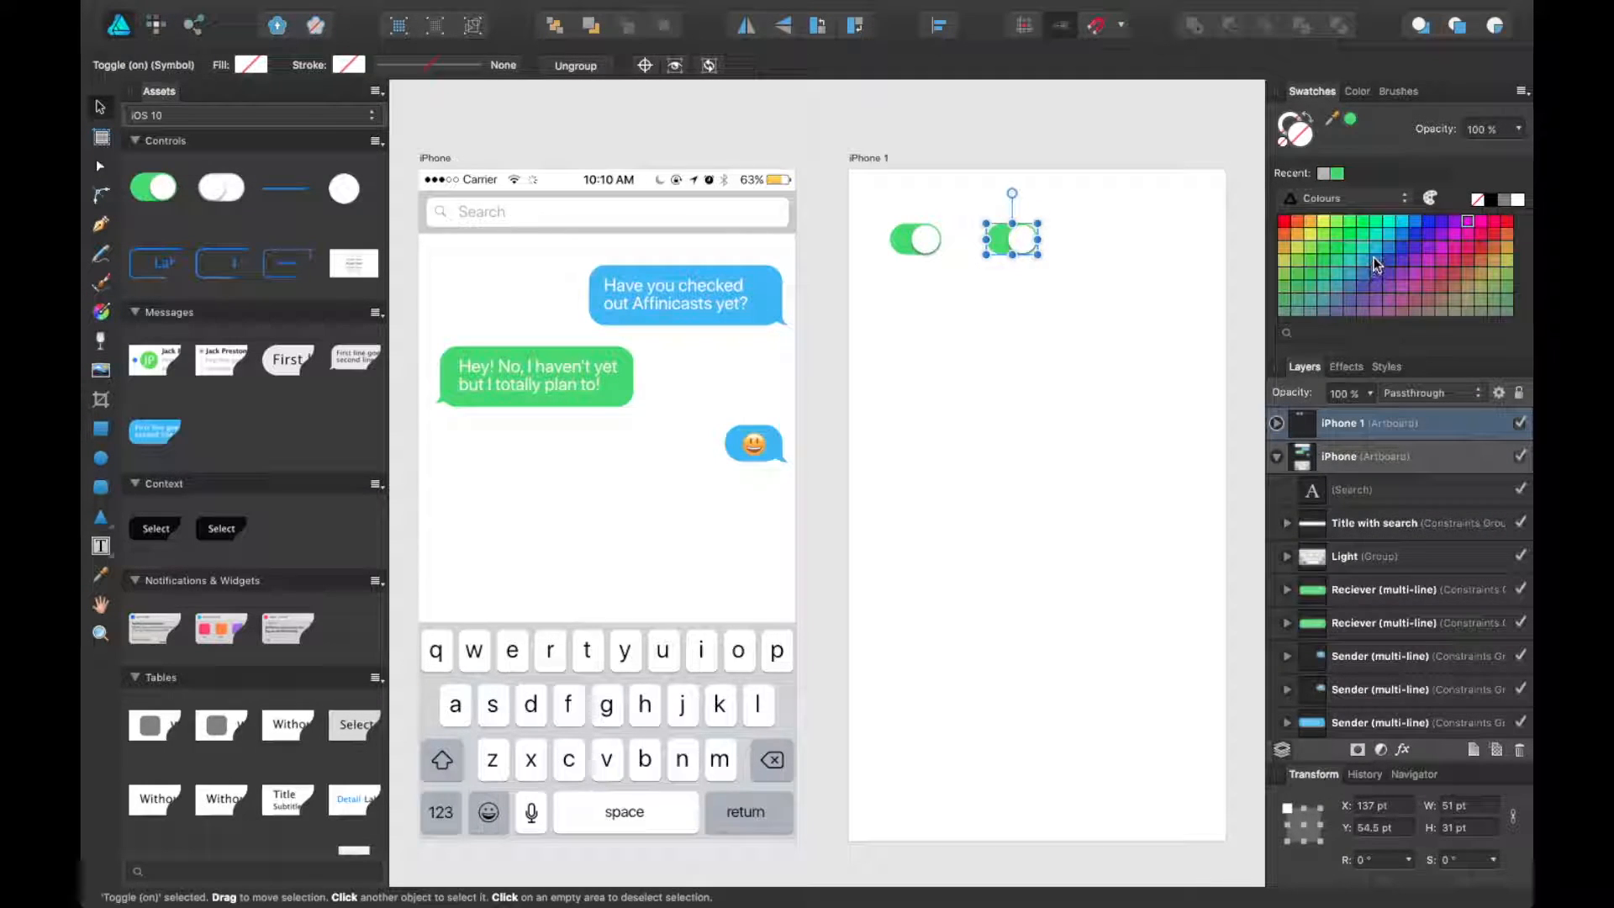
- Try a blue fill on the whole duplicated toggle symbol, and undo it
{"action": "left_click", "coordinate": [1403, 247]}
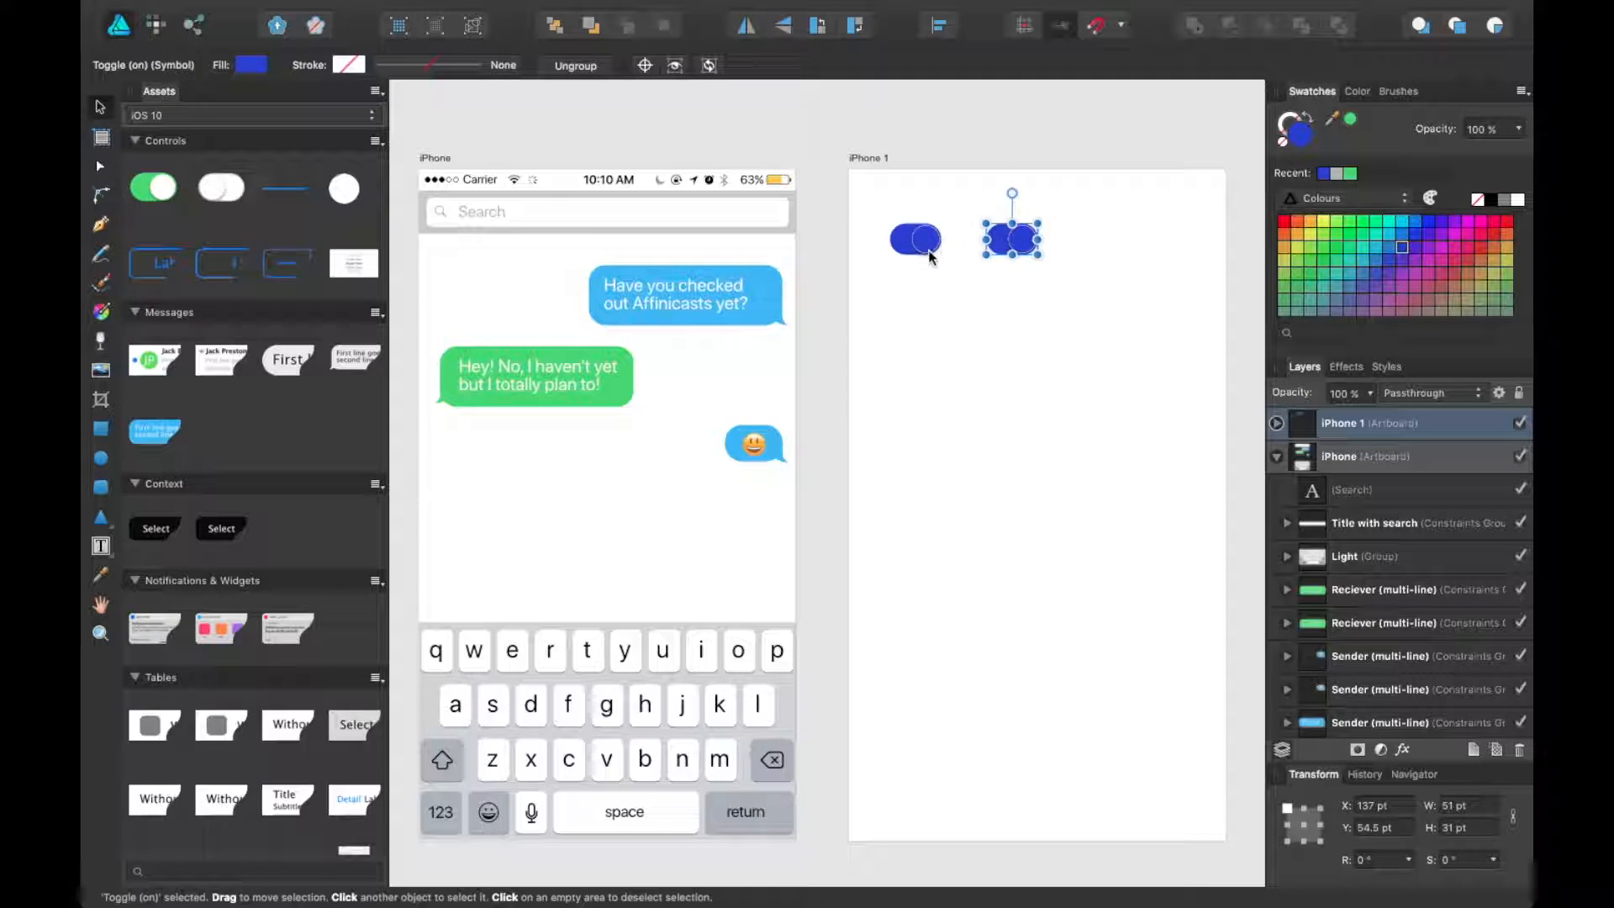
{"action": "key", "text": "ctrl+z"}
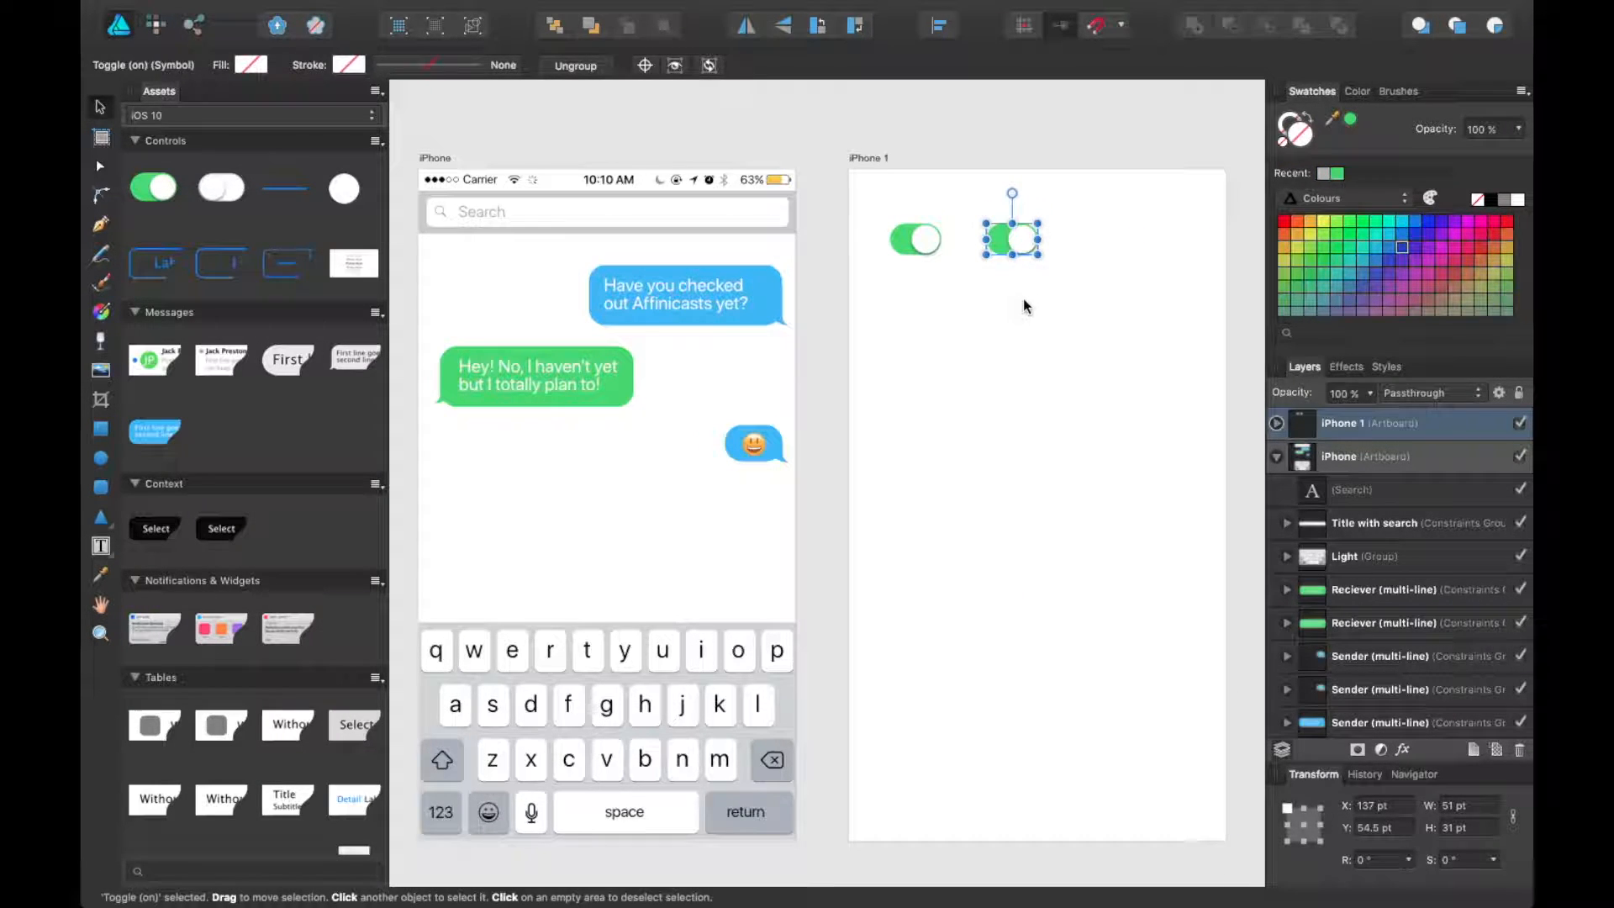
{"action": "left_click", "coordinate": [1022, 299]}
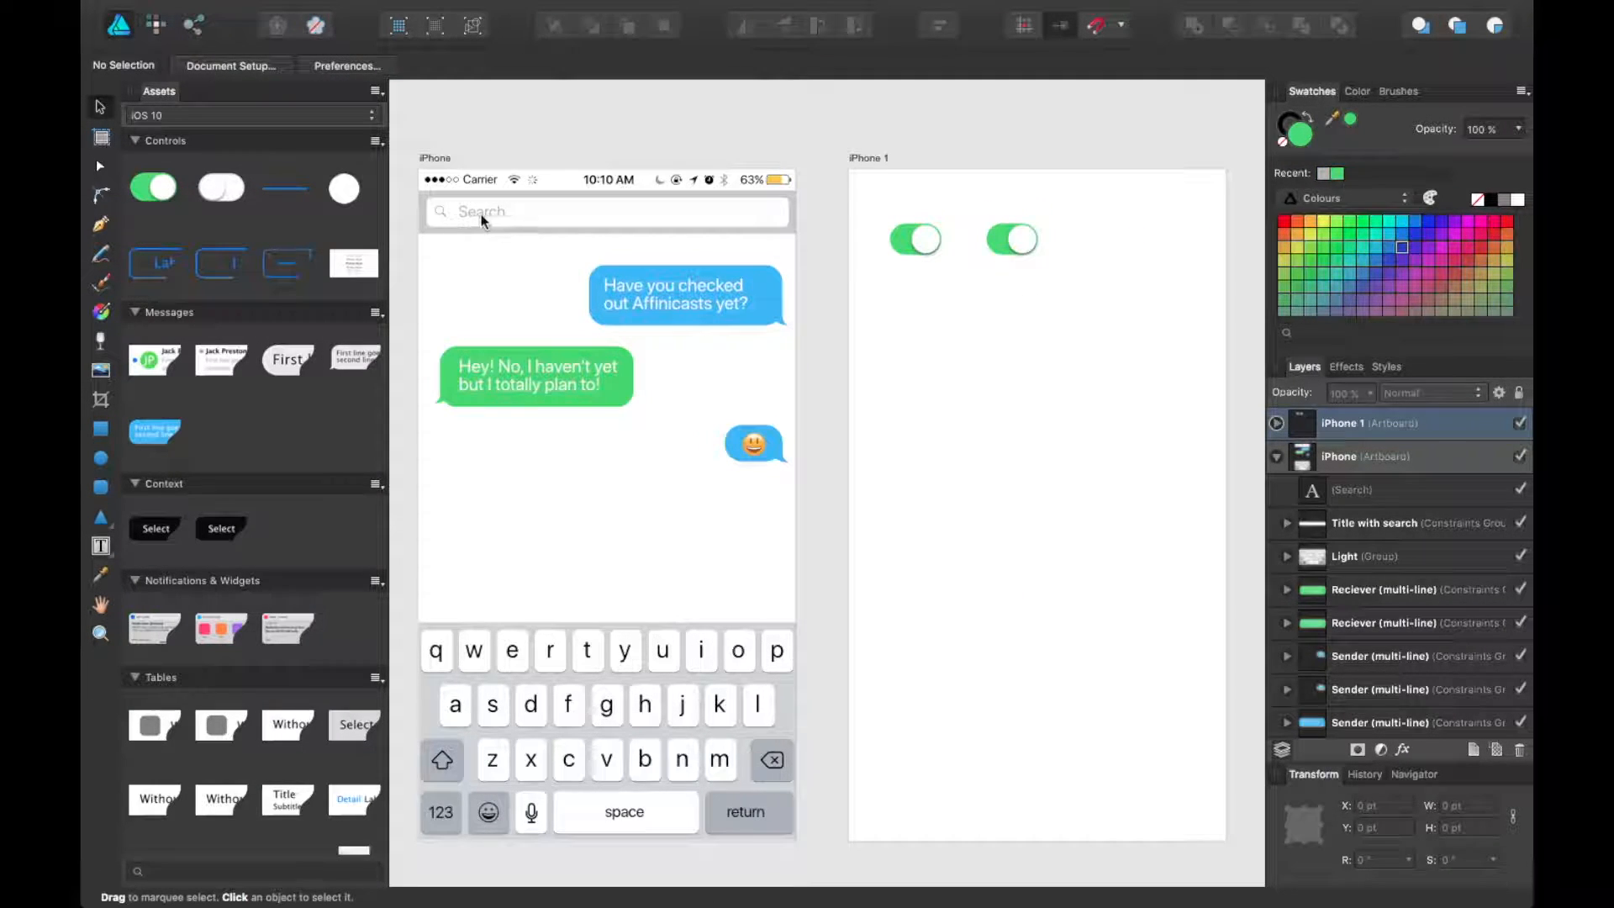
- Fill only the rounded rectangle inside the duplicated toggle symbol with magenta
{"action": "left_click", "coordinate": [994, 244]}
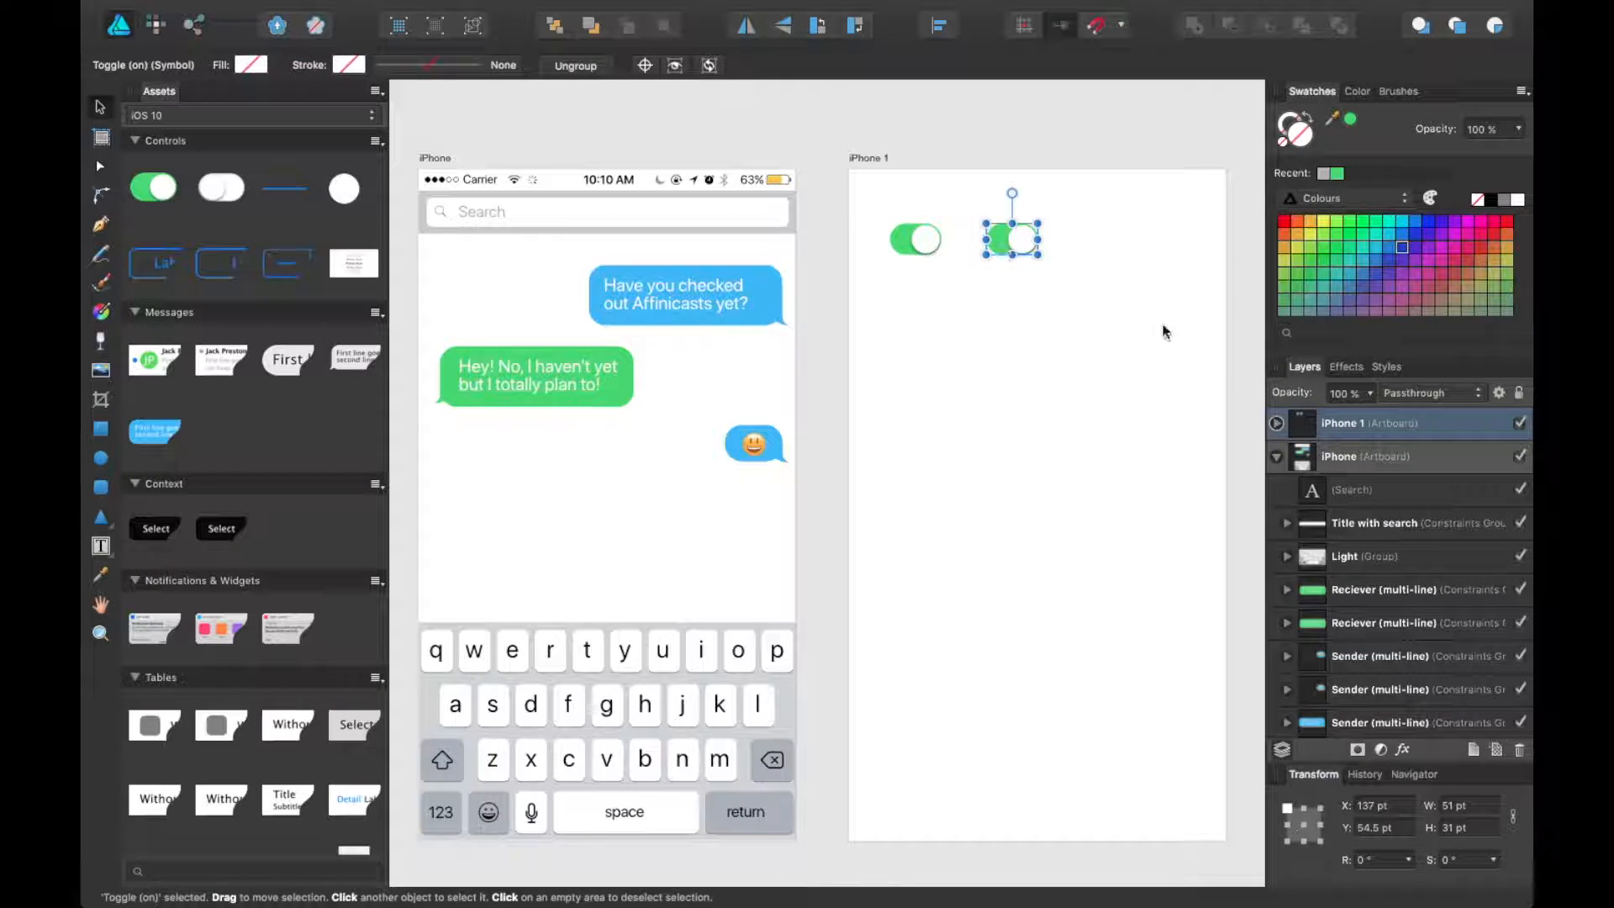
{"action": "left_click", "coordinate": [1276, 422]}
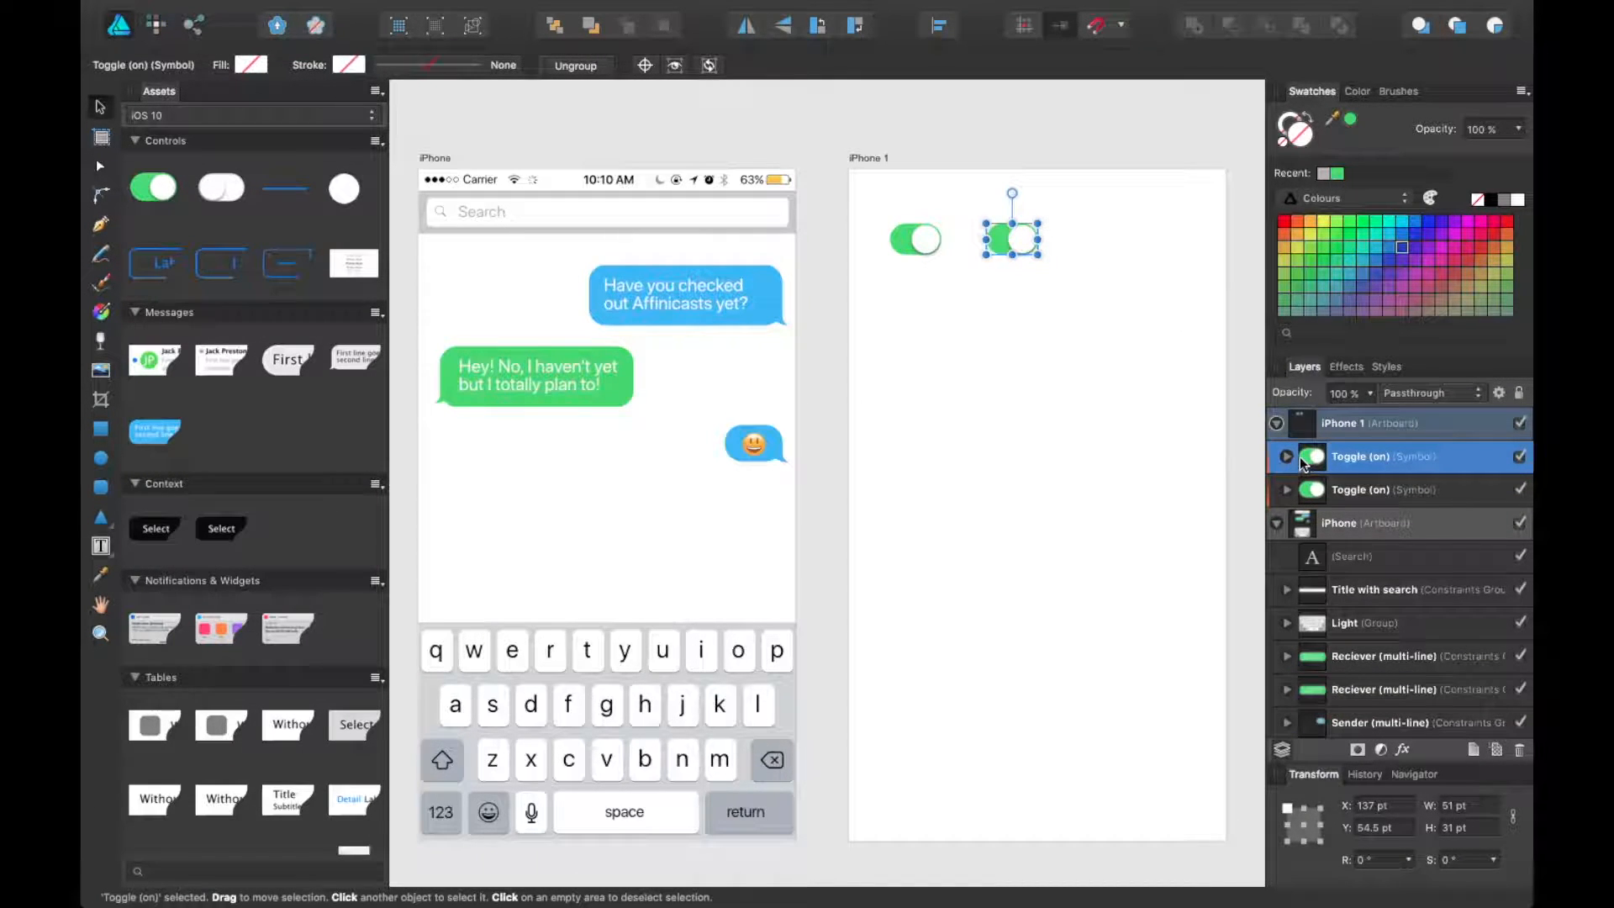
{"action": "left_click", "coordinate": [1286, 456]}
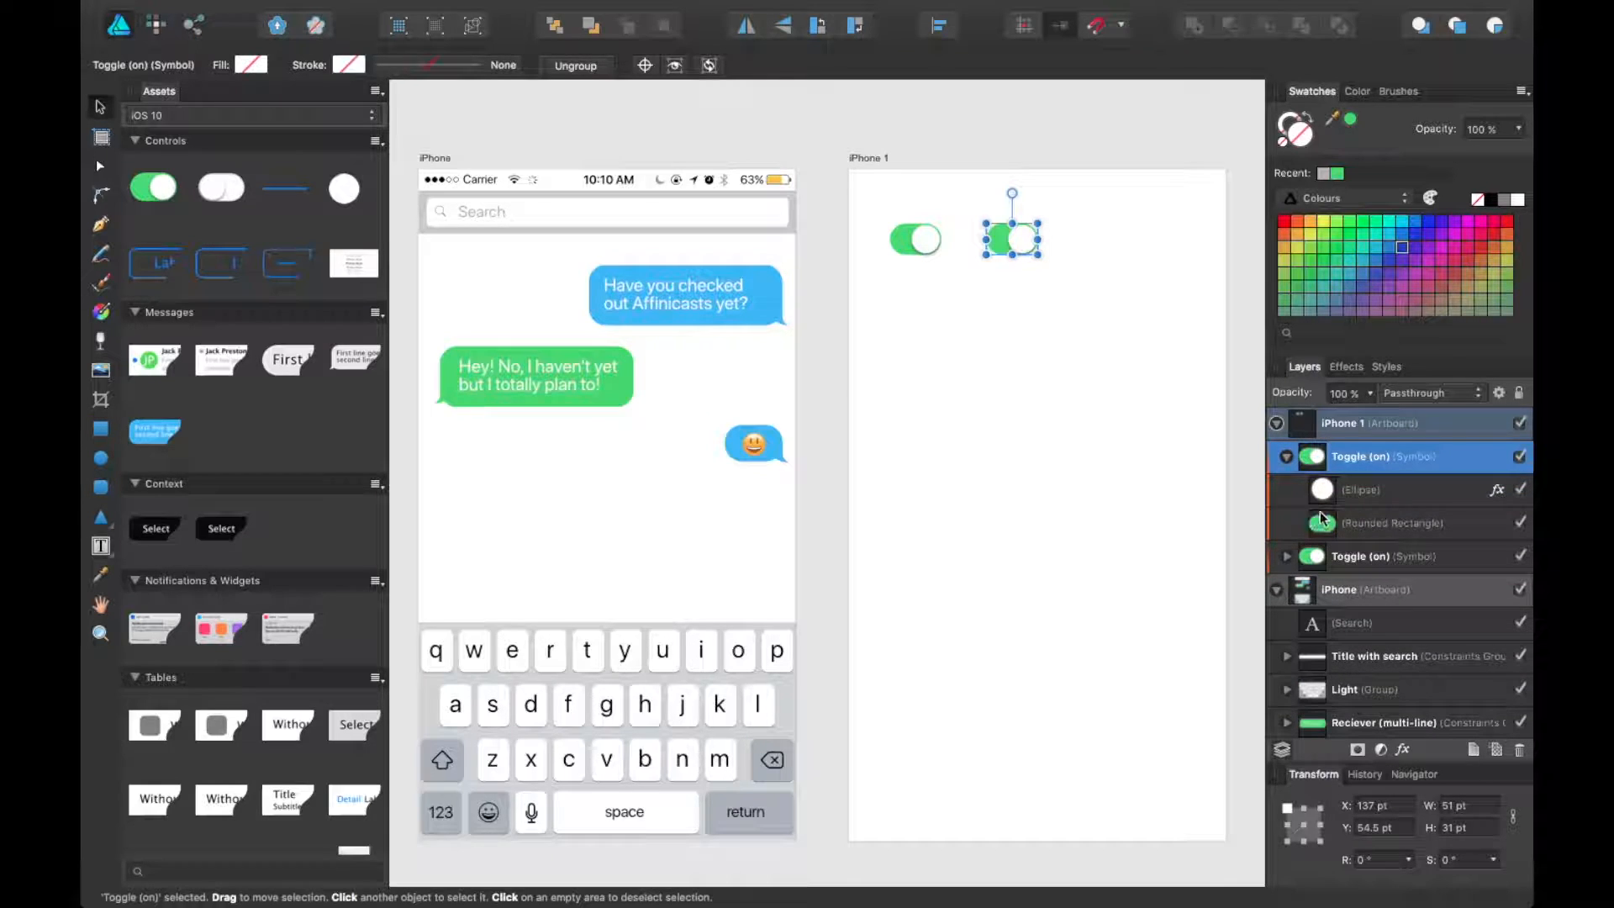
{"action": "left_click", "coordinate": [1323, 519]}
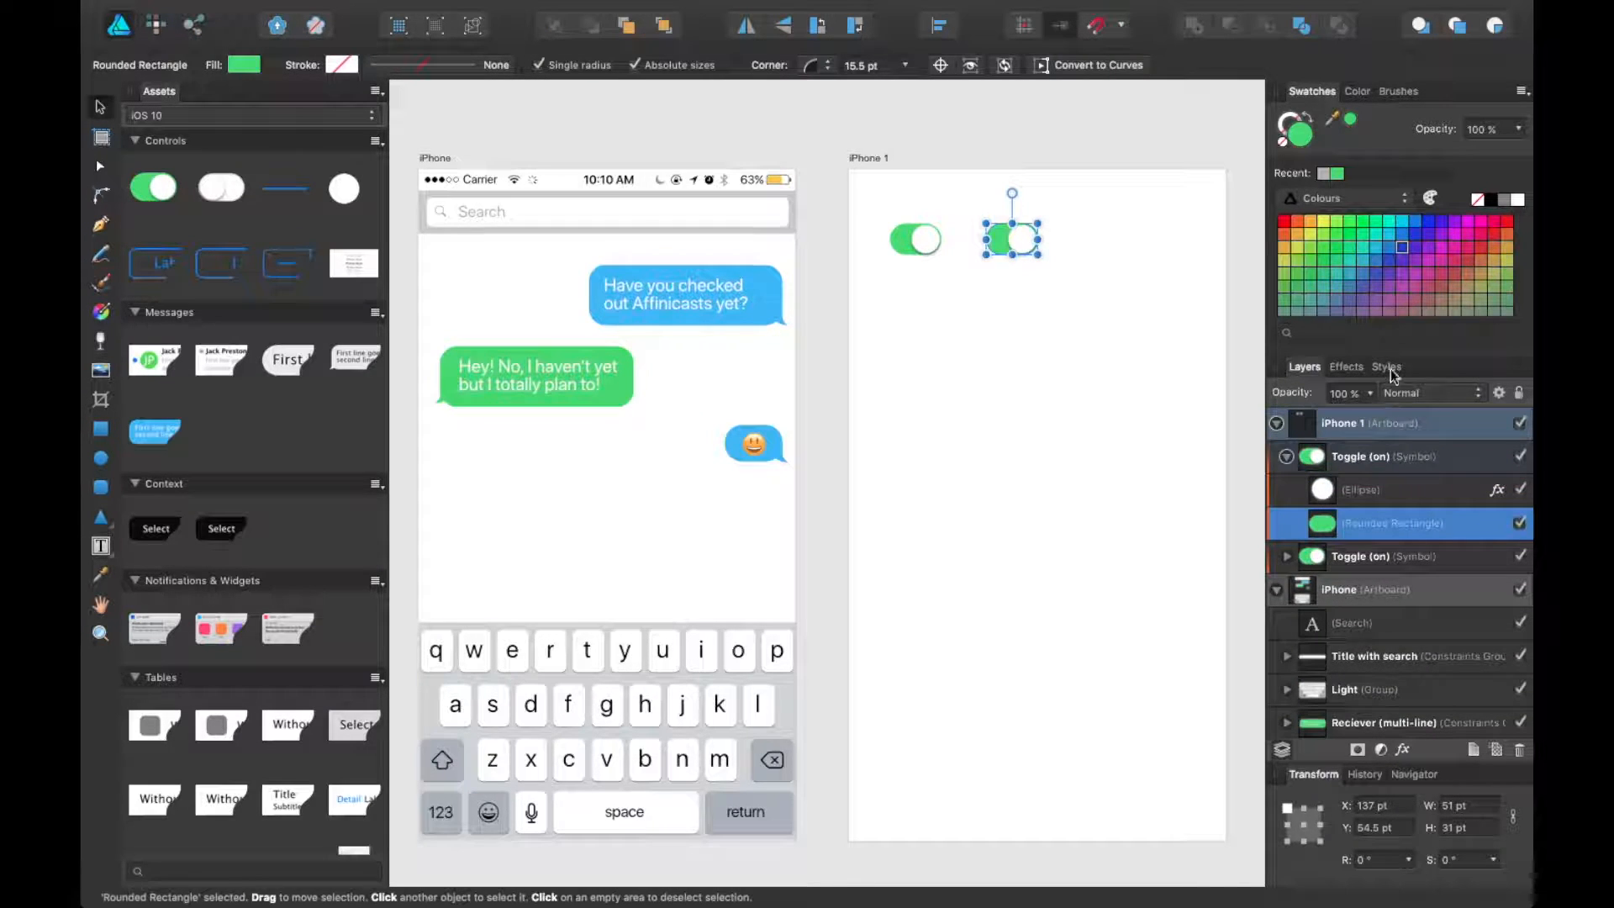
{"action": "left_click", "coordinate": [1427, 260]}
{"action": "left_click", "coordinate": [1103, 316]}
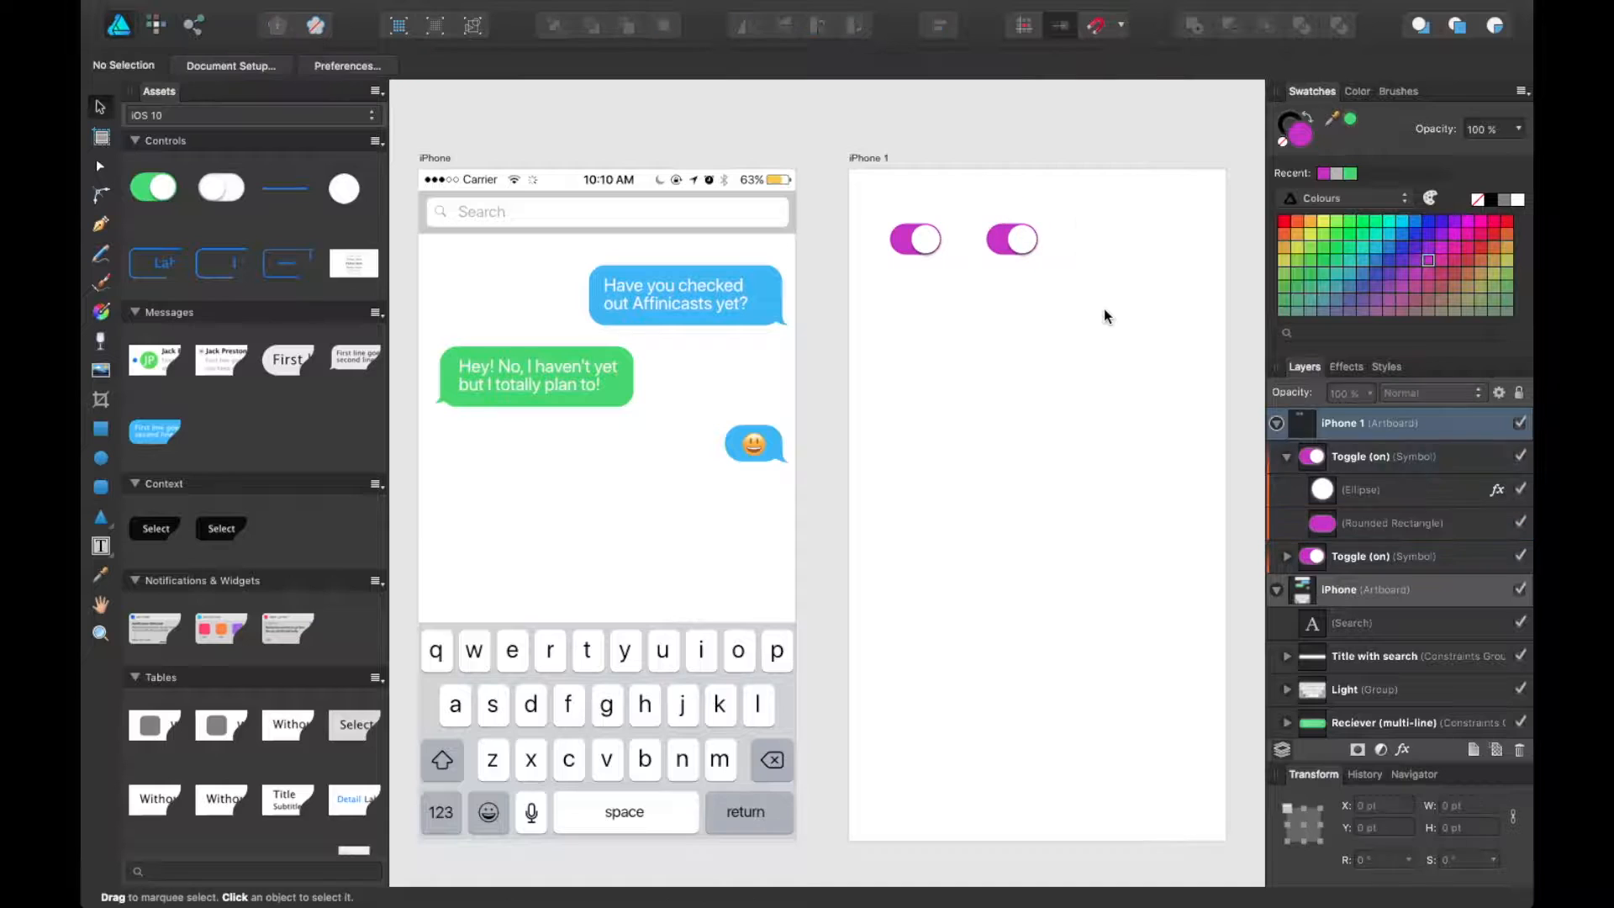
- Place another switched-on toggle from the assets below the first one, at about X 38.5 pt and Y 109 pt
{"action": "left_click_drag", "start_coordinate": [162, 190], "coordinate": [912, 295]}
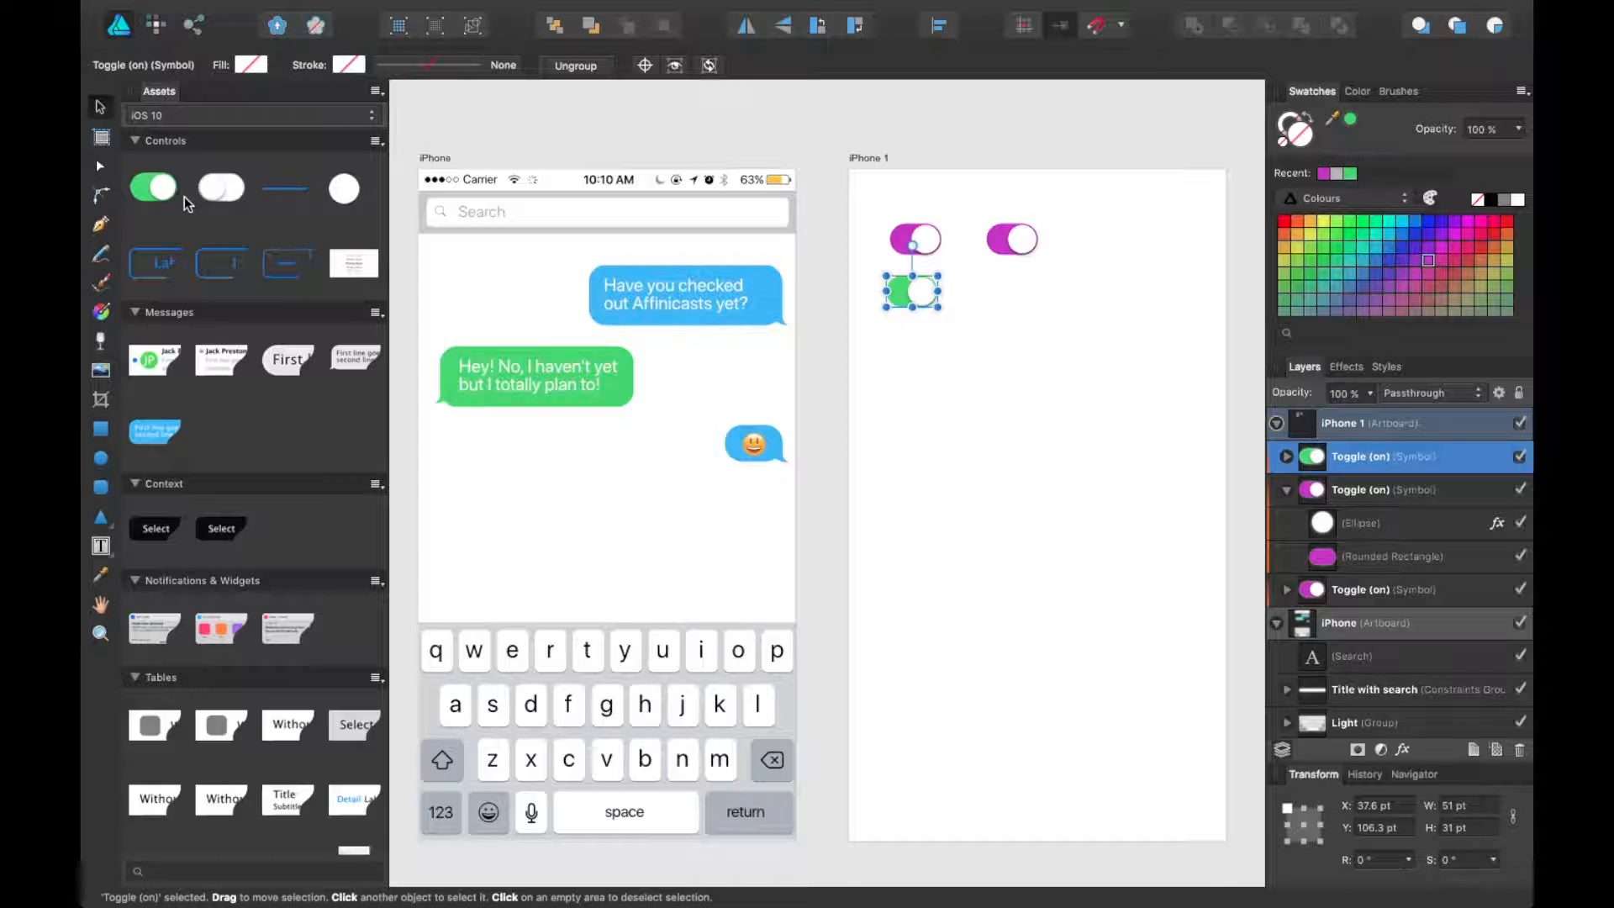
{"action": "left_click", "coordinate": [901, 372]}
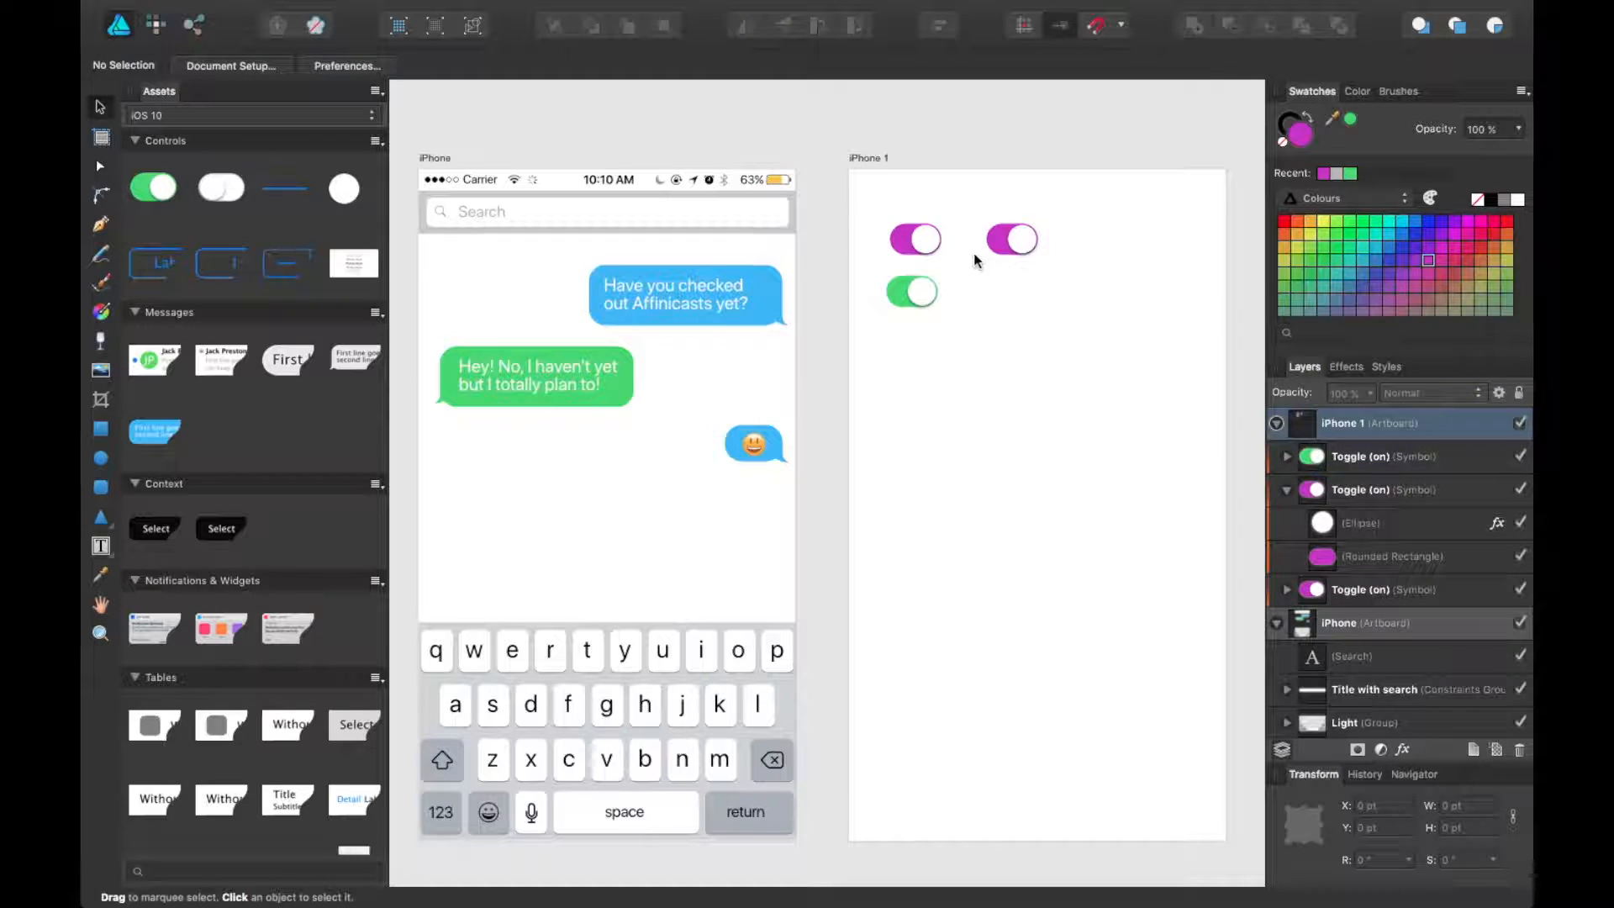
{"action": "left_click", "coordinate": [922, 296]}
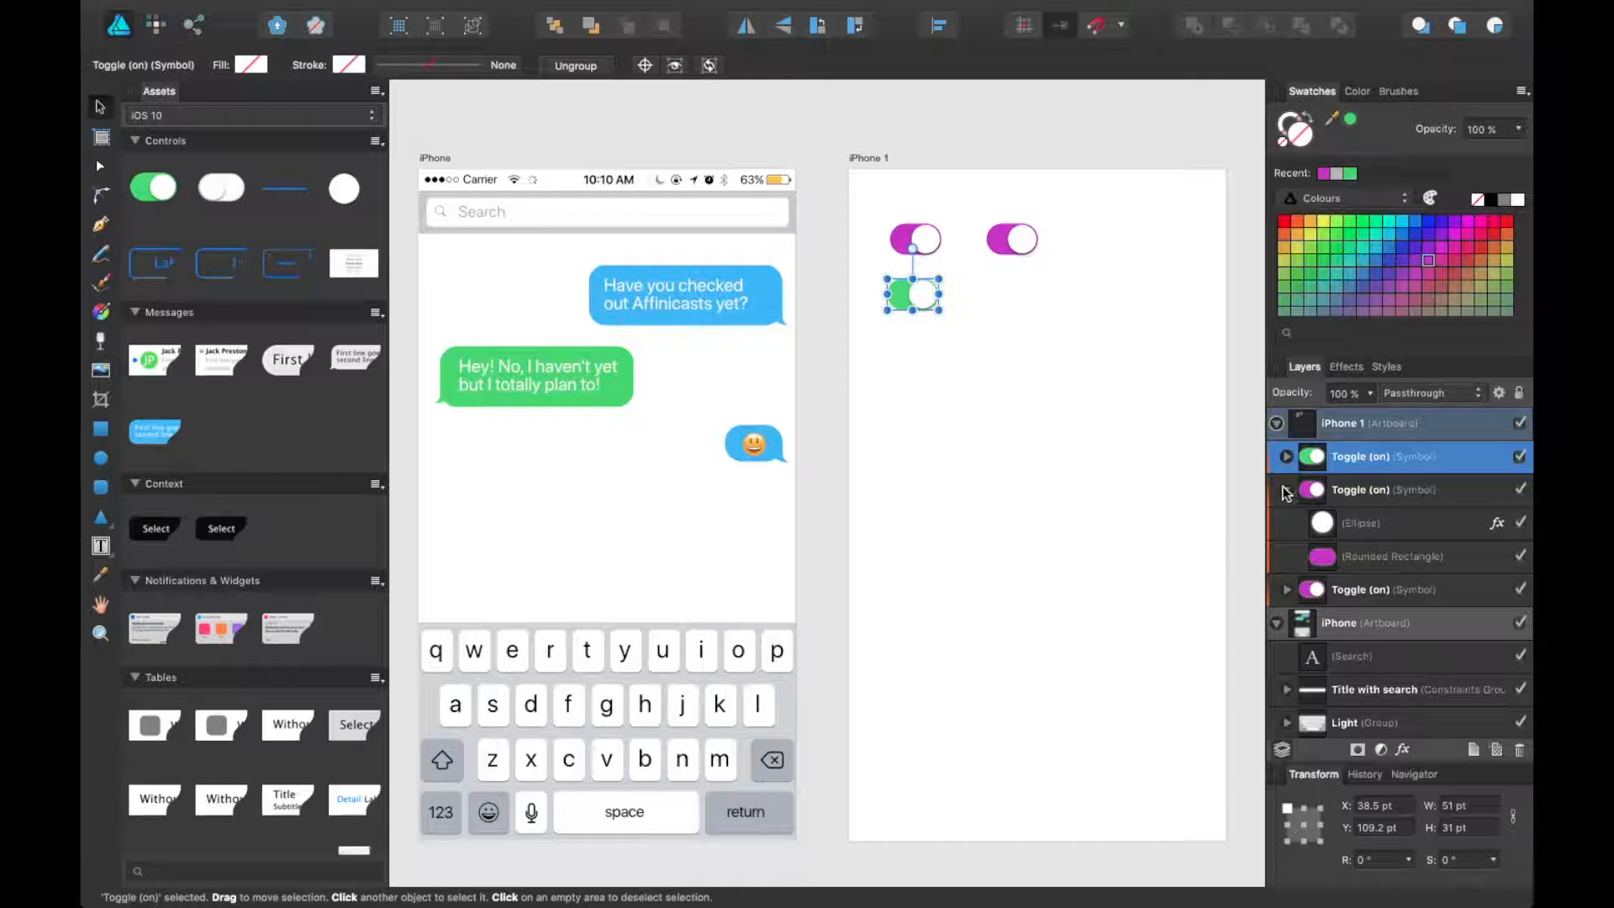
{"action": "left_click", "coordinate": [1178, 462]}
{"action": "scroll", "coordinate": [1042, 433], "scroll_direction": "up", "scroll_amount": 1}
{"action": "left_click", "coordinate": [901, 313]}
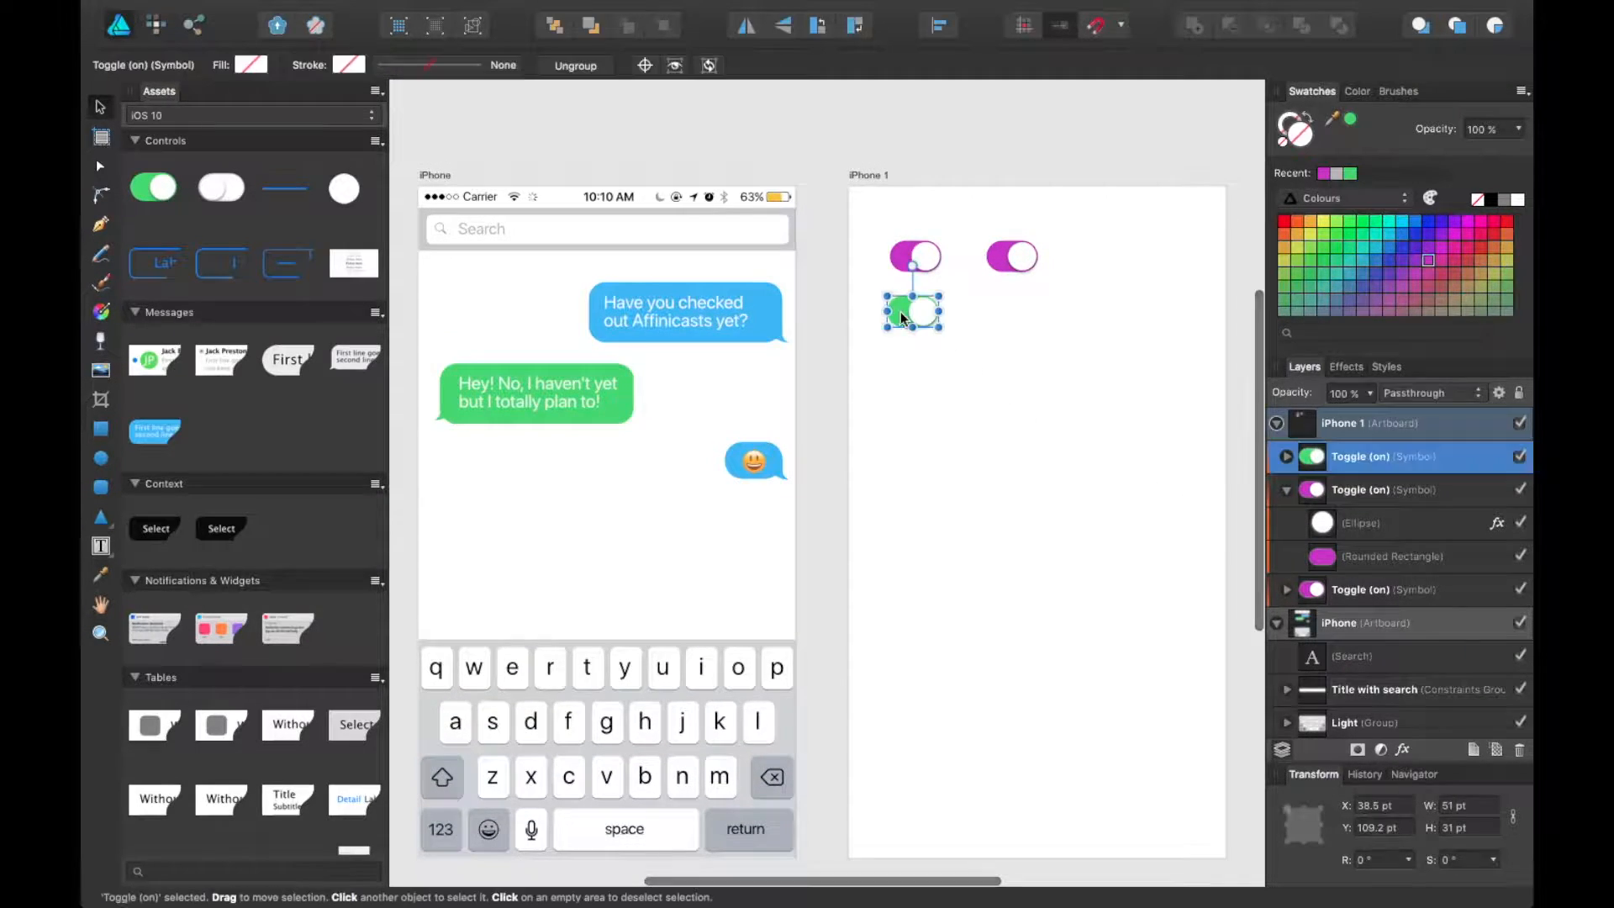
- Delete the green toggle and both magenta toggles from the iPhone 1 artboard
{"action": "key", "text": "Delete"}
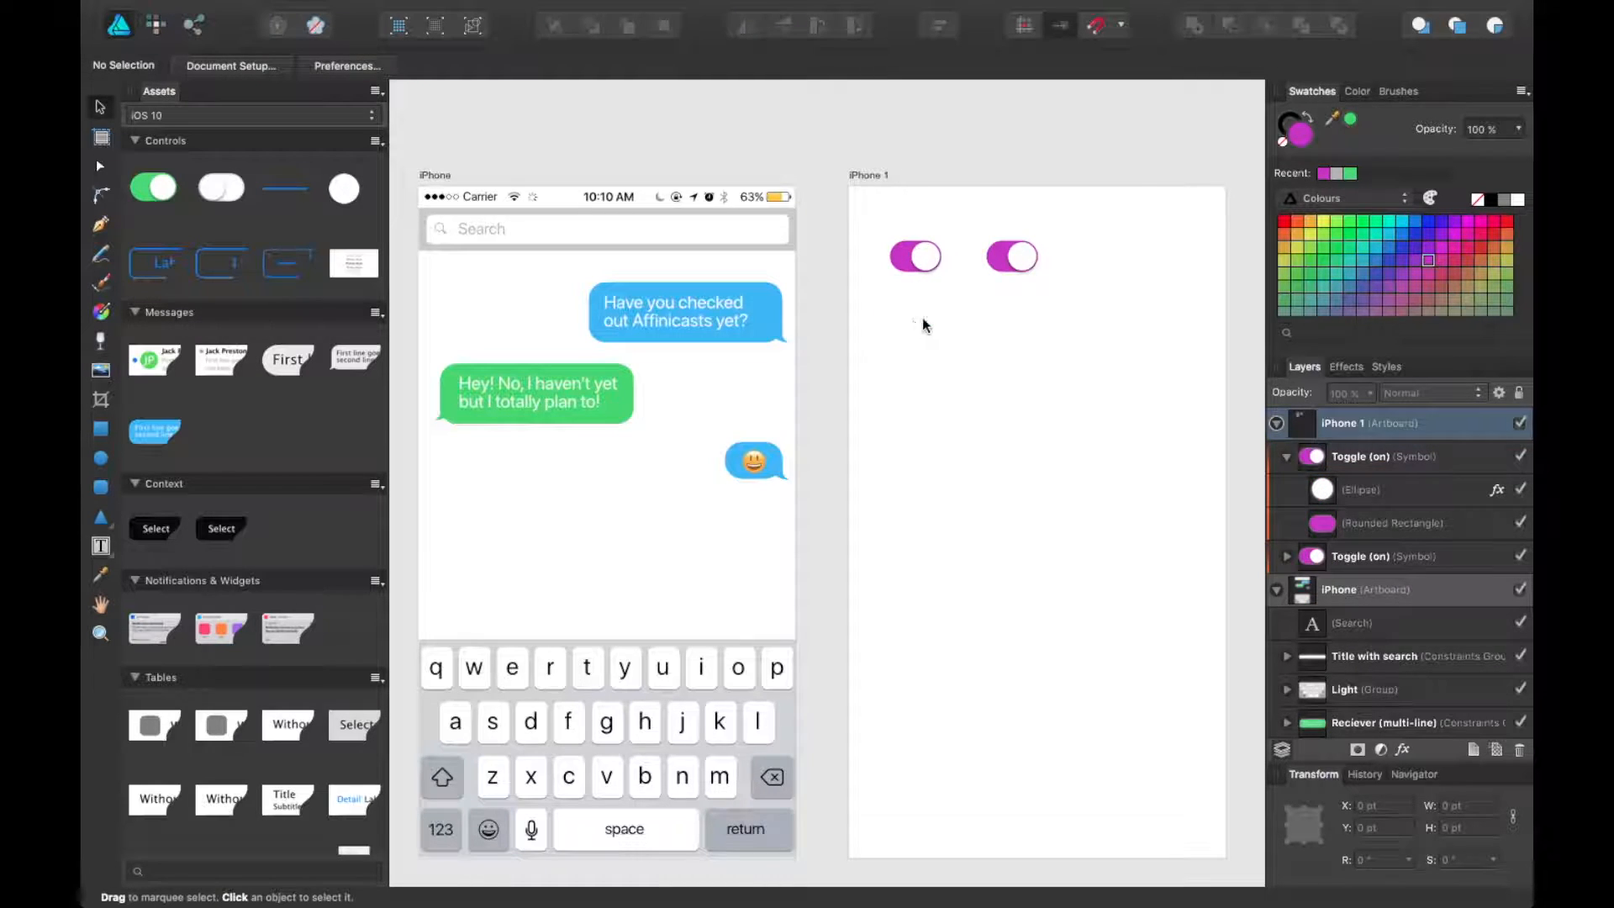
{"action": "left_click", "coordinate": [911, 262]}
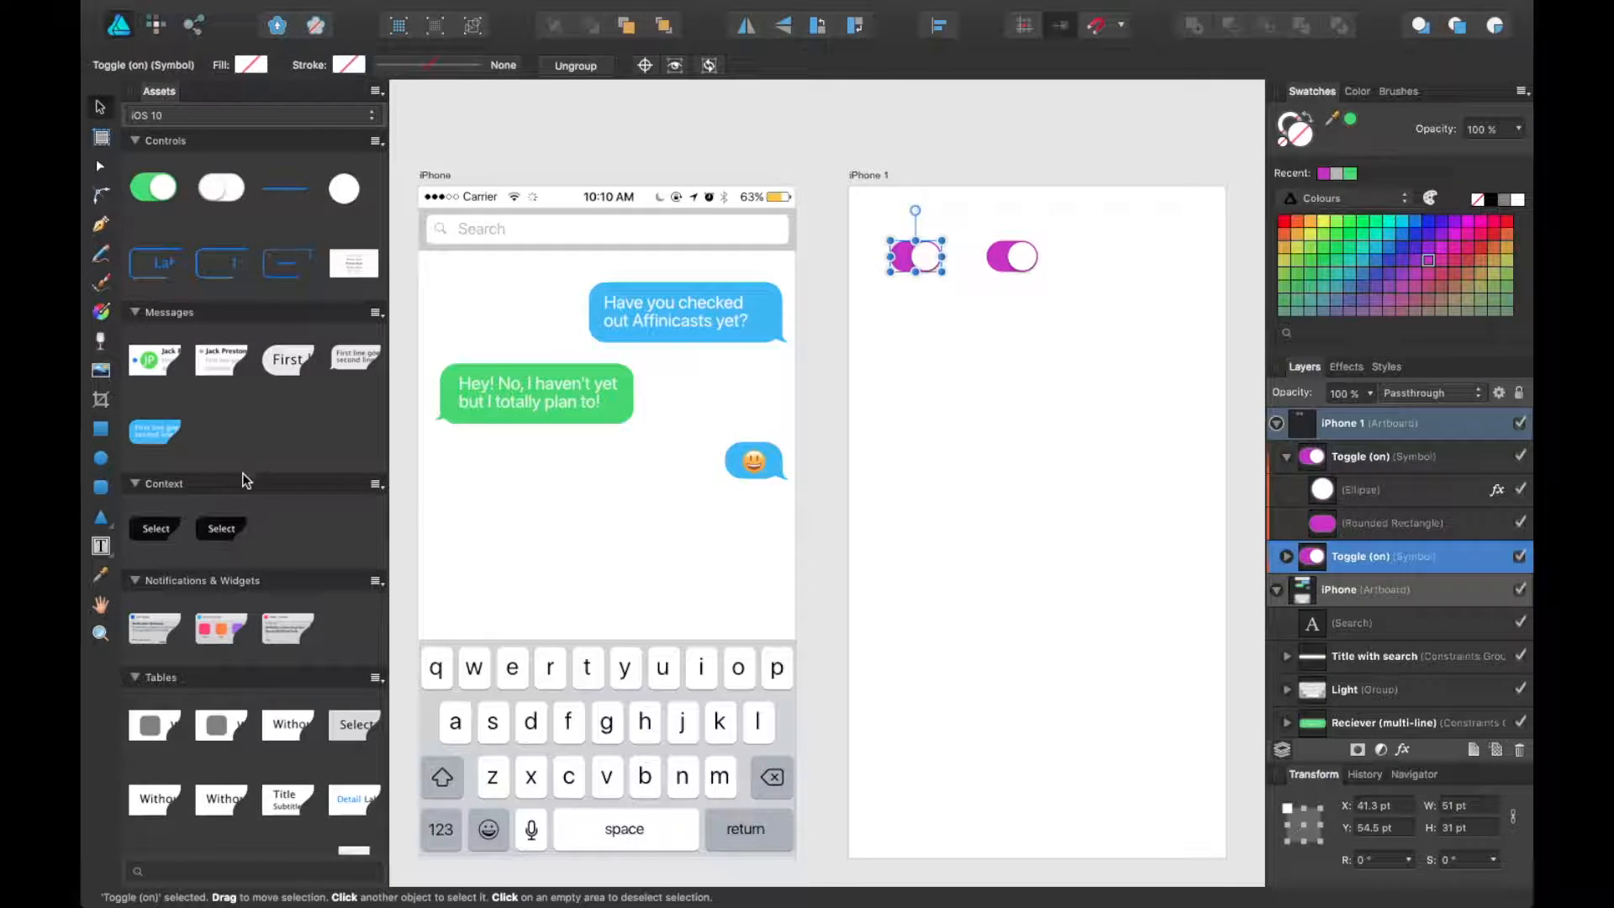
{"action": "left_click", "coordinate": [1000, 262], "text": "shift"}
{"action": "key", "text": "Delete"}
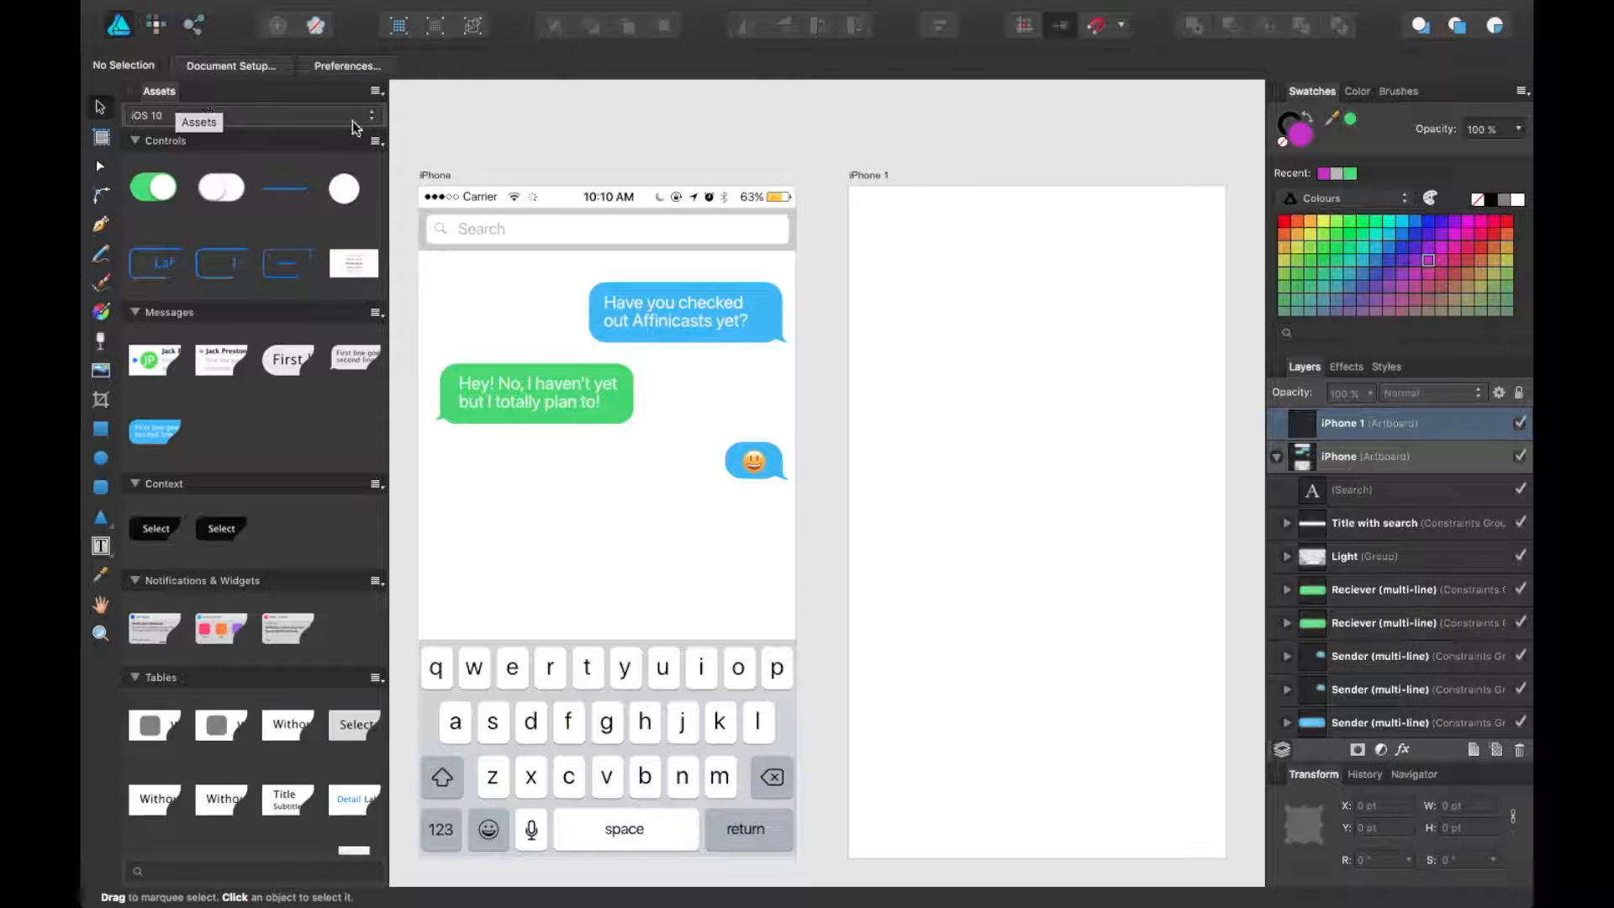
- Create a new, empty category for custom assets alongside the iOS 10 category
{"action": "key", "text": "space"}
{"action": "left_click_drag", "start_coordinate": [724, 148], "coordinate": [668, 122]}
{"action": "left_click", "coordinate": [263, 118]}
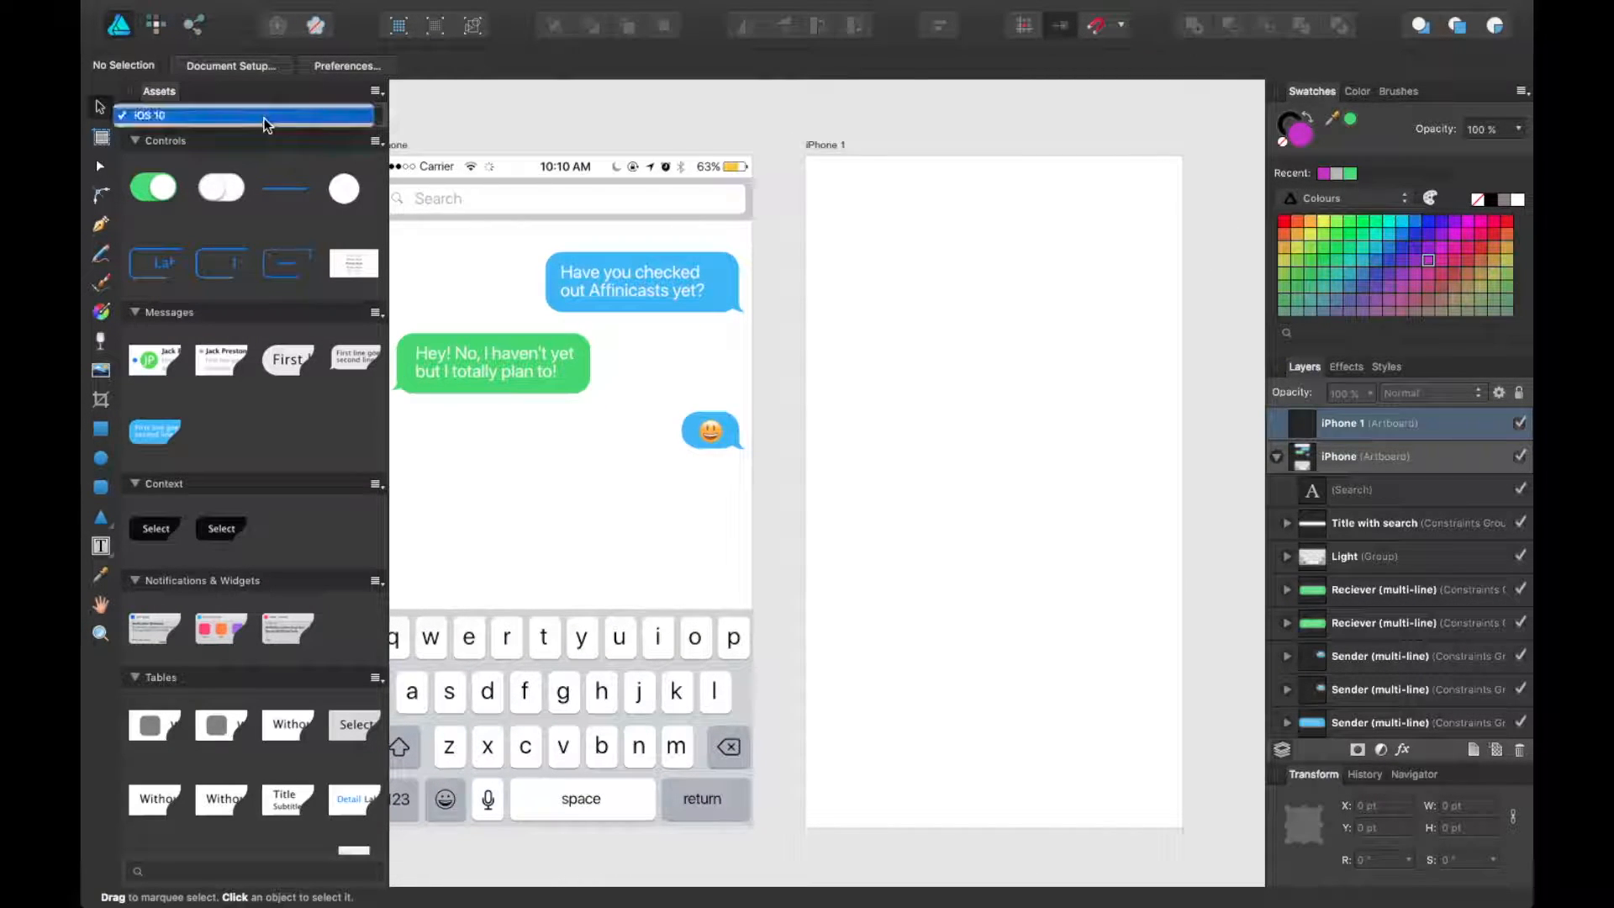
{"action": "left_click", "coordinate": [378, 93]}
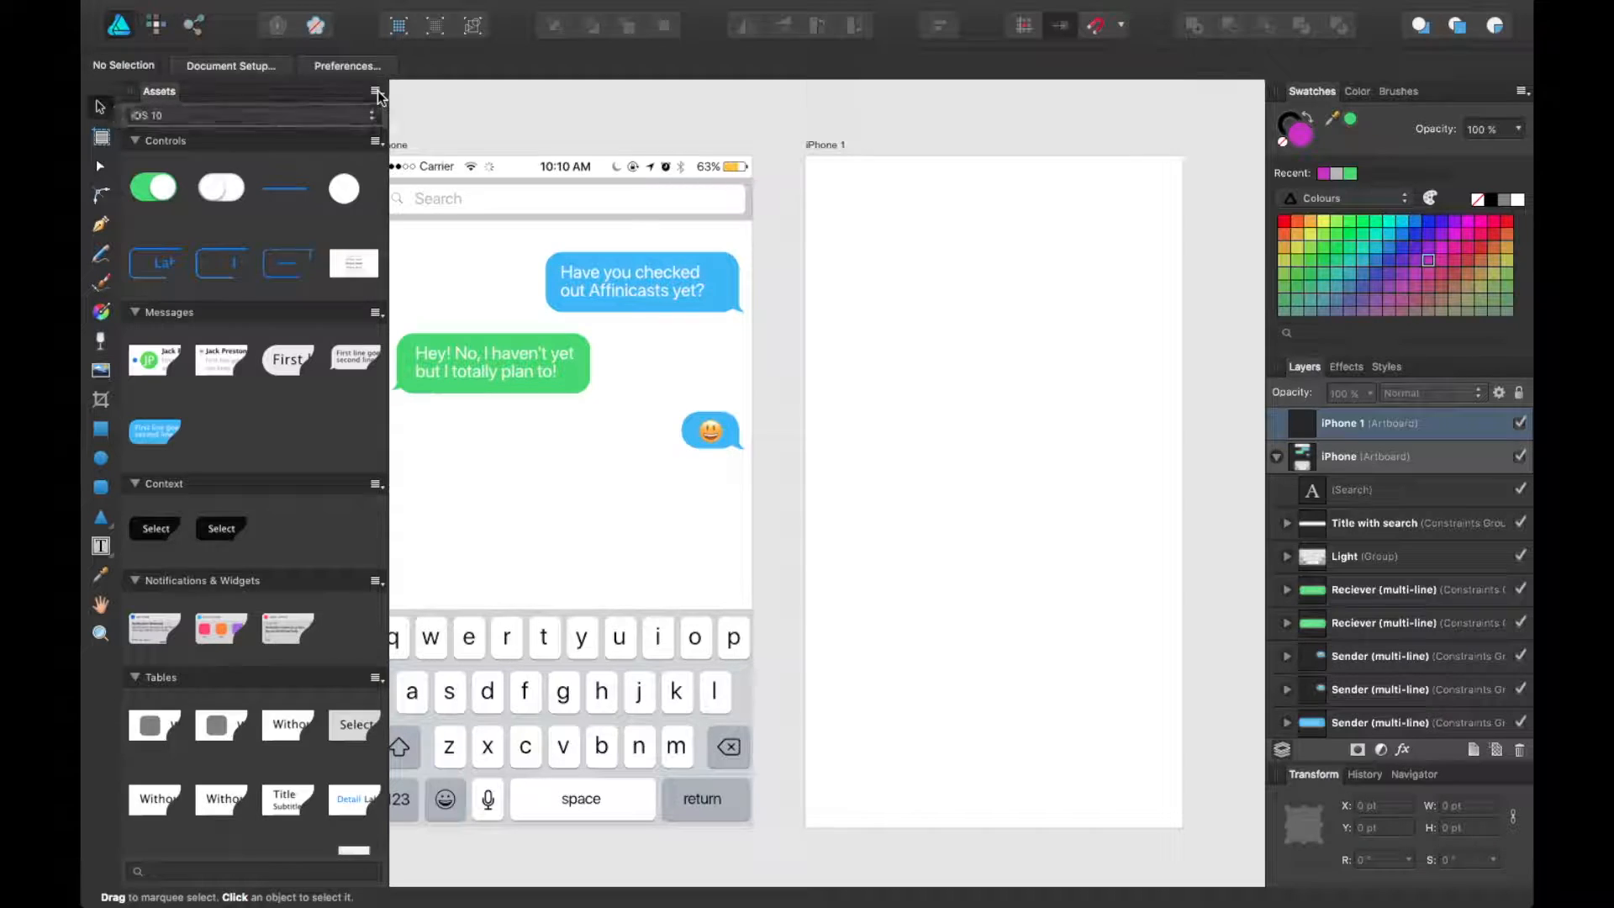
{"action": "left_click", "coordinate": [377, 93]}
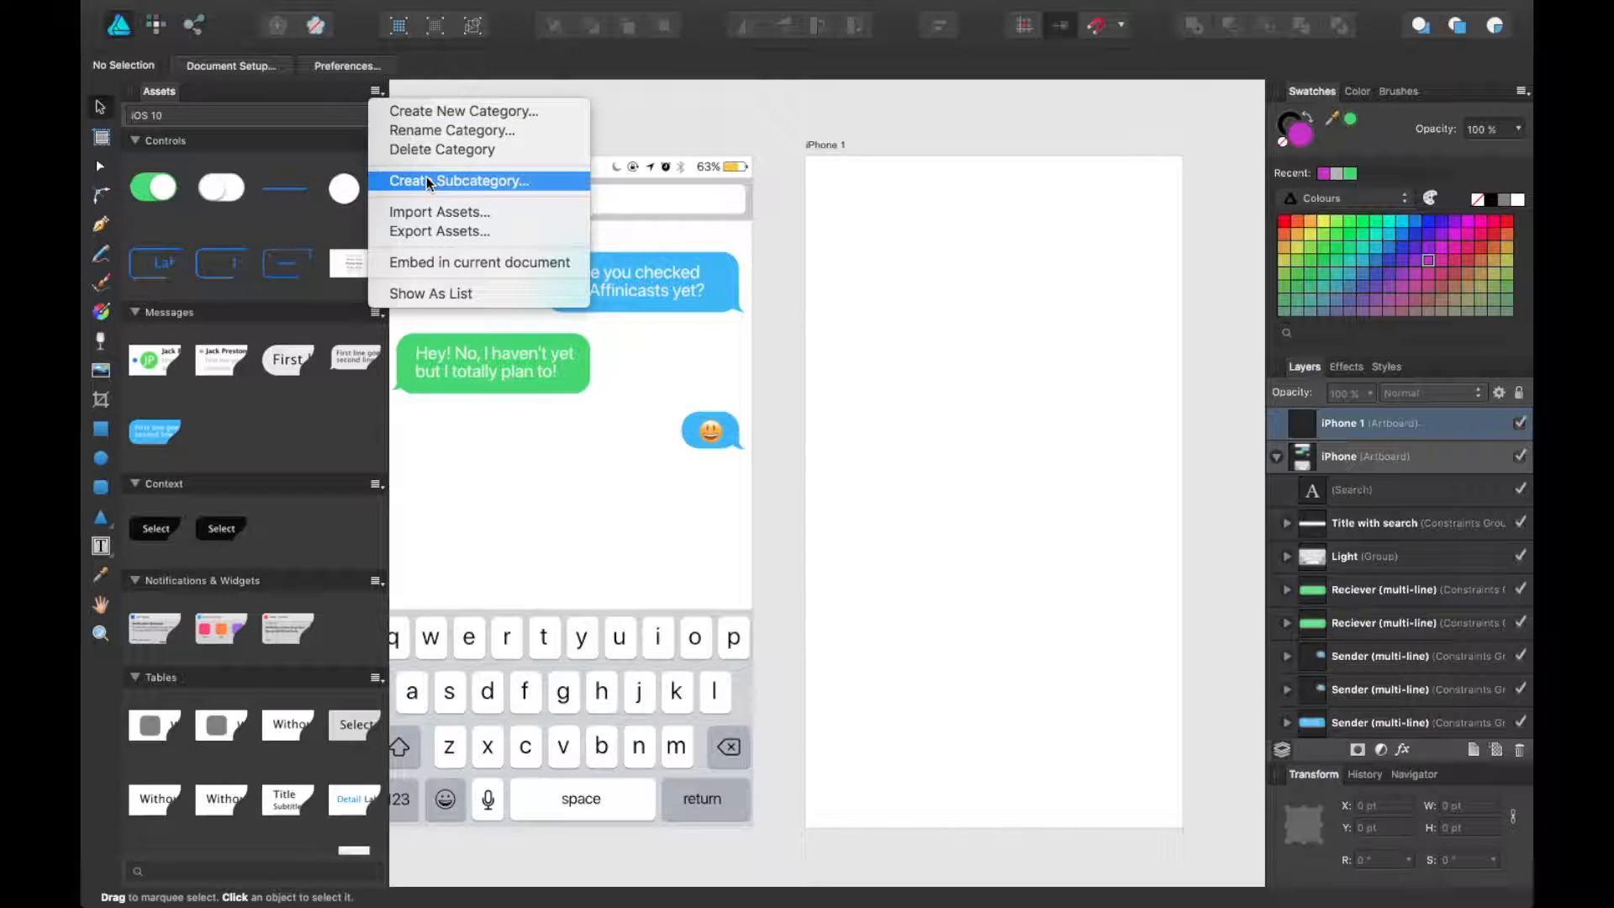
{"action": "left_click", "coordinate": [191, 142]}
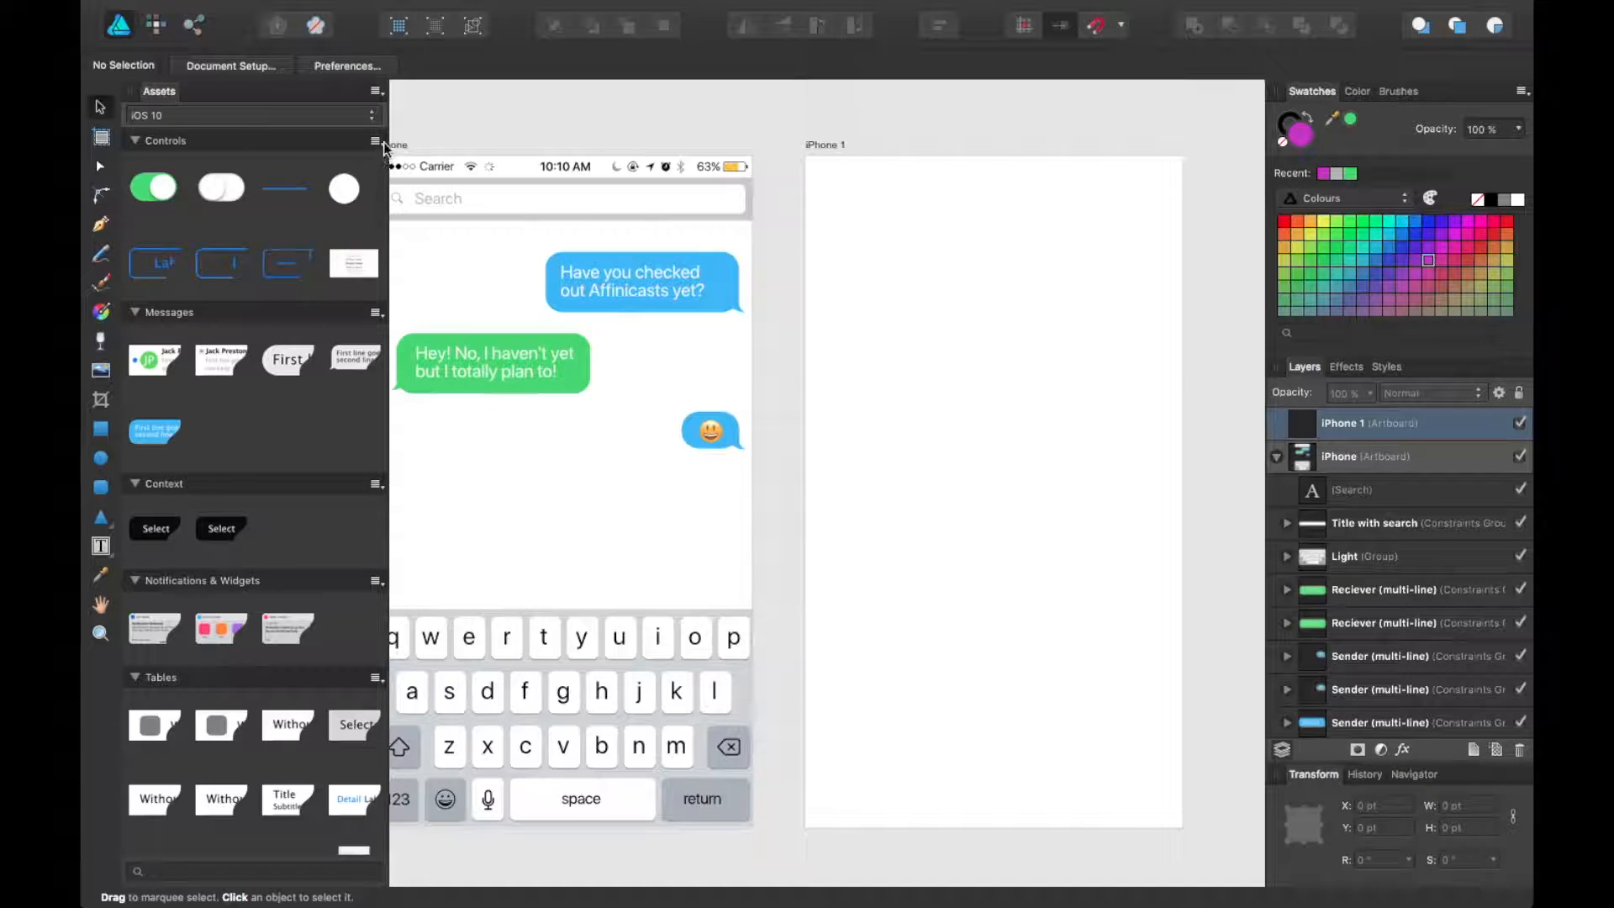
{"action": "left_click", "coordinate": [380, 93]}
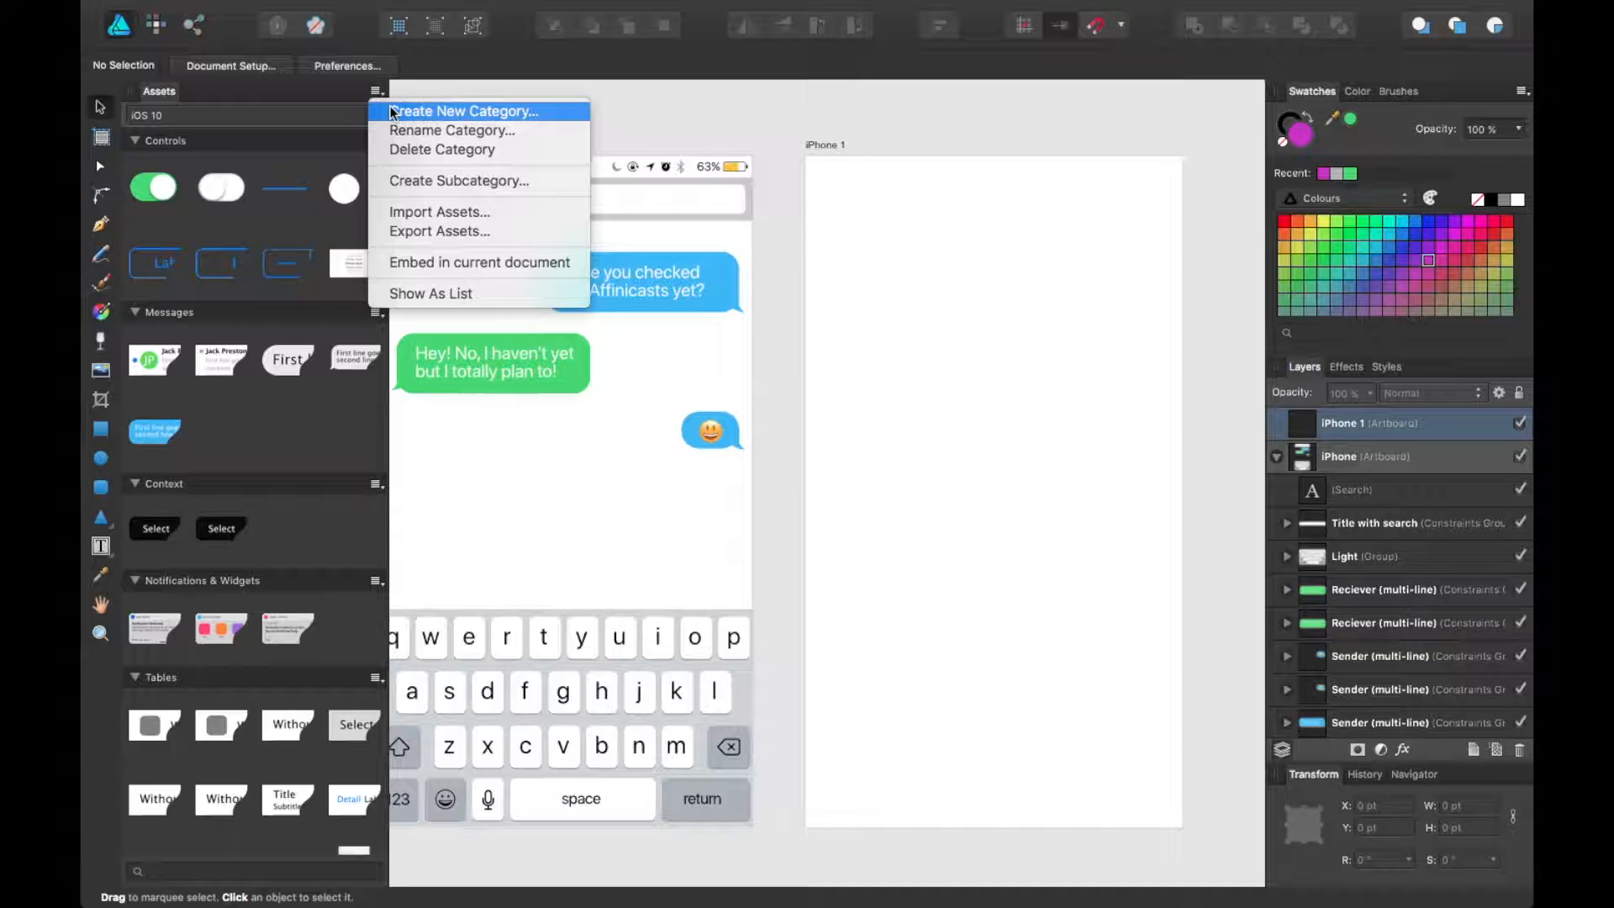
{"action": "left_click", "coordinate": [397, 111]}
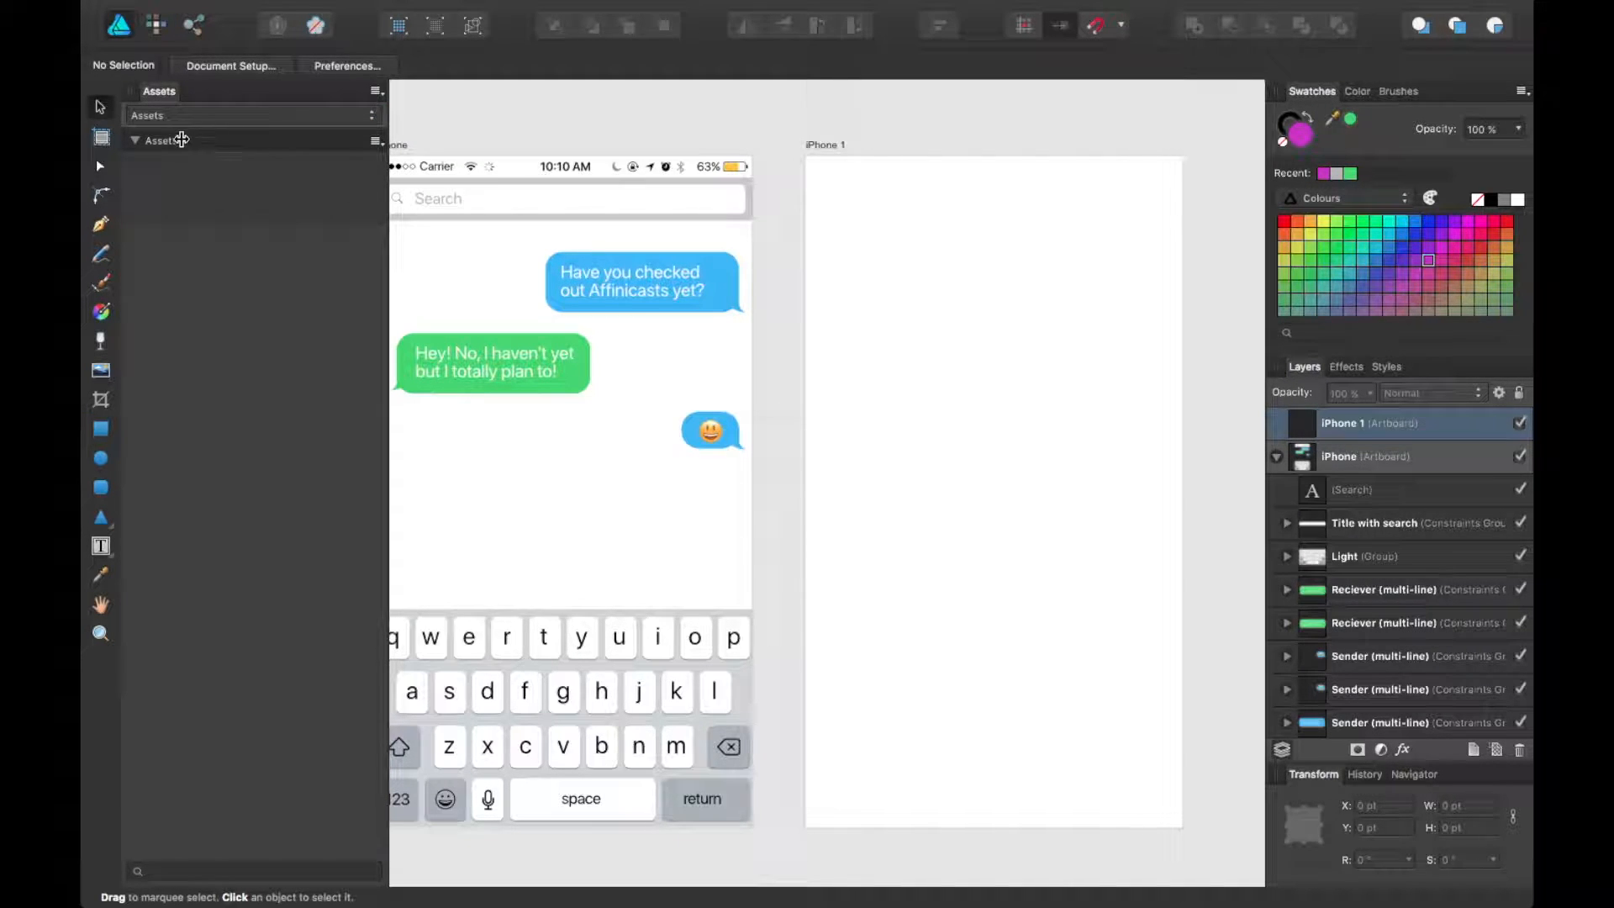
- Rename the new asset category as Messages
{"action": "left_click", "coordinate": [378, 93]}
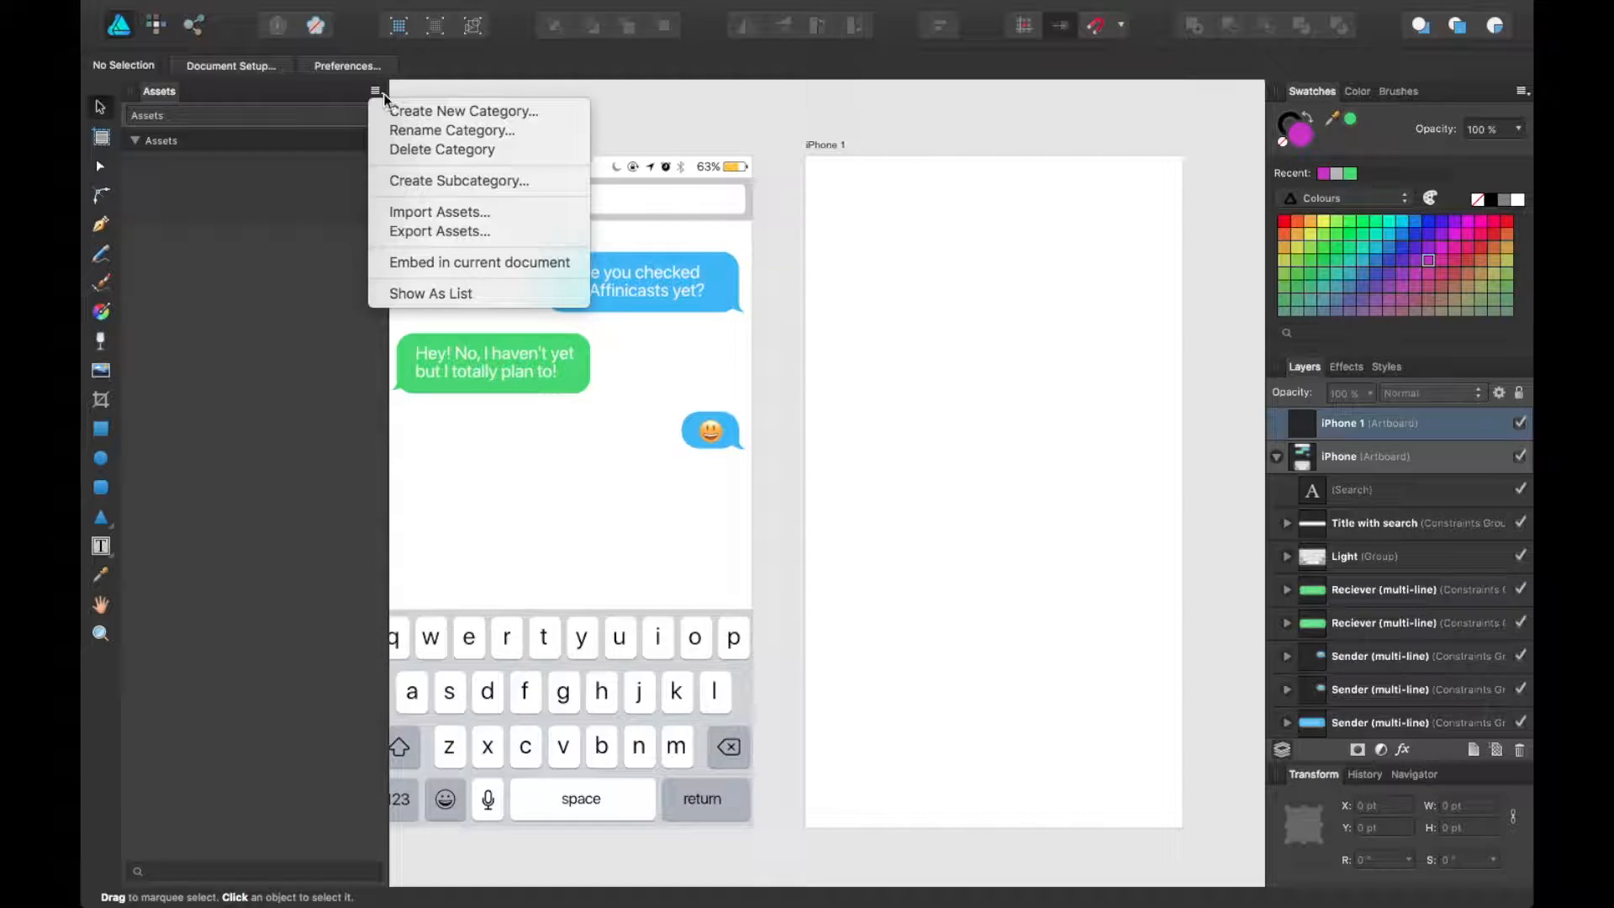
{"action": "left_click", "coordinate": [427, 128]}
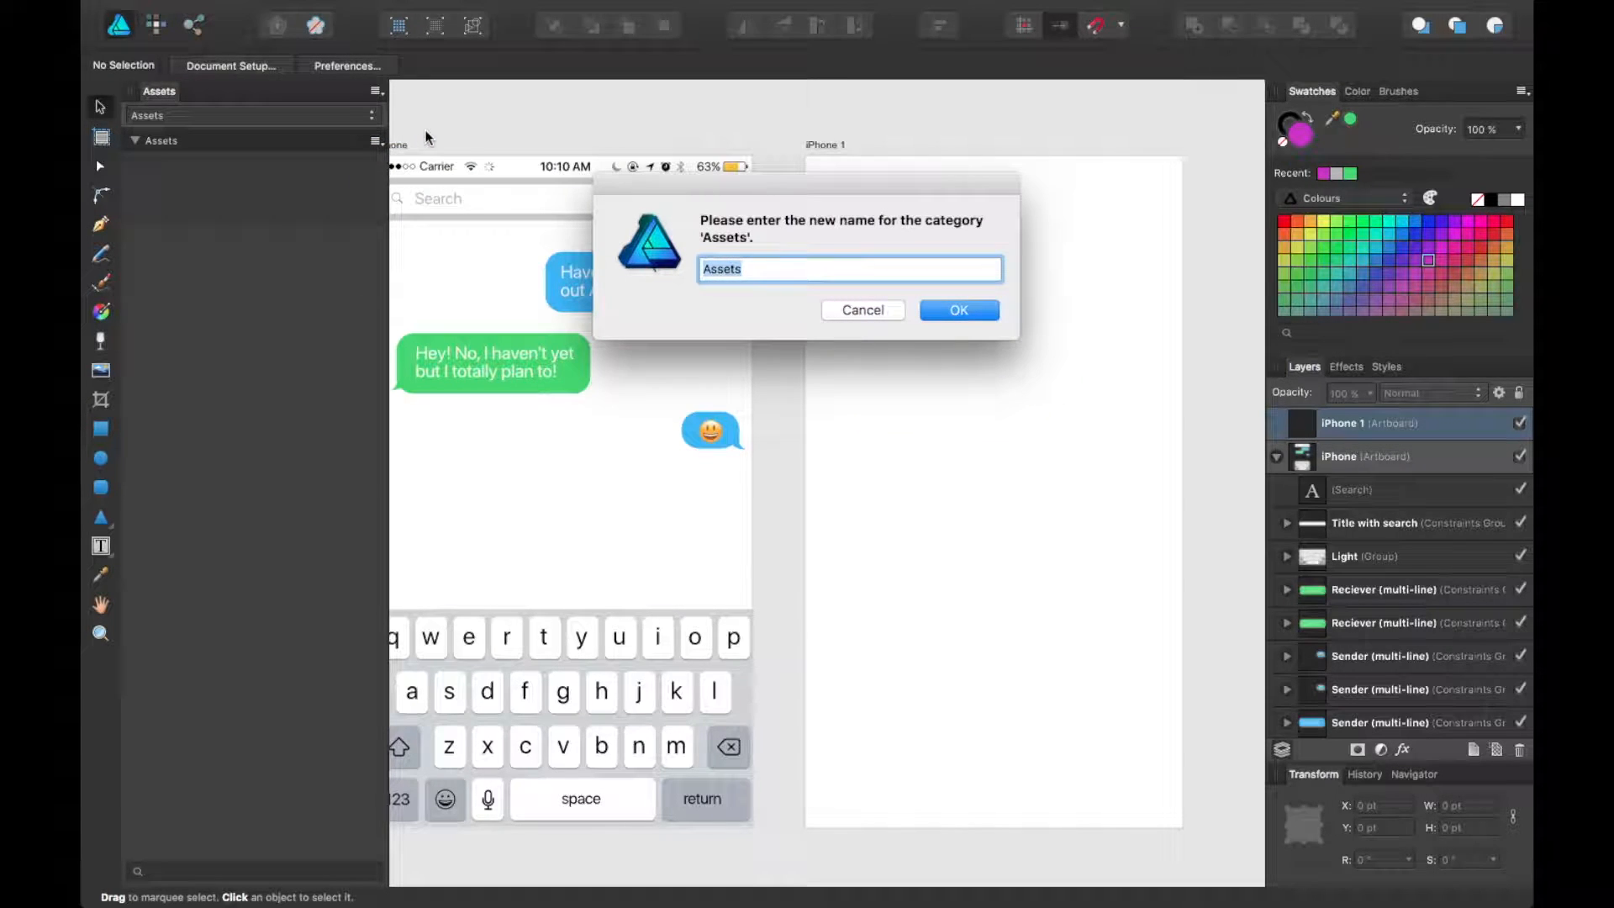
{"action": "type", "text": "Messages"}
{"action": "key", "text": "Return"}
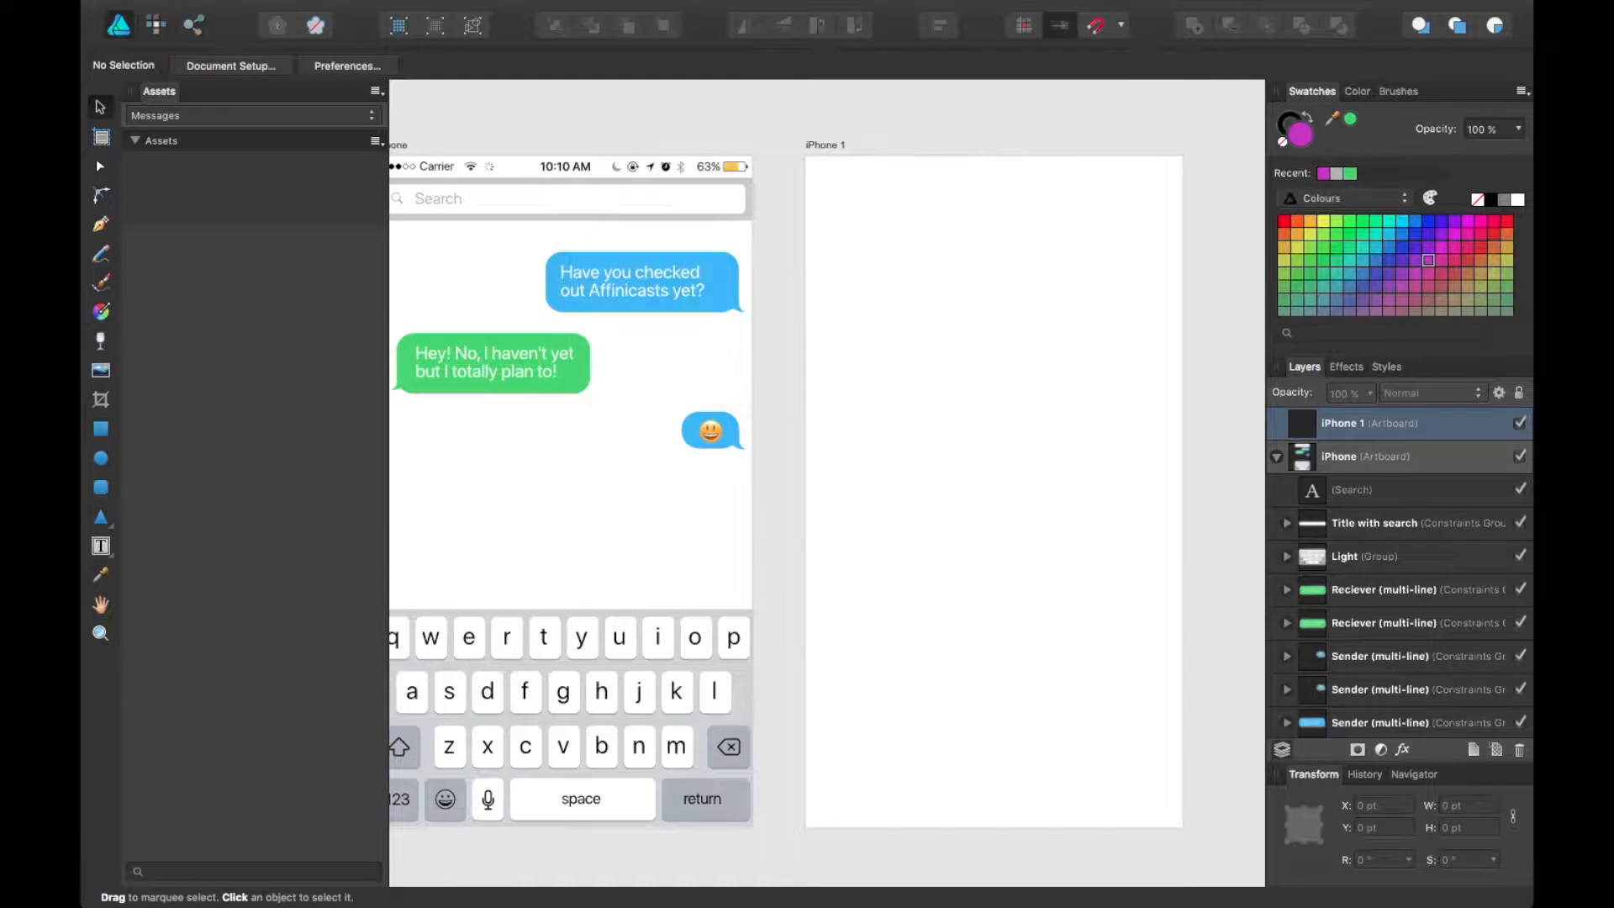
- Rename the subcategory inside the Messages category as Chat Bubbles
{"action": "left_click", "coordinate": [375, 141]}
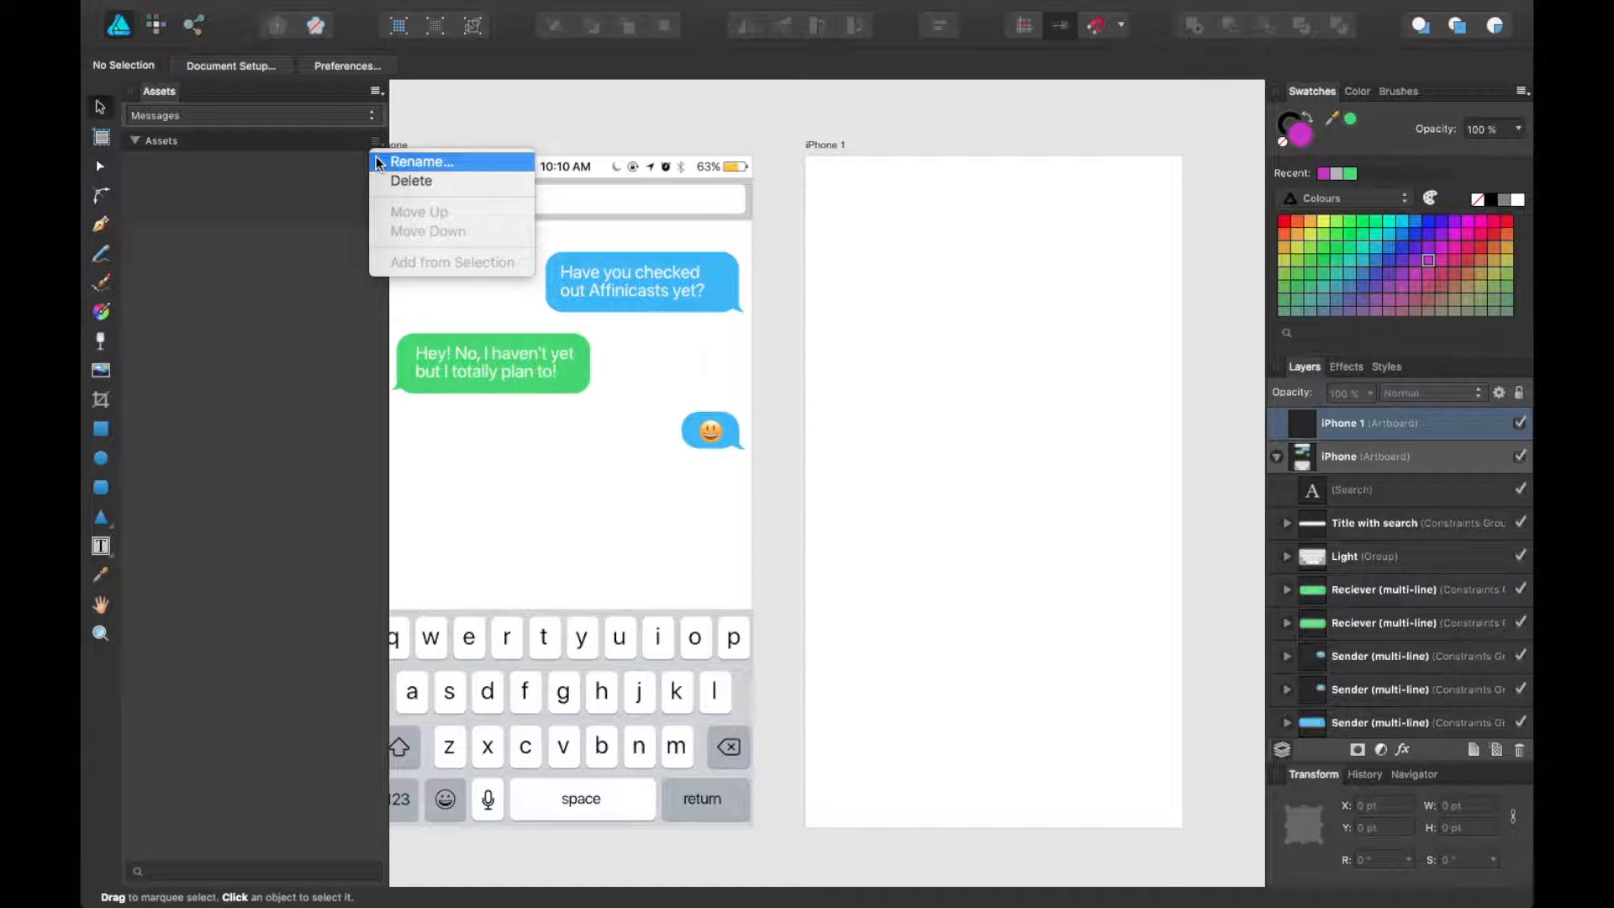
{"action": "left_click", "coordinate": [412, 162]}
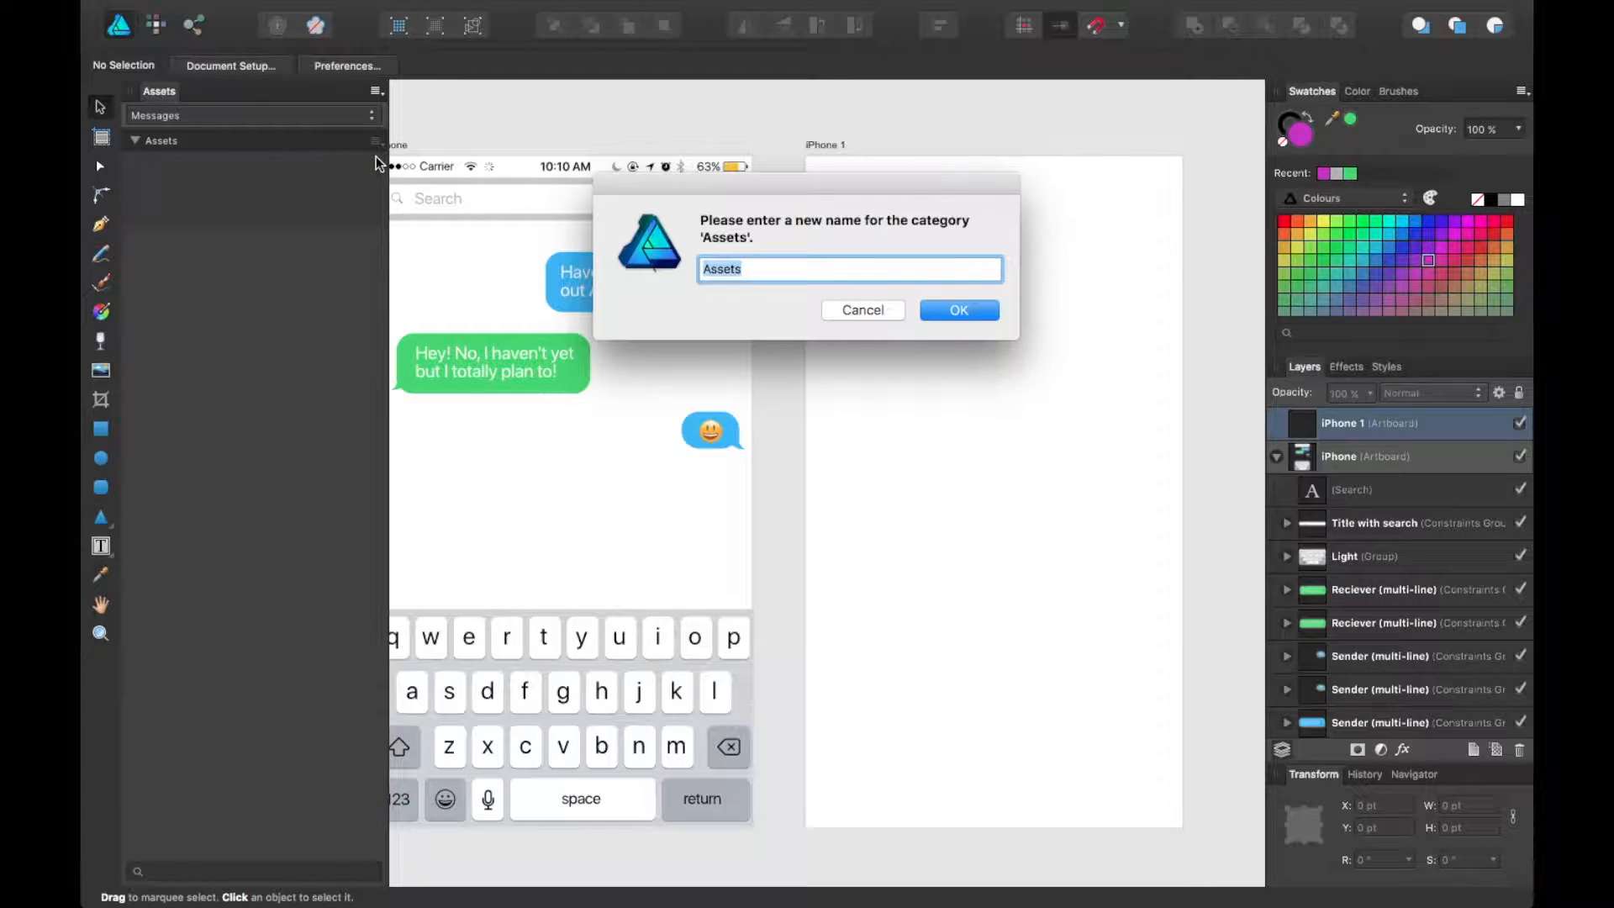
{"action": "type", "text": "c"}
{"action": "type", "text": "hat Bubbles"}
{"action": "key", "text": "Return"}
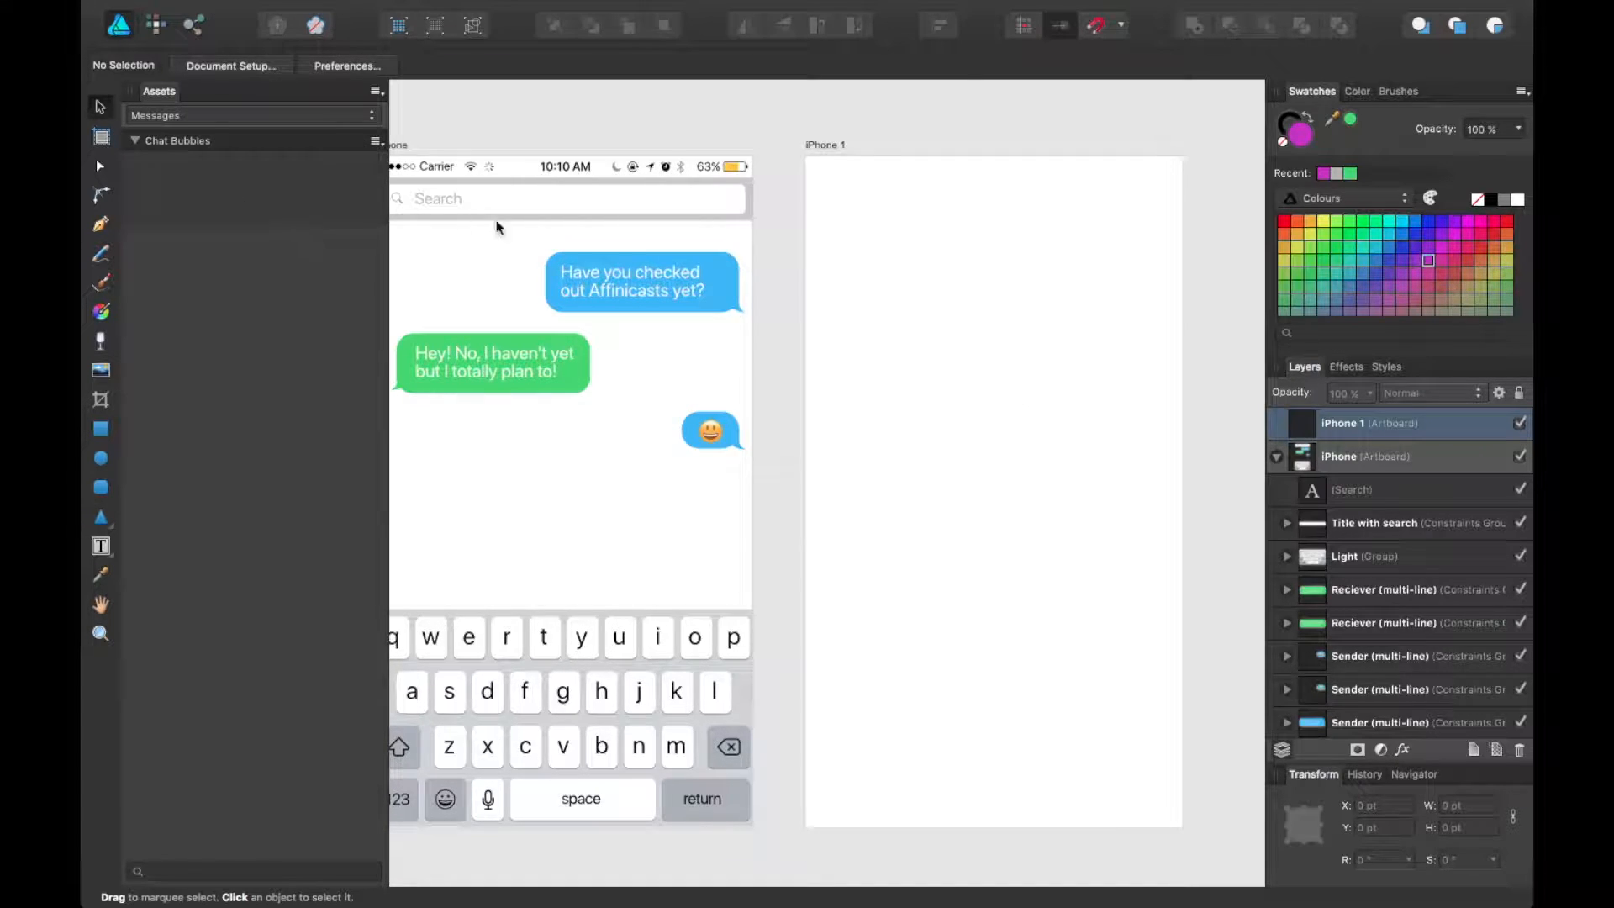
- Add the blue "Have you checked out Affinicasts yet?" bubble from the iPhone artboard to the Chat Bubbles subcategory of Messages
{"action": "scroll", "coordinate": [563, 120], "scroll_direction": "left", "scroll_amount": 5}
{"action": "left_click", "coordinate": [713, 297]}
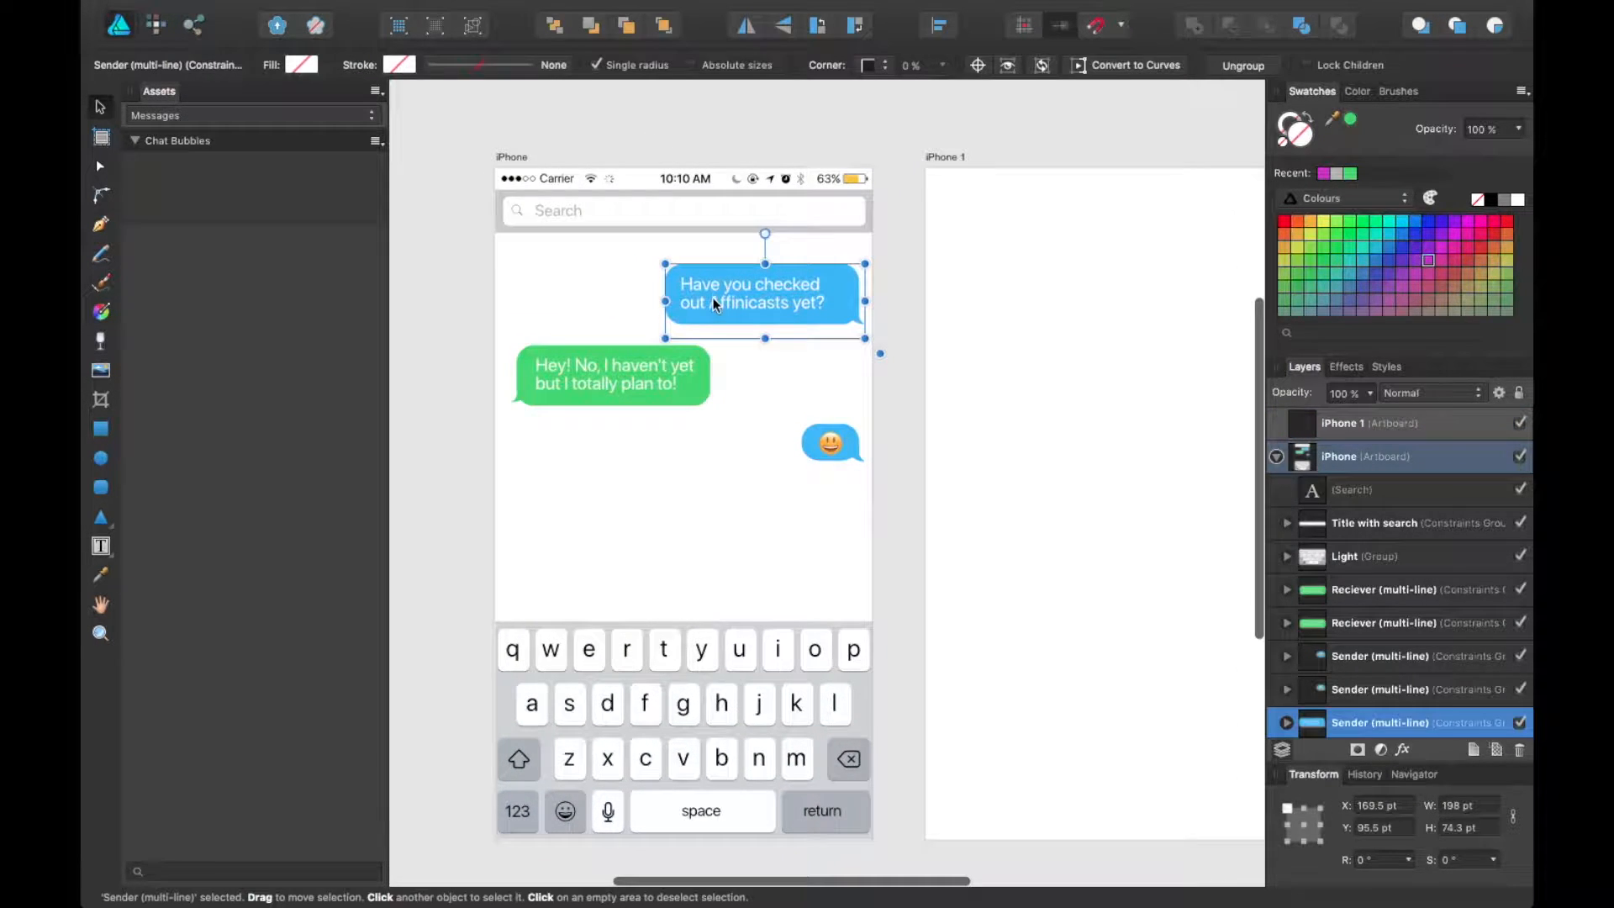
{"action": "left_click", "coordinate": [312, 117]}
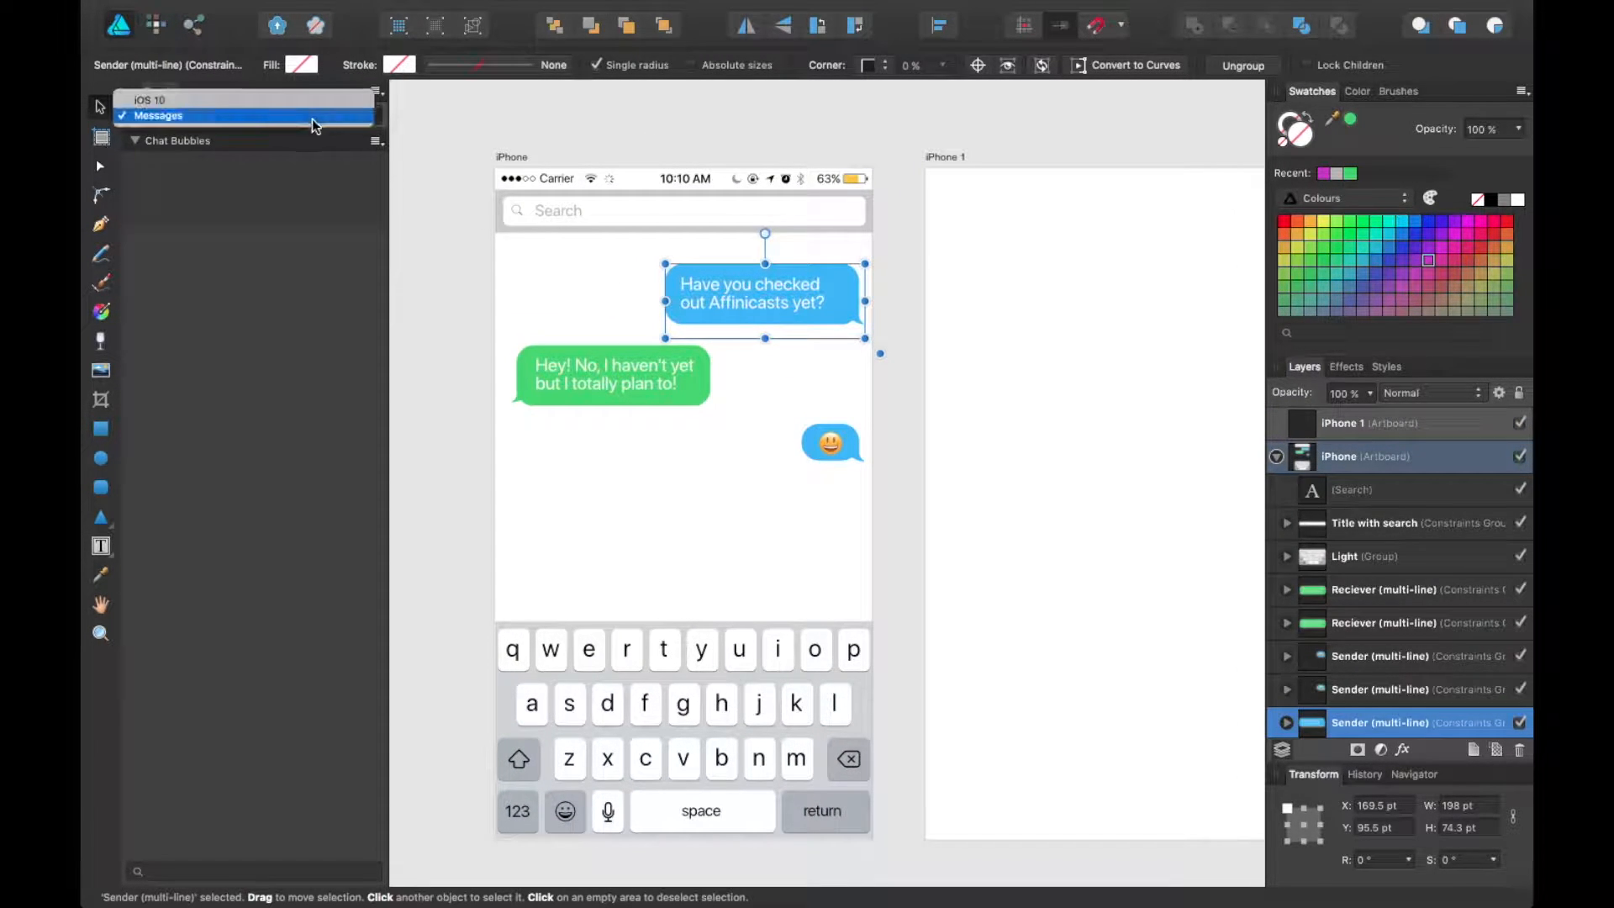
{"action": "left_click", "coordinate": [306, 102]}
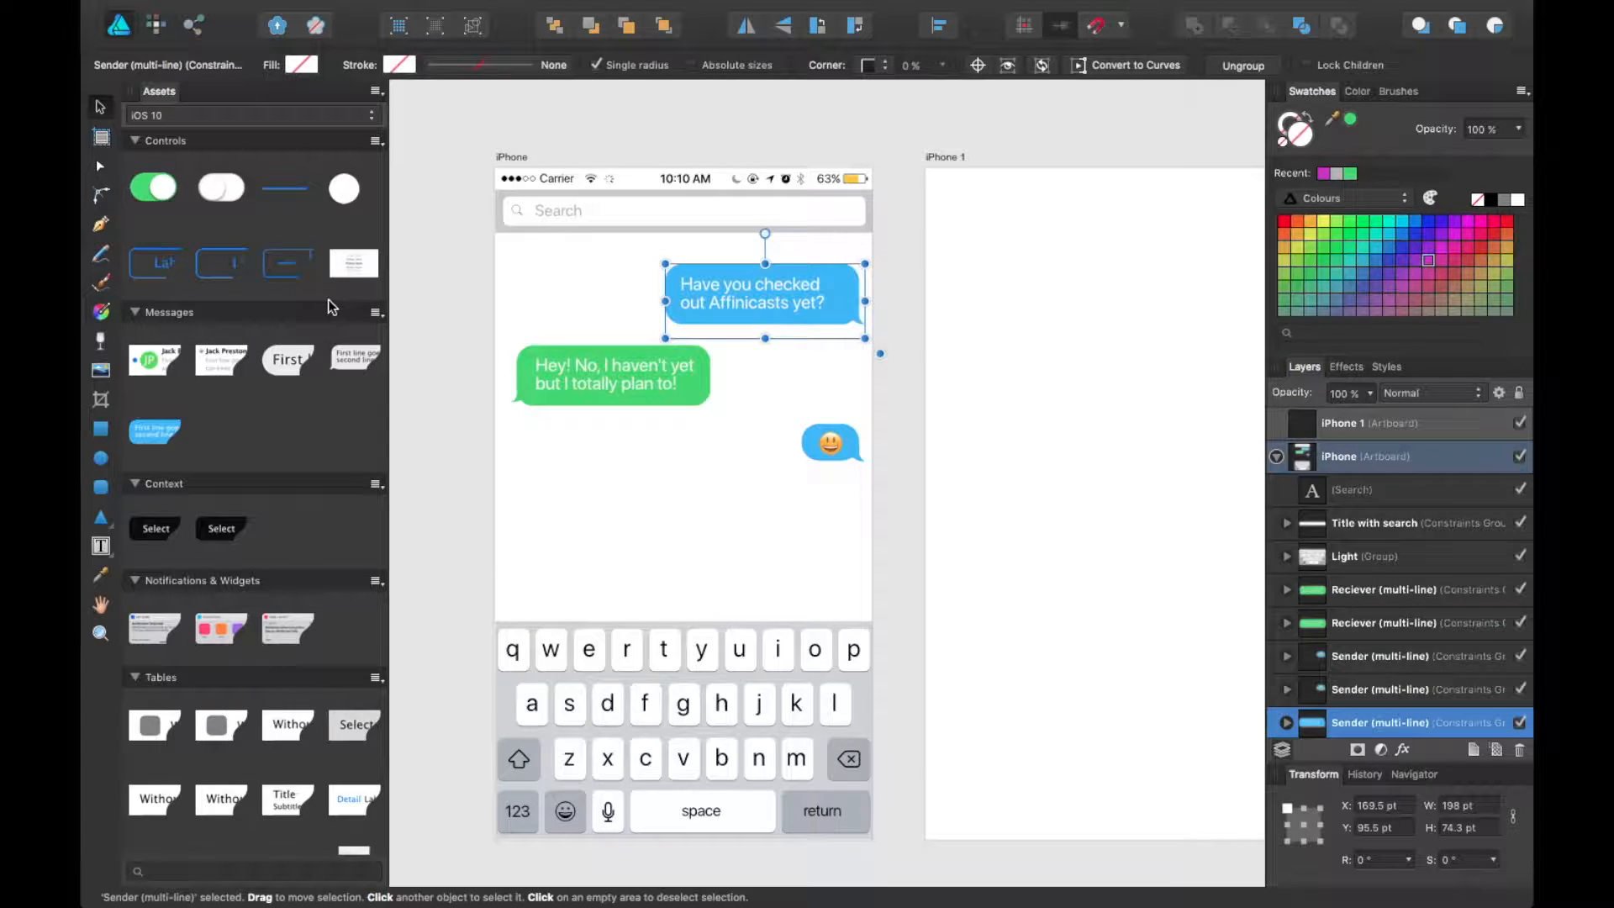
{"action": "scroll", "coordinate": [321, 300], "scroll_direction": "down", "scroll_amount": 3}
{"action": "scroll", "coordinate": [443, 328], "scroll_direction": "up", "scroll_amount": 3}
{"action": "left_click", "coordinate": [347, 118]}
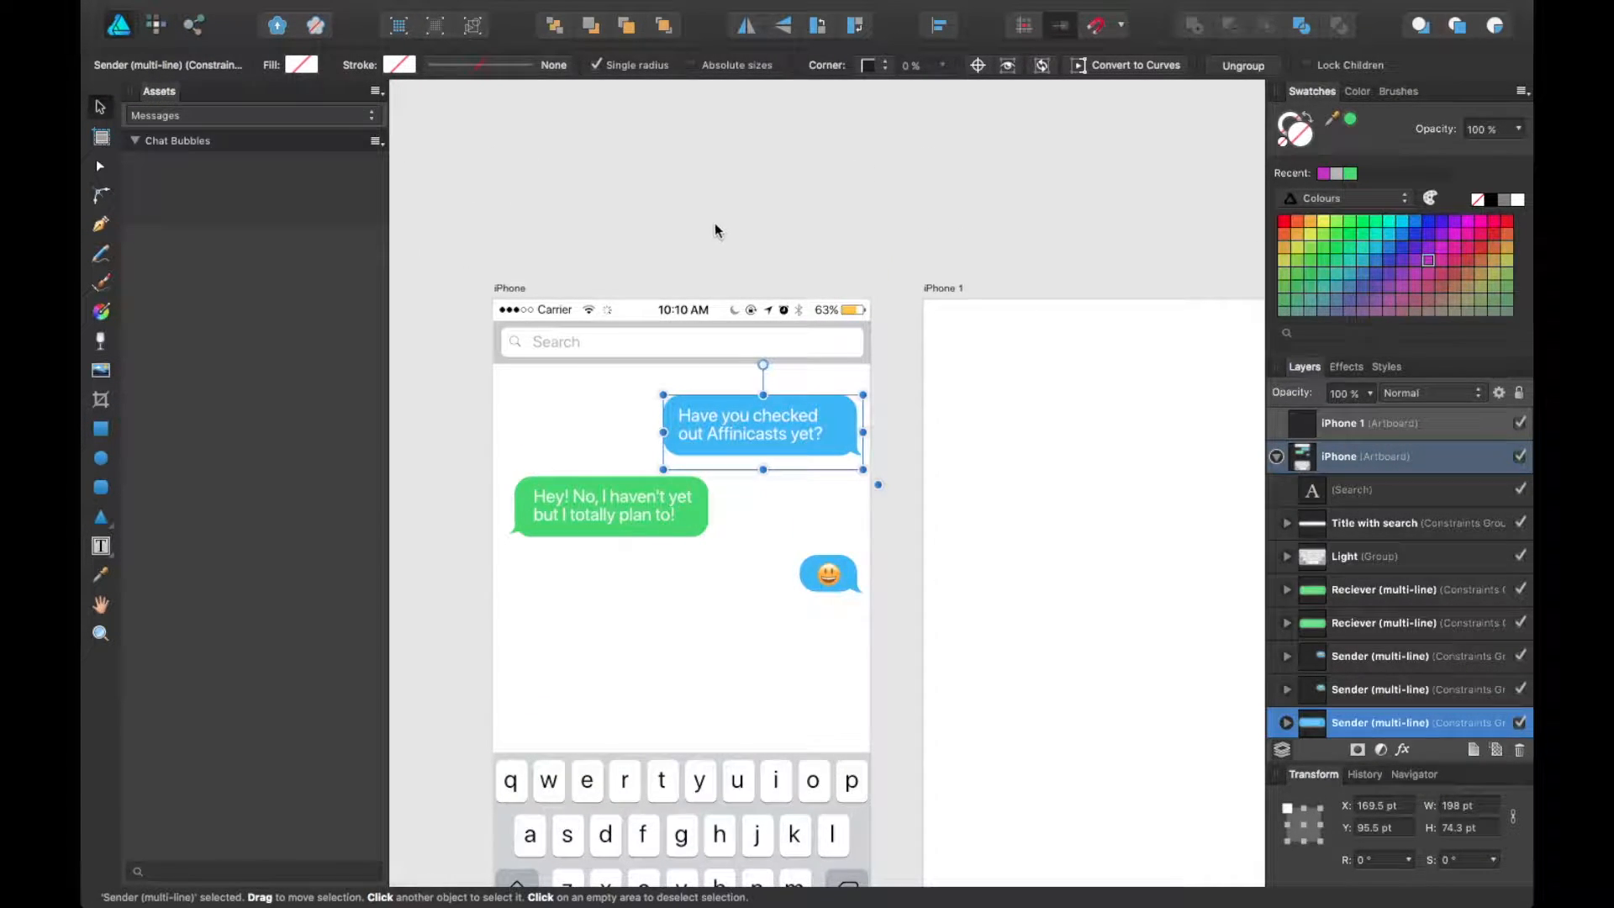
{"action": "left_click_drag", "start_coordinate": [923, 245], "coordinate": [812, 166]}
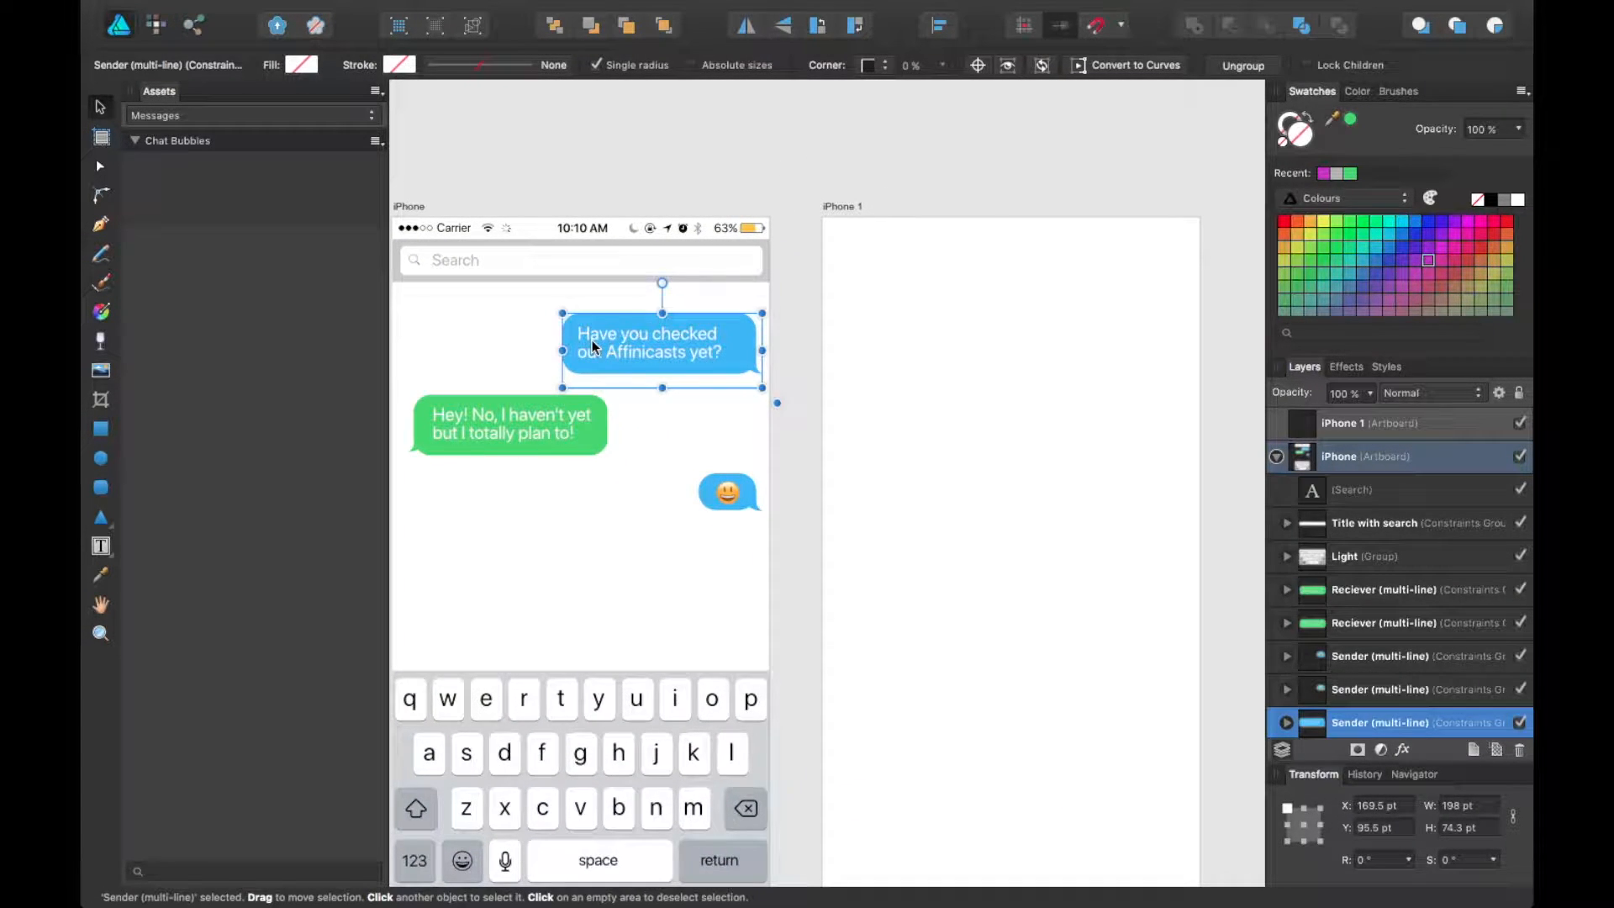
{"action": "left_click_drag", "start_coordinate": [592, 343], "coordinate": [125, 194]}
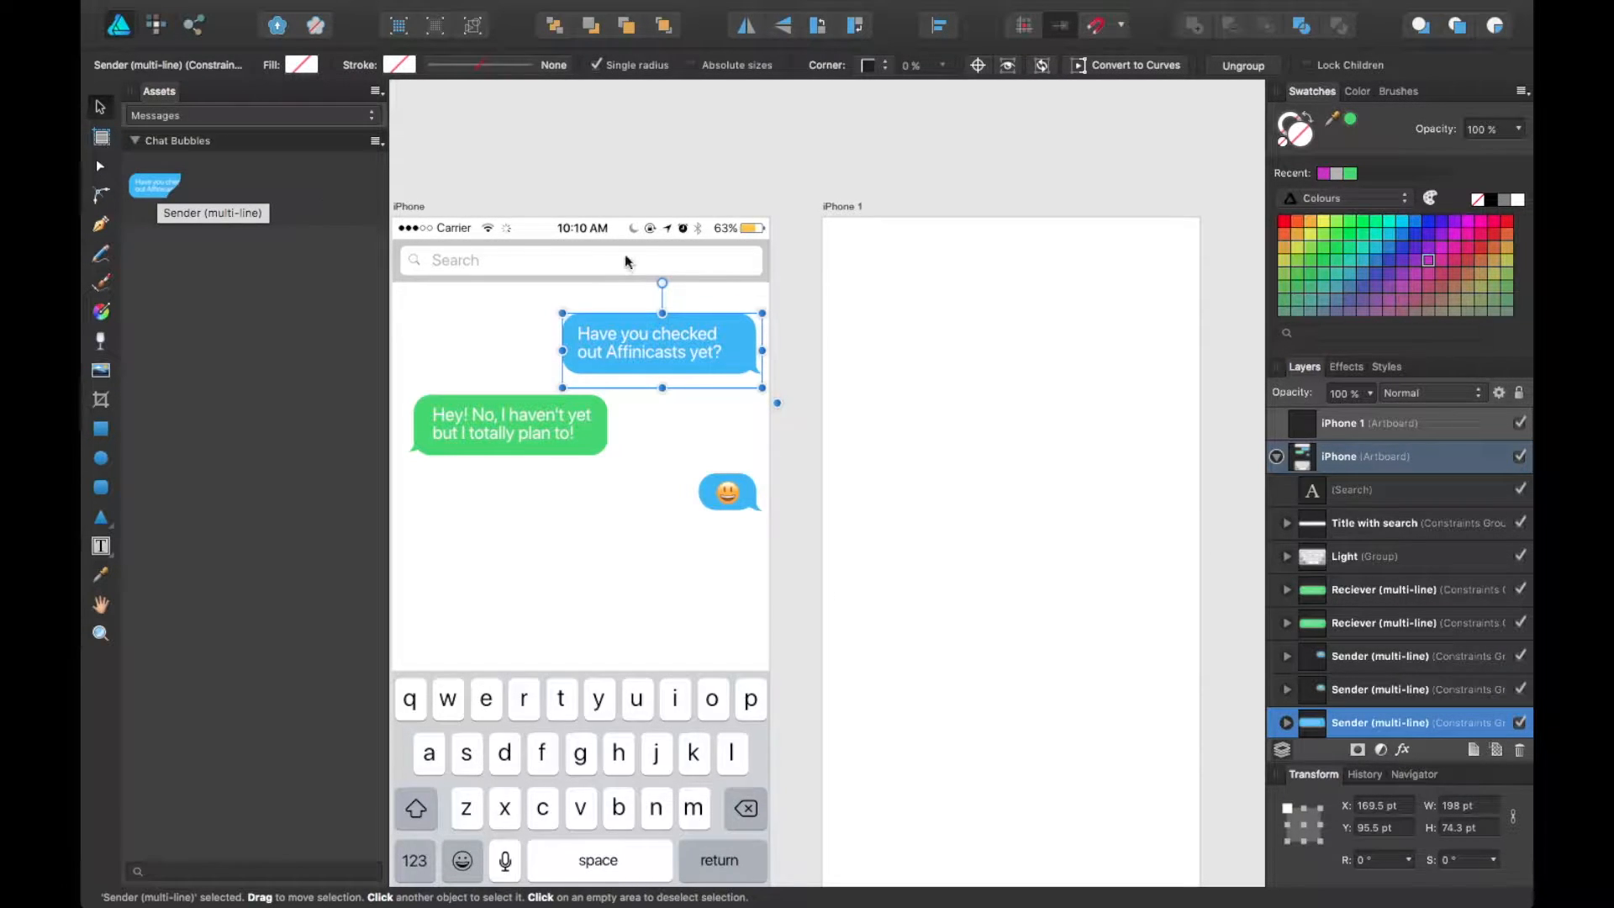
- Compare the saved chat bubble with the original blue sender bubble in the iOS 10 assets, and return to the Messages category
{"action": "left_click", "coordinate": [663, 188]}
{"action": "scroll", "coordinate": [663, 188], "scroll_direction": "left", "scroll_amount": 1}
{"action": "left_click", "coordinate": [338, 123]}
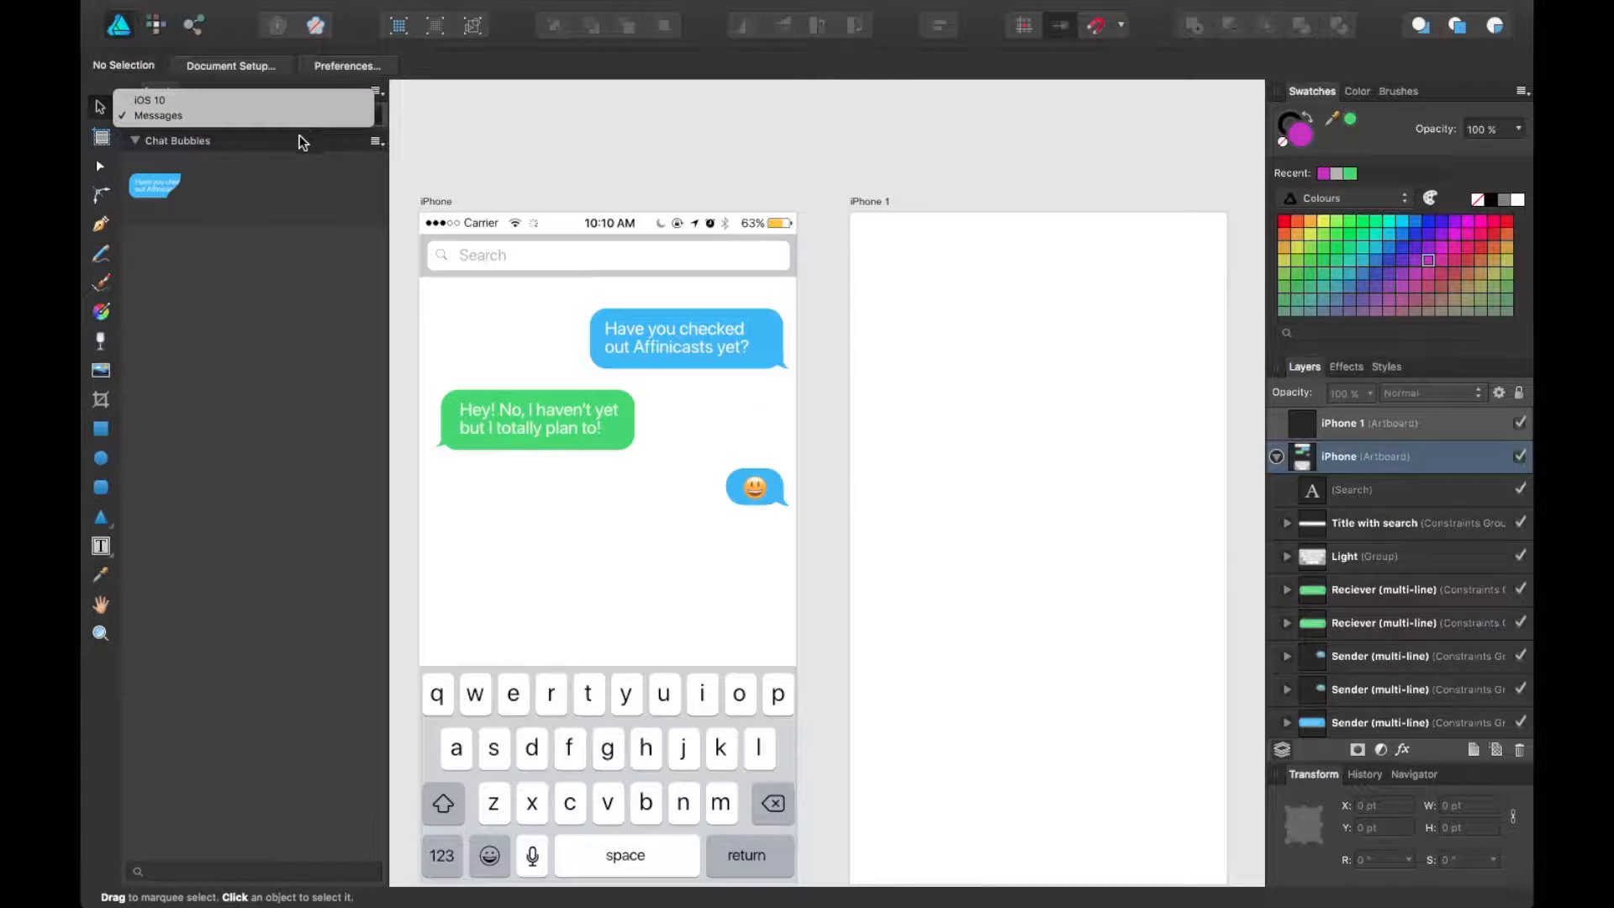
{"action": "left_click", "coordinate": [301, 99]}
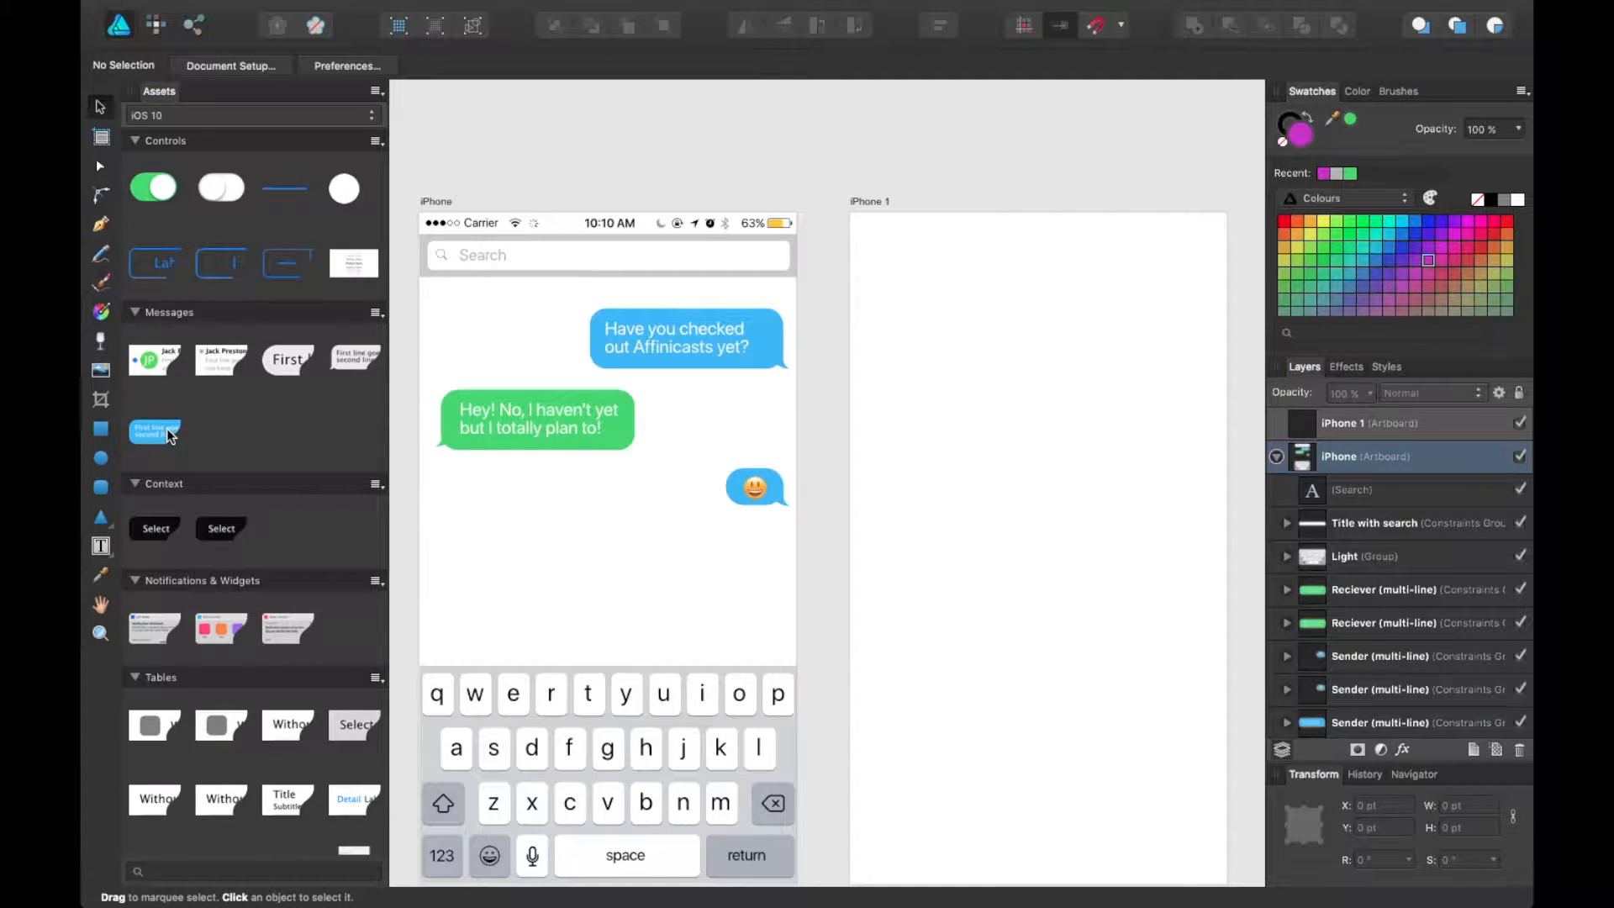
{"action": "left_click", "coordinate": [251, 127]}
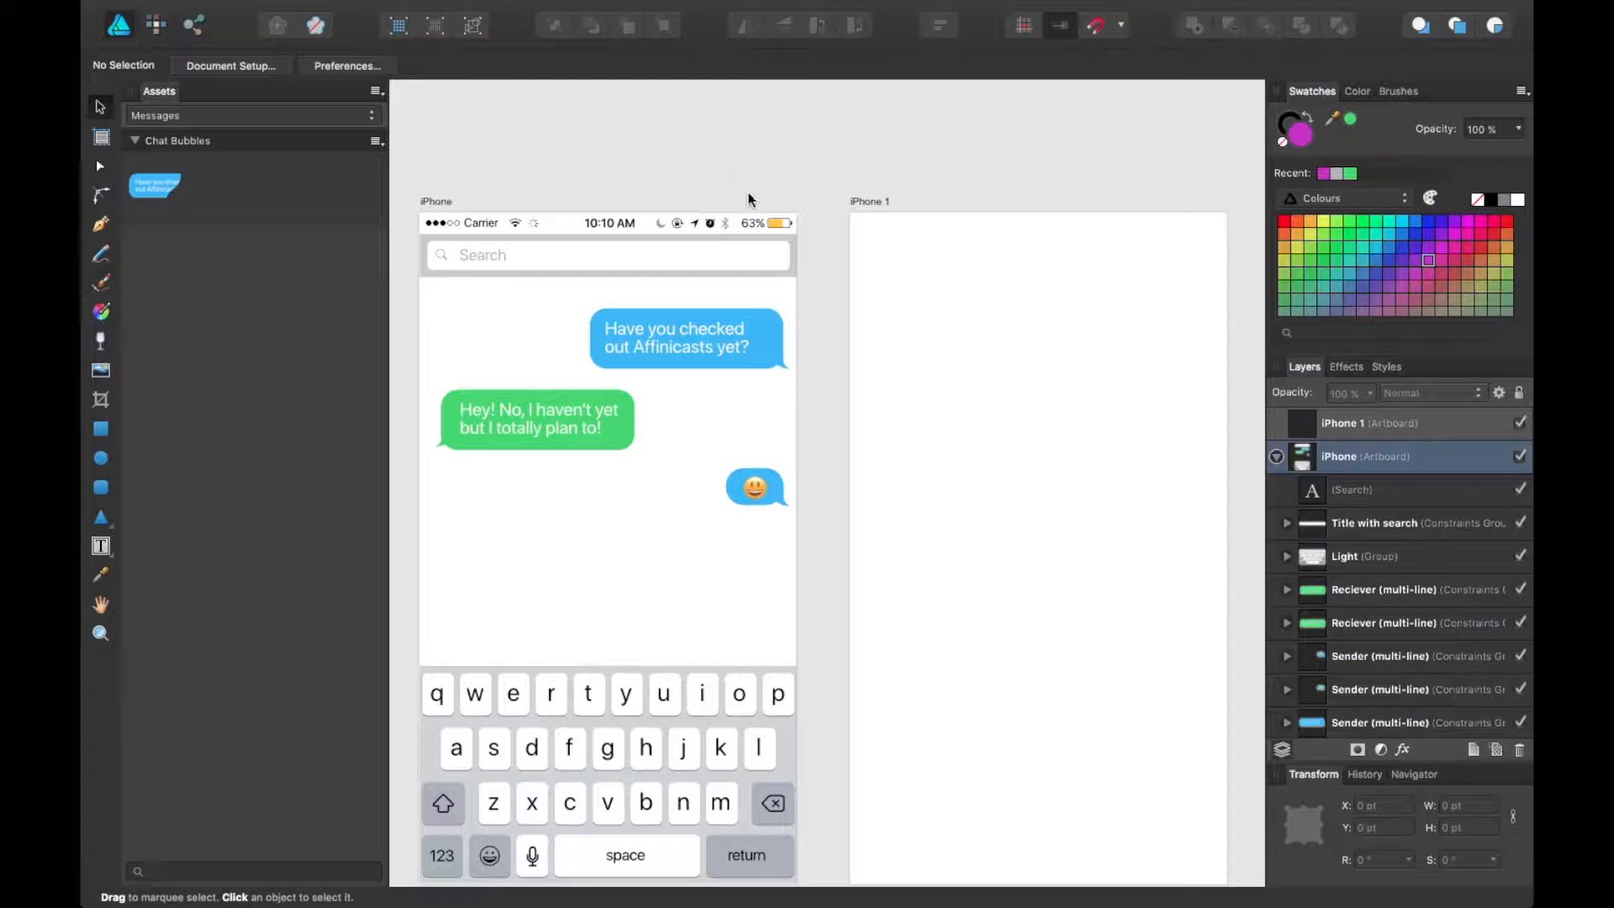
- Try placing the saved chat bubble asset on the iPhone 1 artboard, and delete the placed copy
{"action": "scroll", "coordinate": [720, 162], "scroll_direction": "down", "scroll_amount": 2}
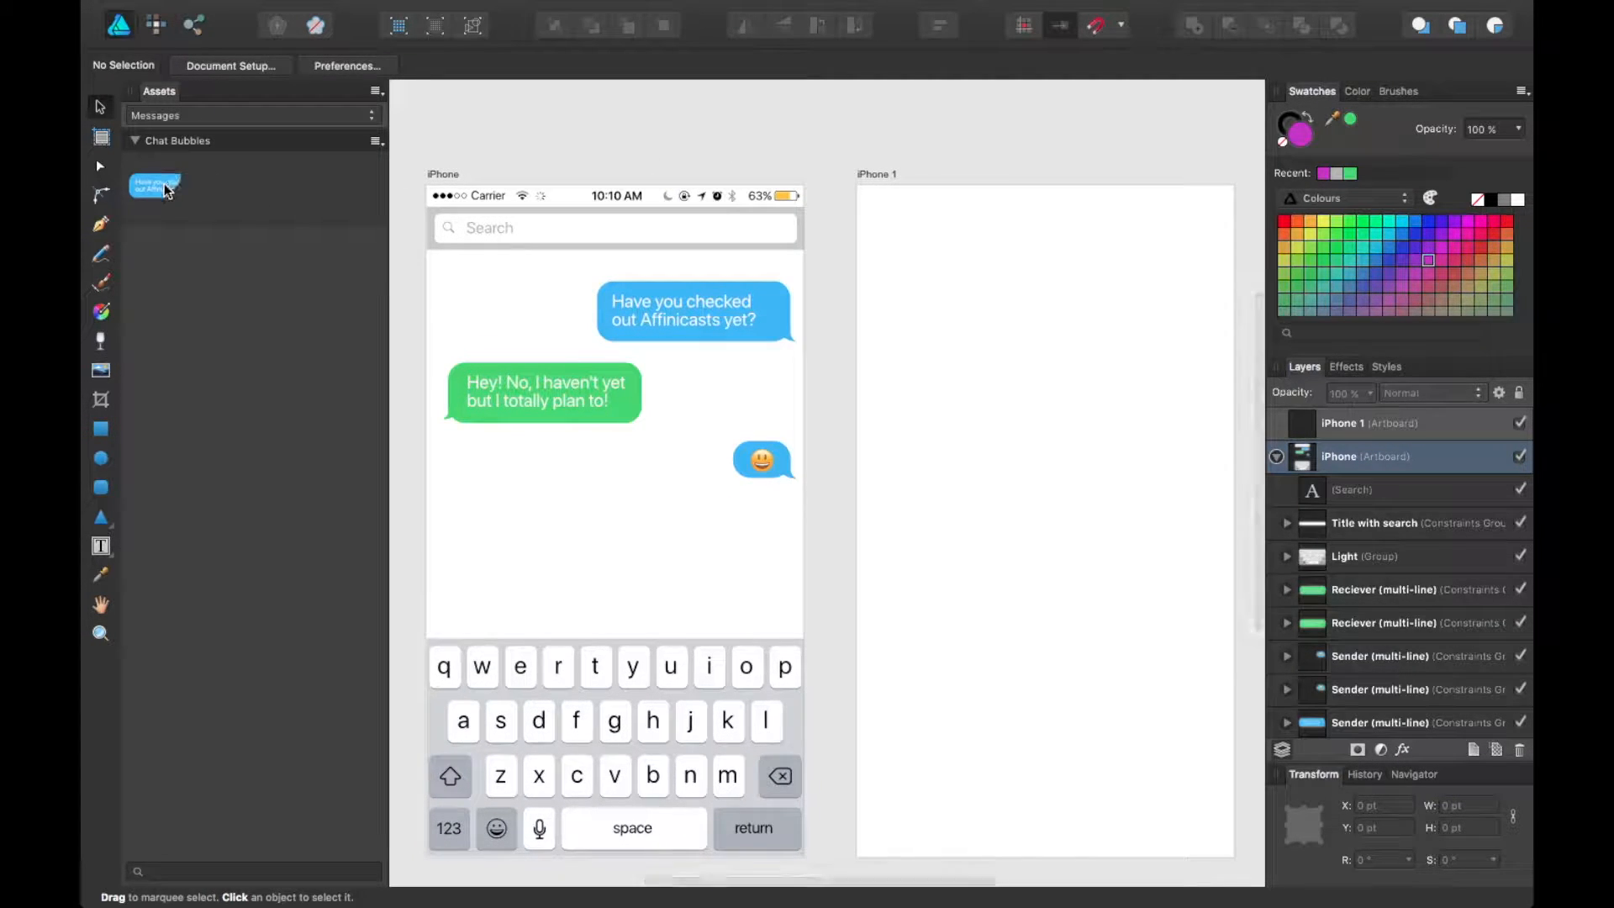
{"action": "left_click_drag", "start_coordinate": [154, 185], "coordinate": [1037, 284]}
{"action": "left_click", "coordinate": [988, 516]}
{"action": "left_click", "coordinate": [1036, 290]}
{"action": "key", "text": "Delete"}
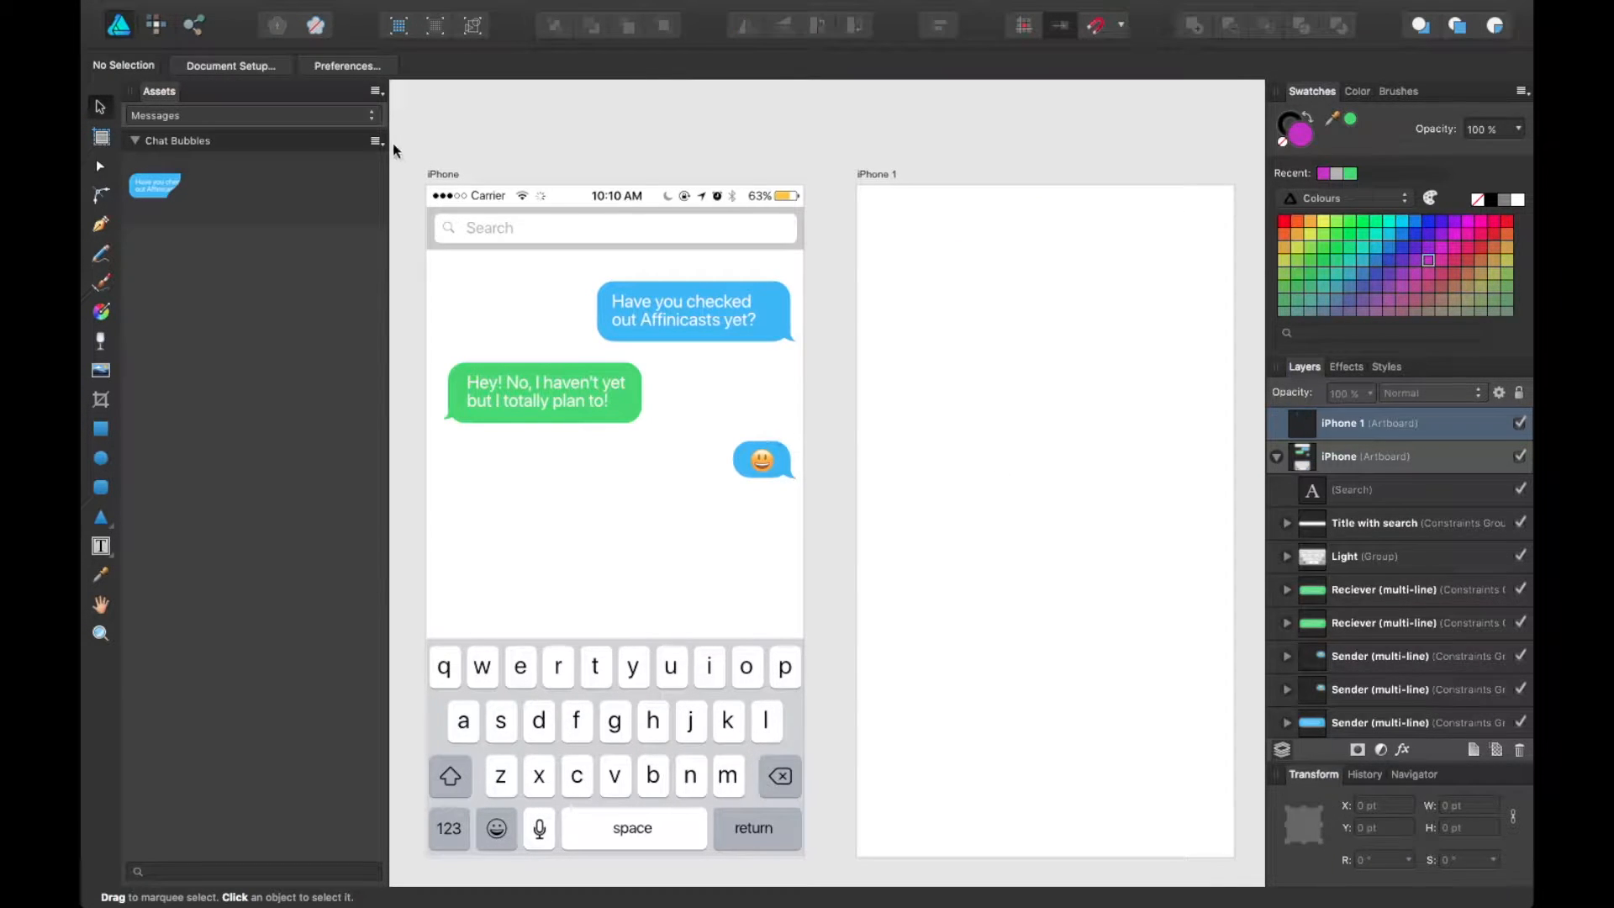
- Create a second subcategory in the Messages category and name it Emoticons
{"action": "left_click", "coordinate": [376, 91]}
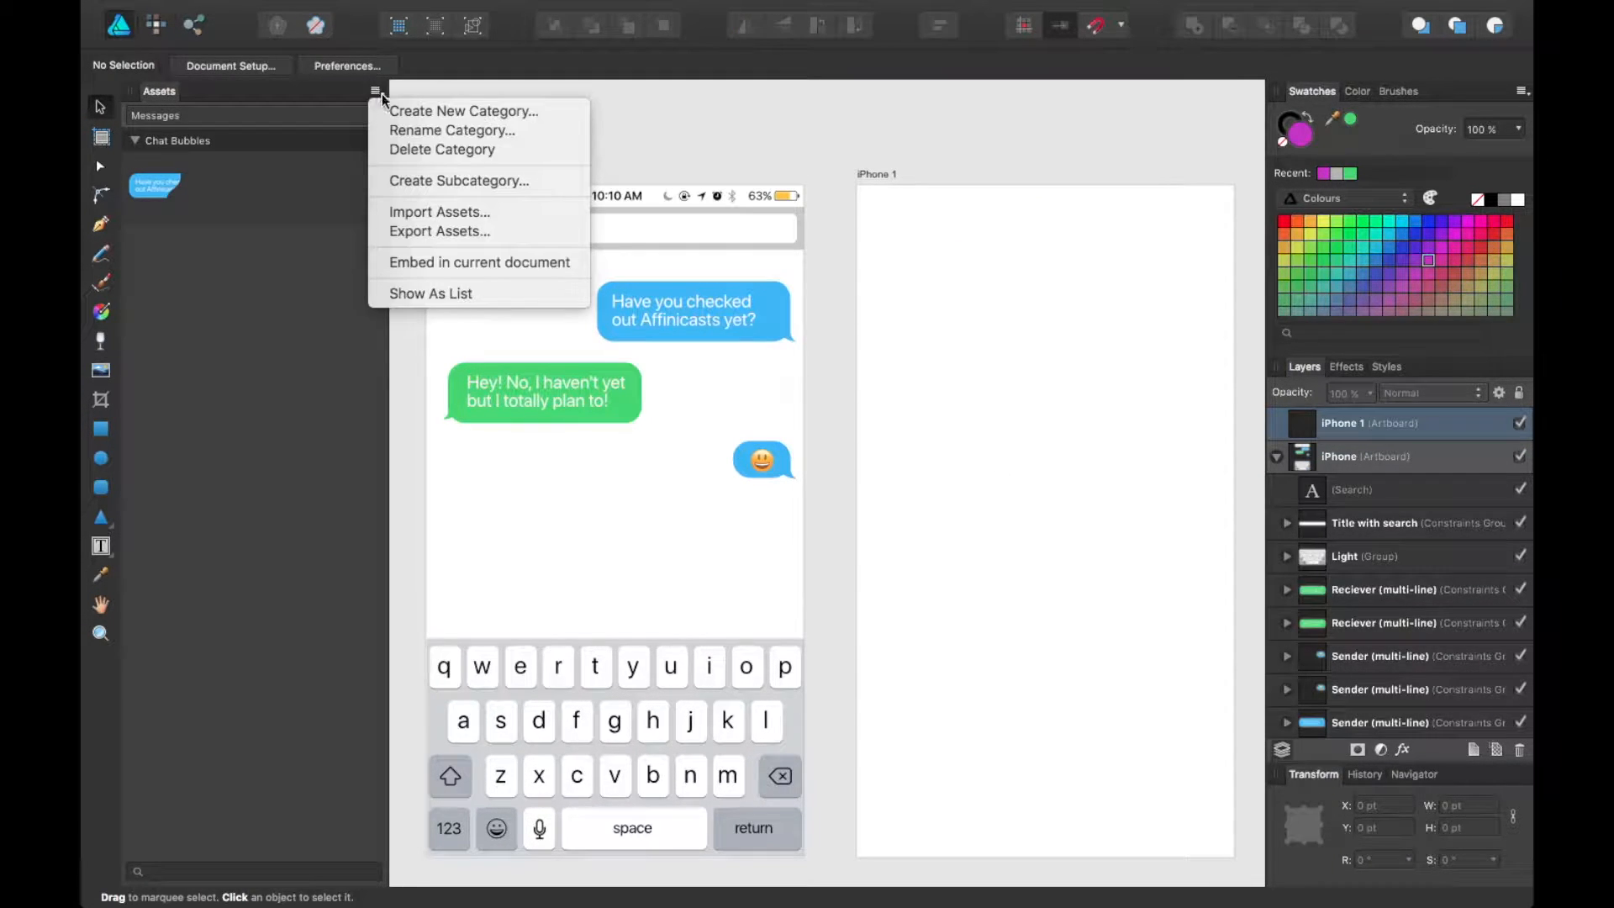
{"action": "left_click", "coordinate": [386, 176]}
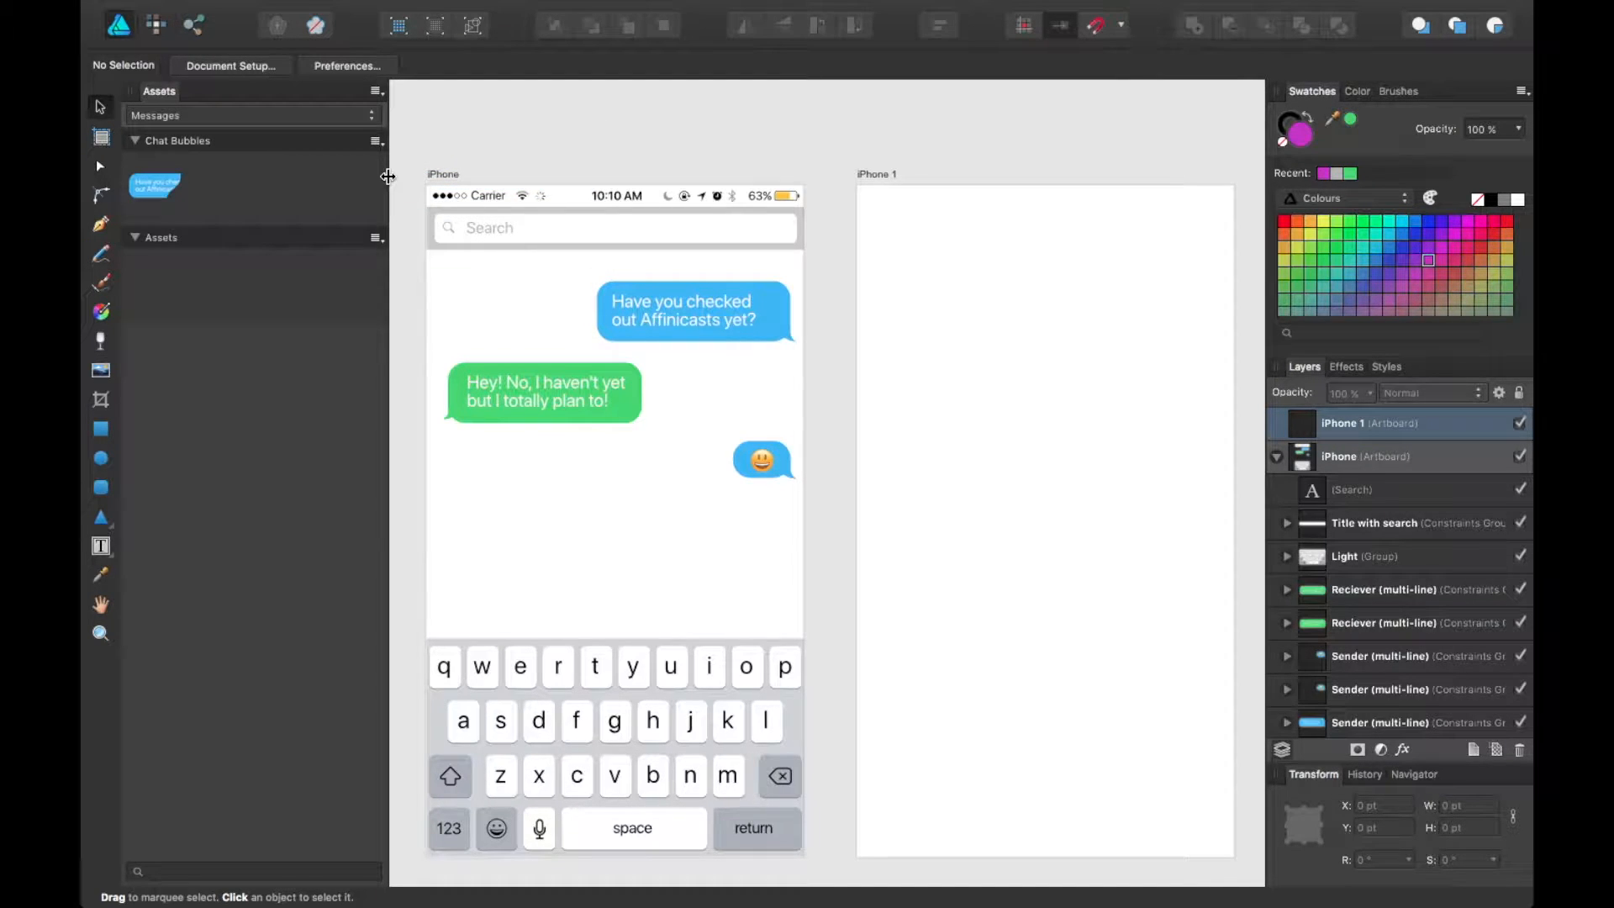
{"action": "left_click", "coordinate": [376, 239]}
{"action": "left_click", "coordinate": [381, 255]}
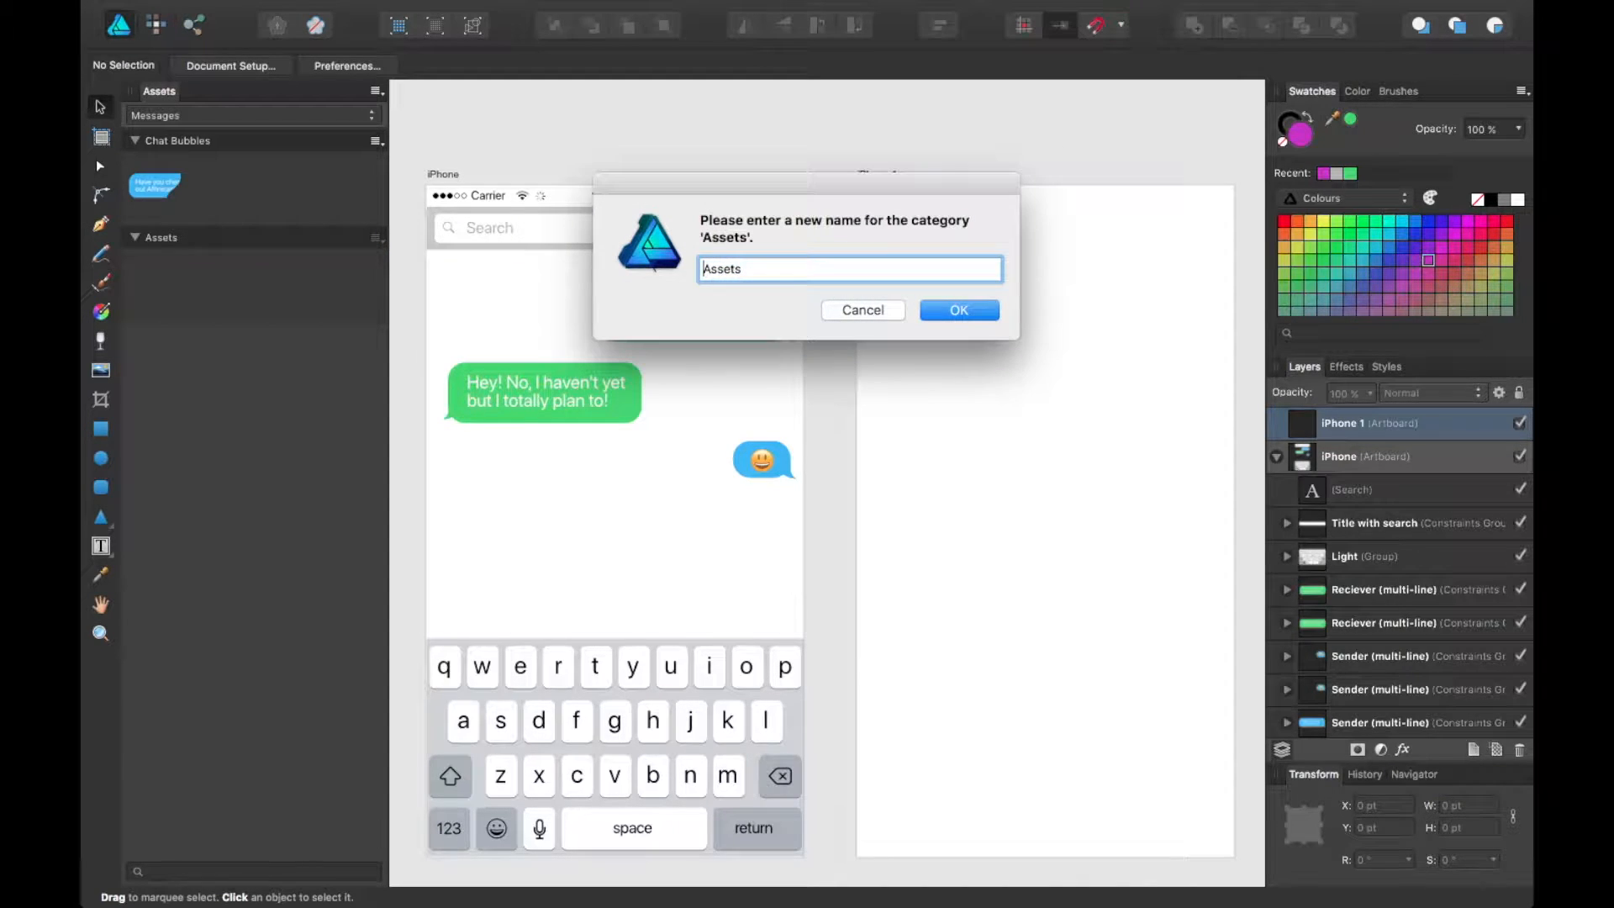
{"action": "key", "text": "super+a"}
{"action": "type", "text": "Em"}
{"action": "key", "text": "Return"}
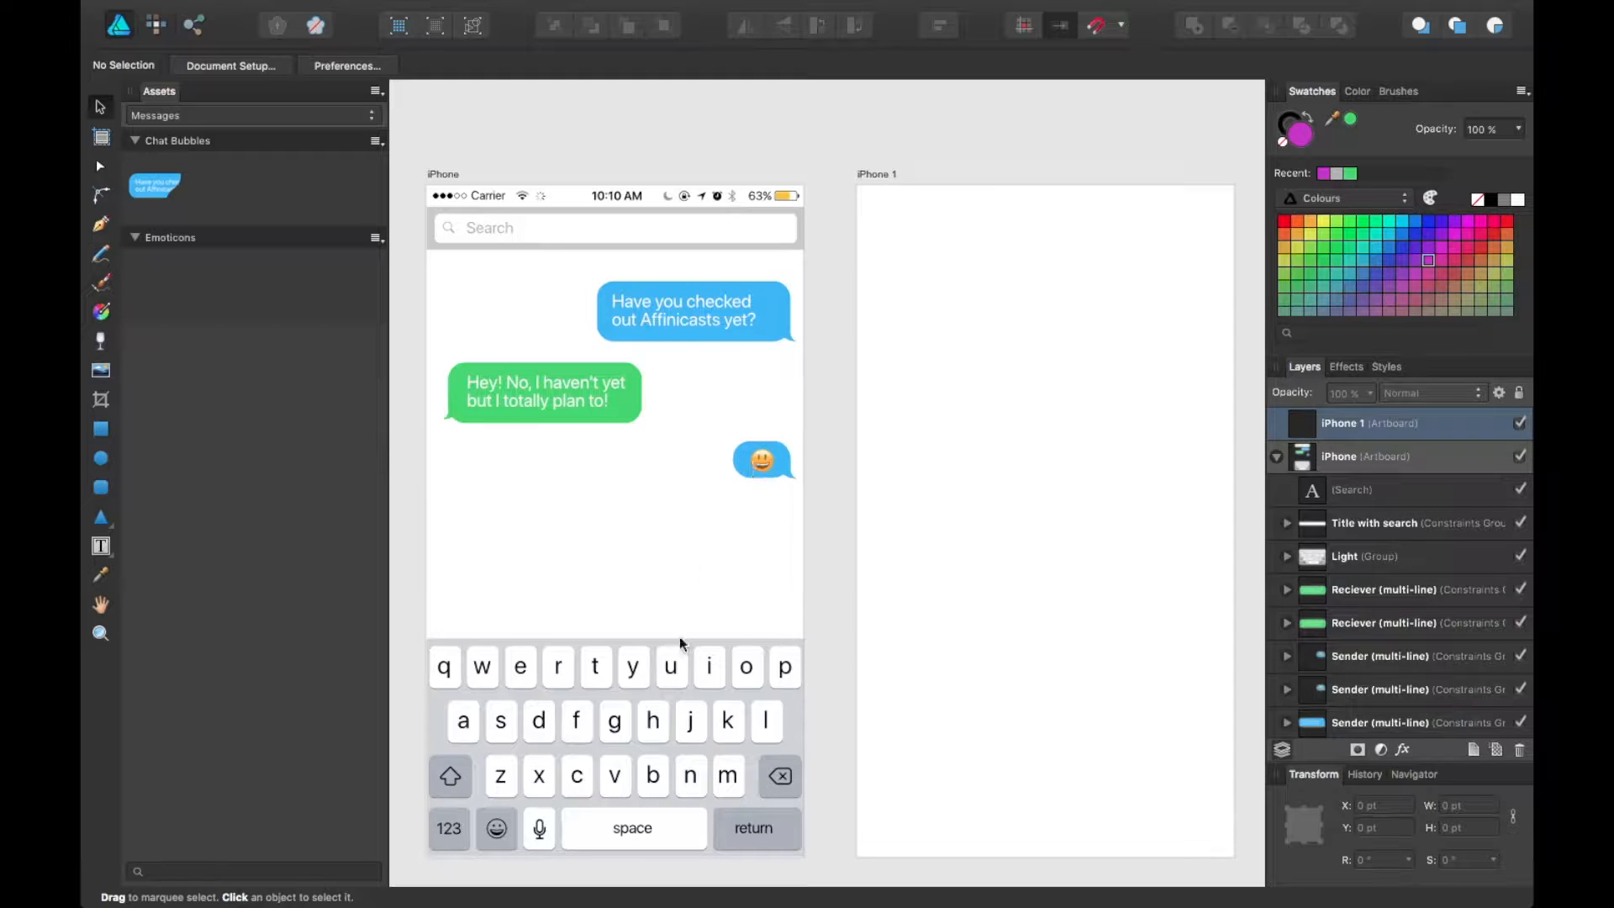
- Switch to Finder, unzip Vector-Emoji-1.0.zip from Downloads, and open Vector Emoji [1.0].psd in Affinity Designer
{"action": "mouse_move", "coordinate": [637, 905]}
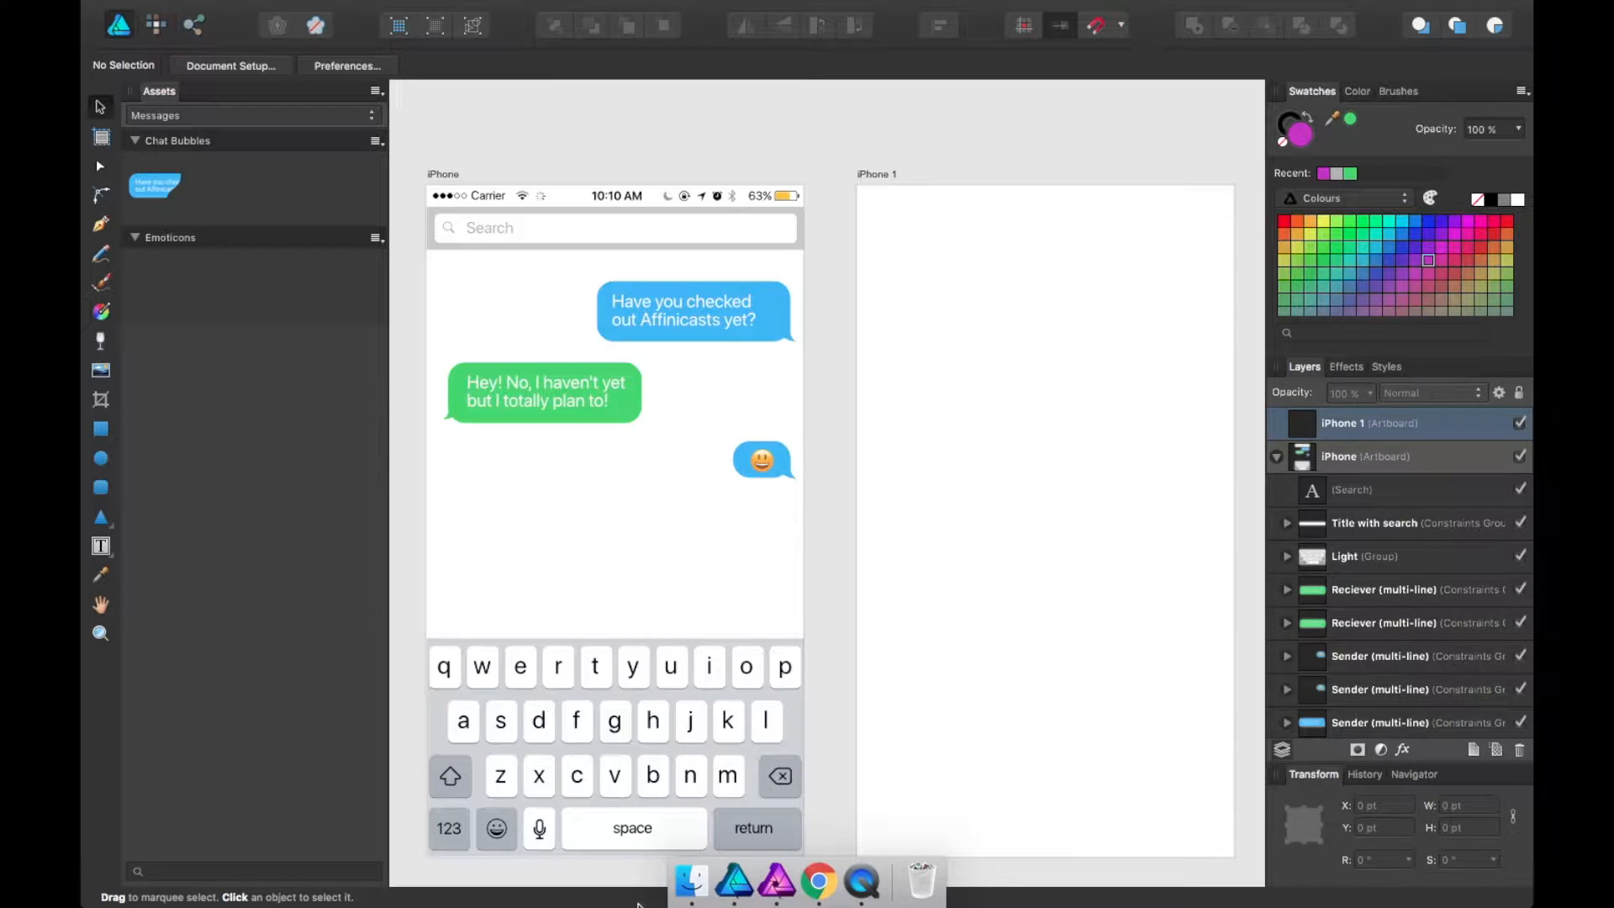
{"action": "left_click", "coordinate": [691, 880]}
{"action": "left_click", "coordinate": [560, 541]}
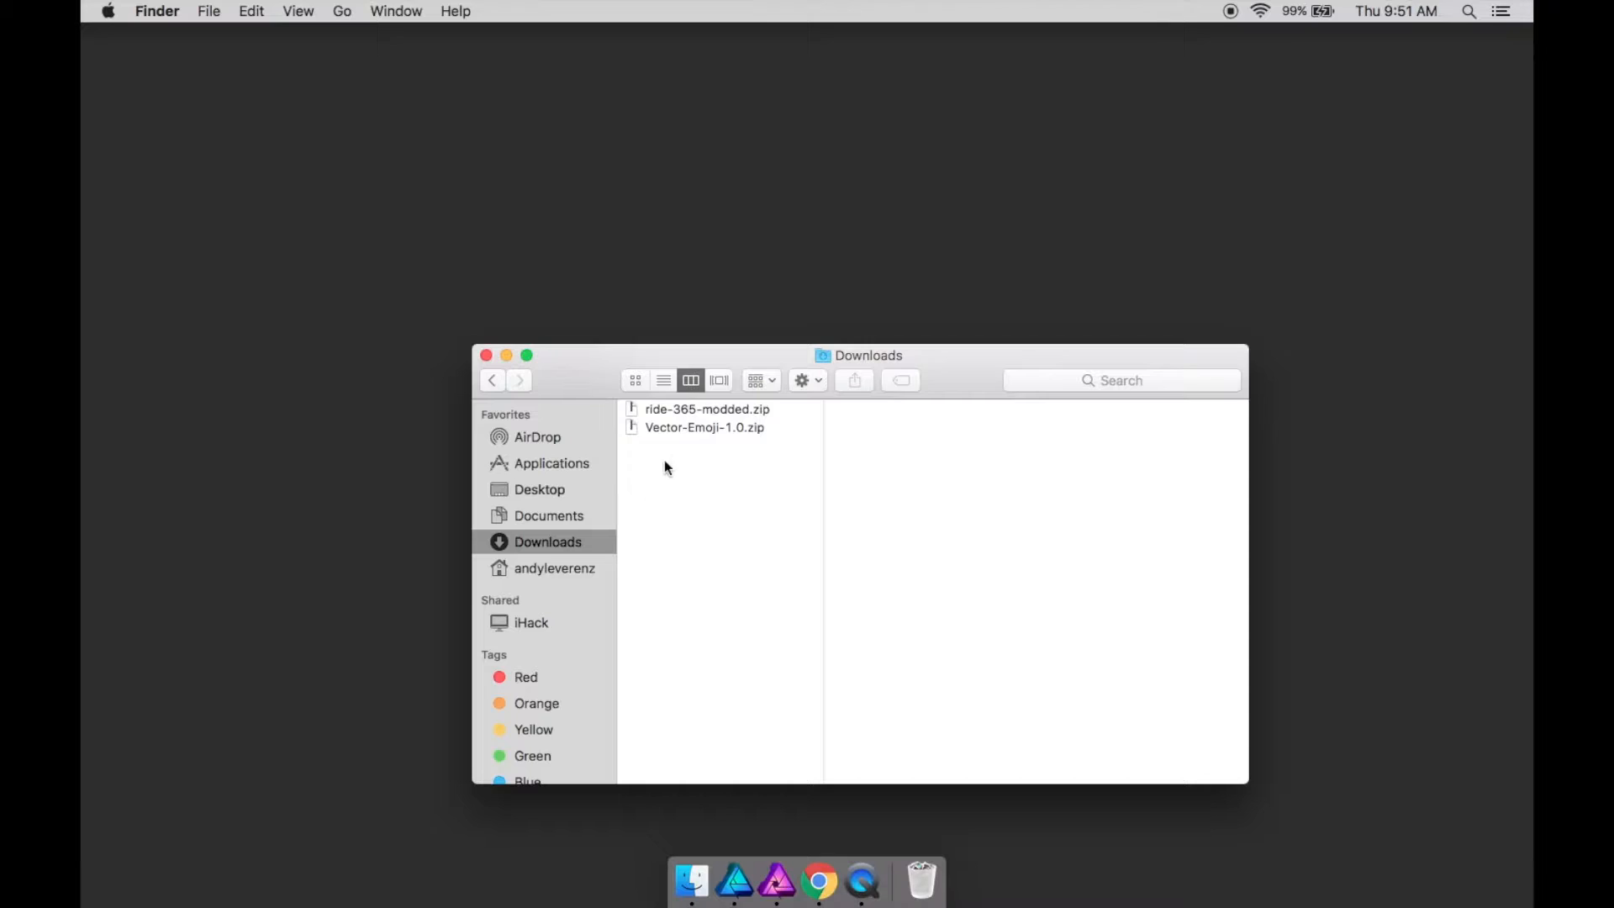
{"action": "double_click", "coordinate": [696, 431]}
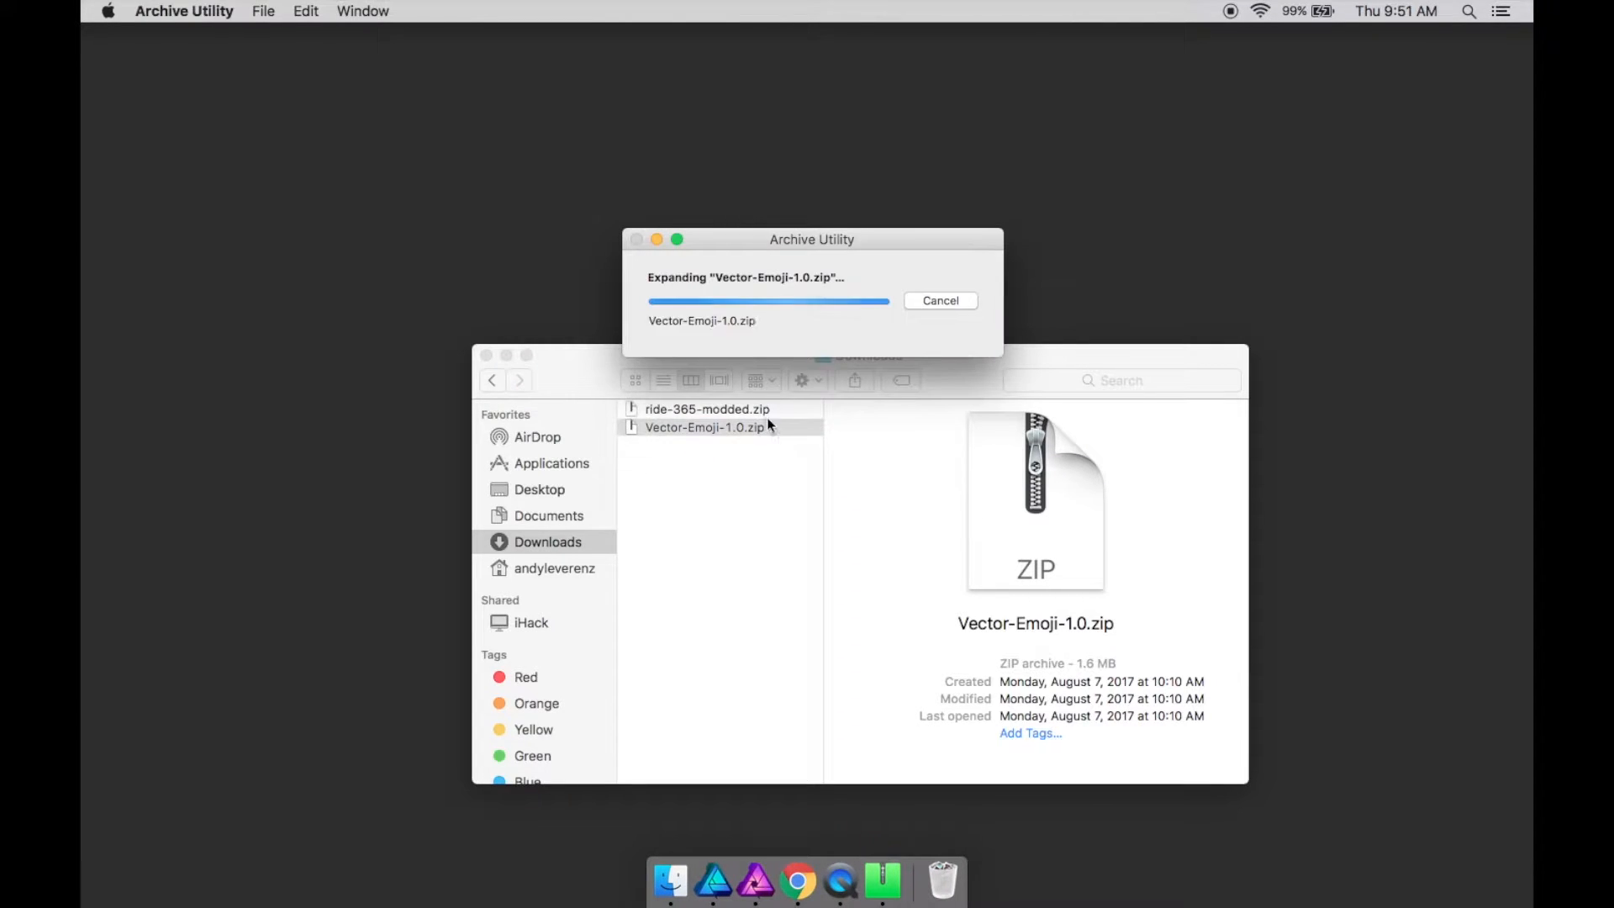
{"action": "left_click", "coordinate": [866, 409]}
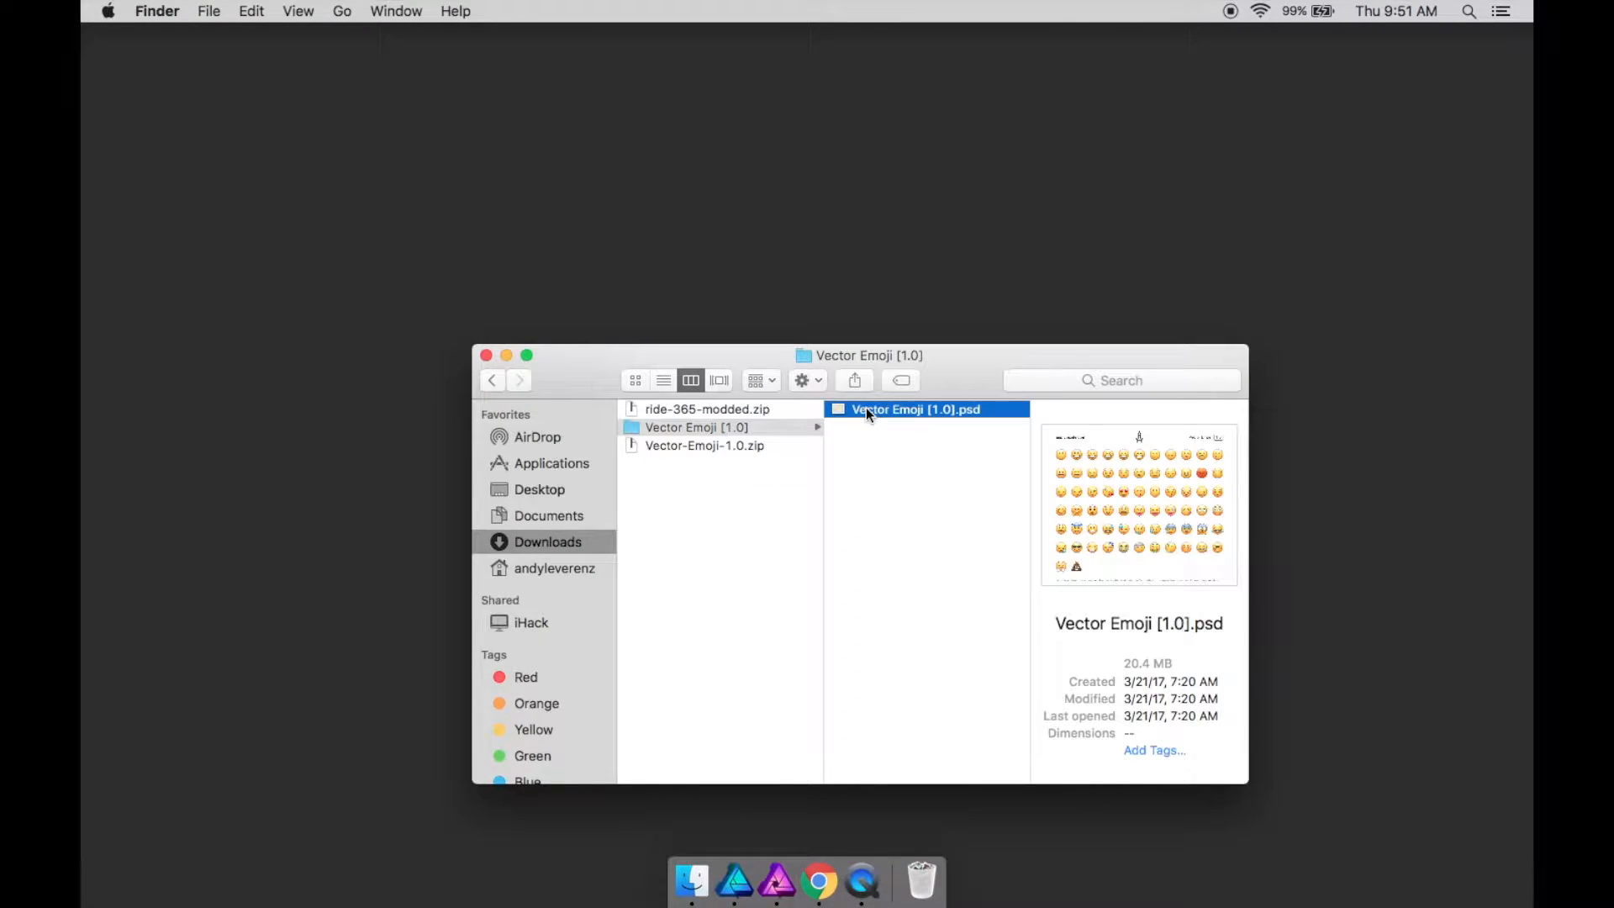
{"action": "left_click_drag", "start_coordinate": [884, 411], "coordinate": [736, 889]}
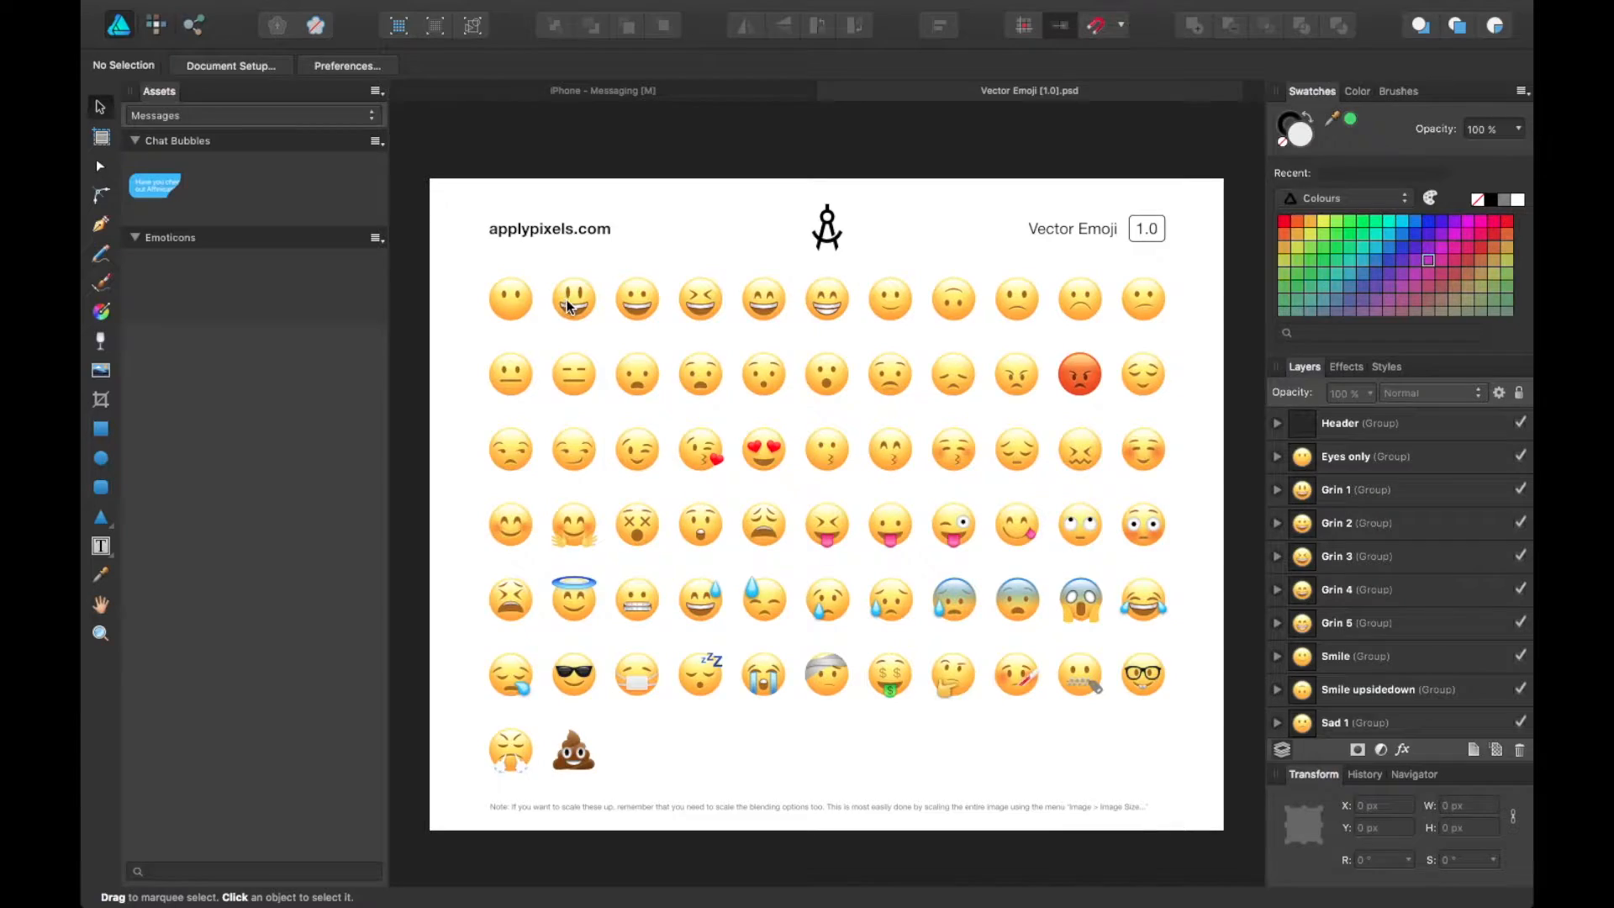
- Copy the Heart Eyes emoji from the Vector Emoji document onto the iPhone 1 artboard and save it as an asset in Emoticons
{"action": "left_click", "coordinate": [571, 301]}
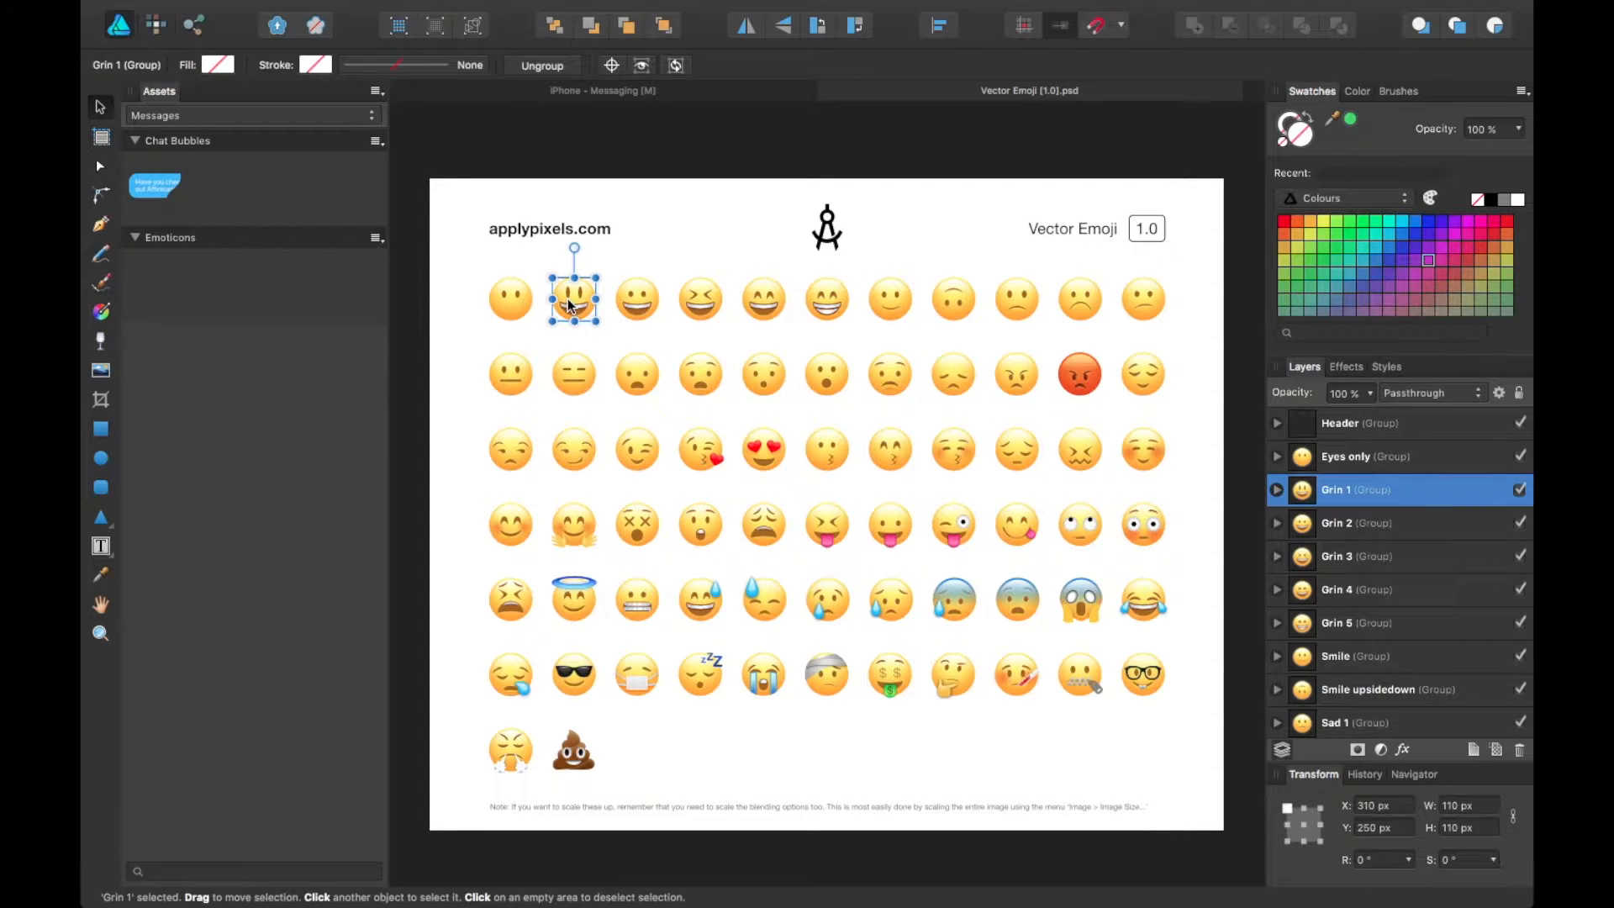
{"action": "left_click", "coordinate": [762, 453]}
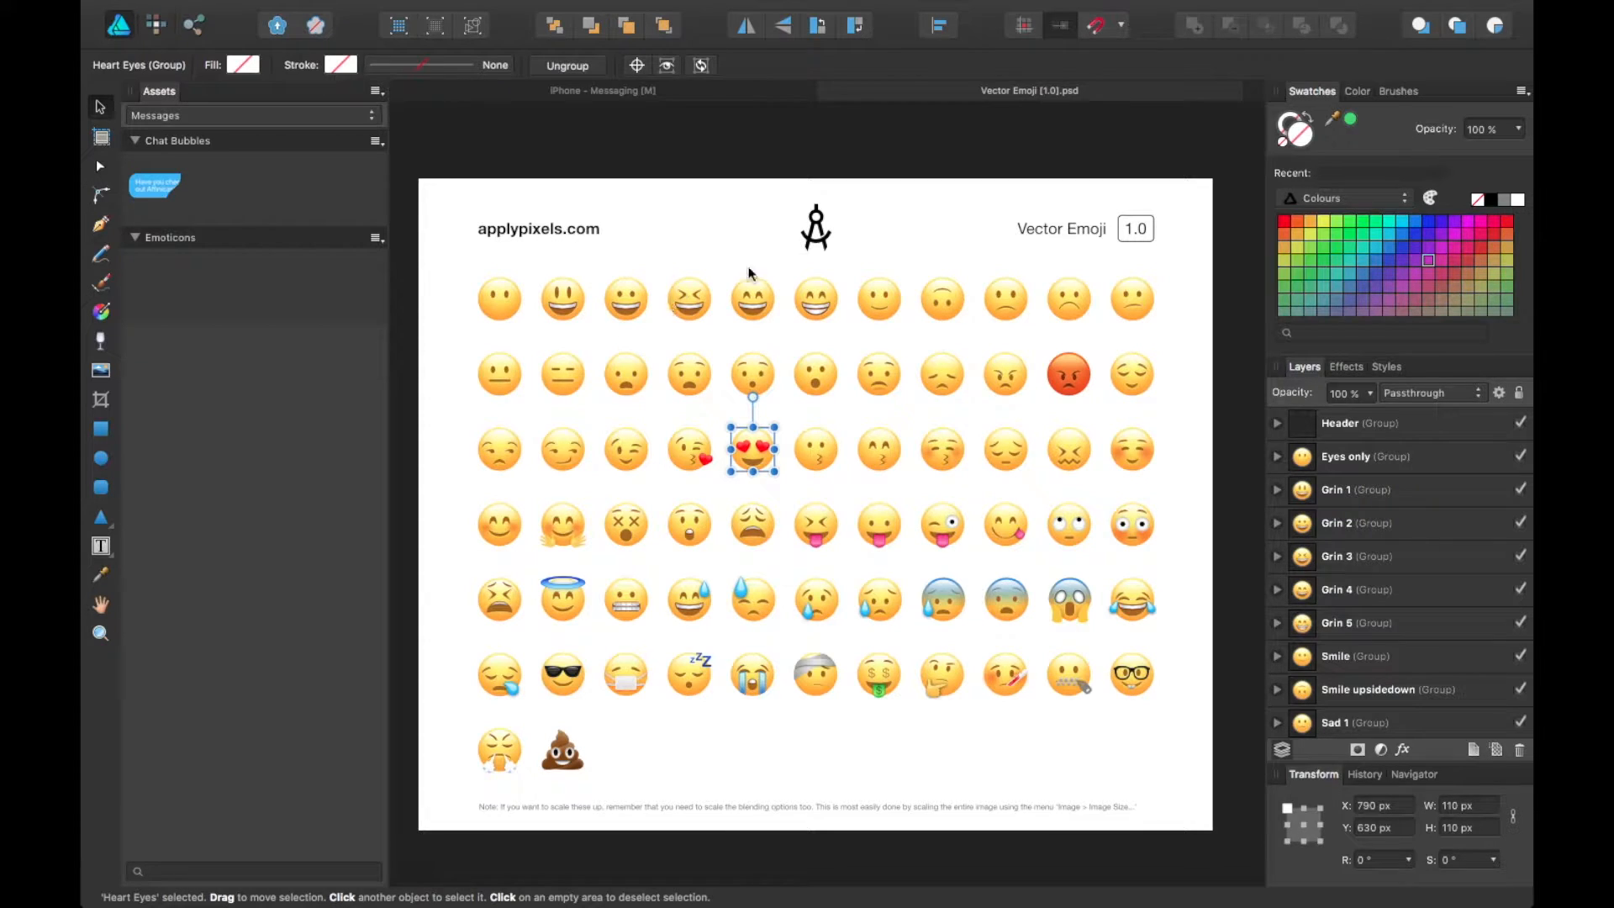
{"action": "left_click", "coordinate": [694, 94]}
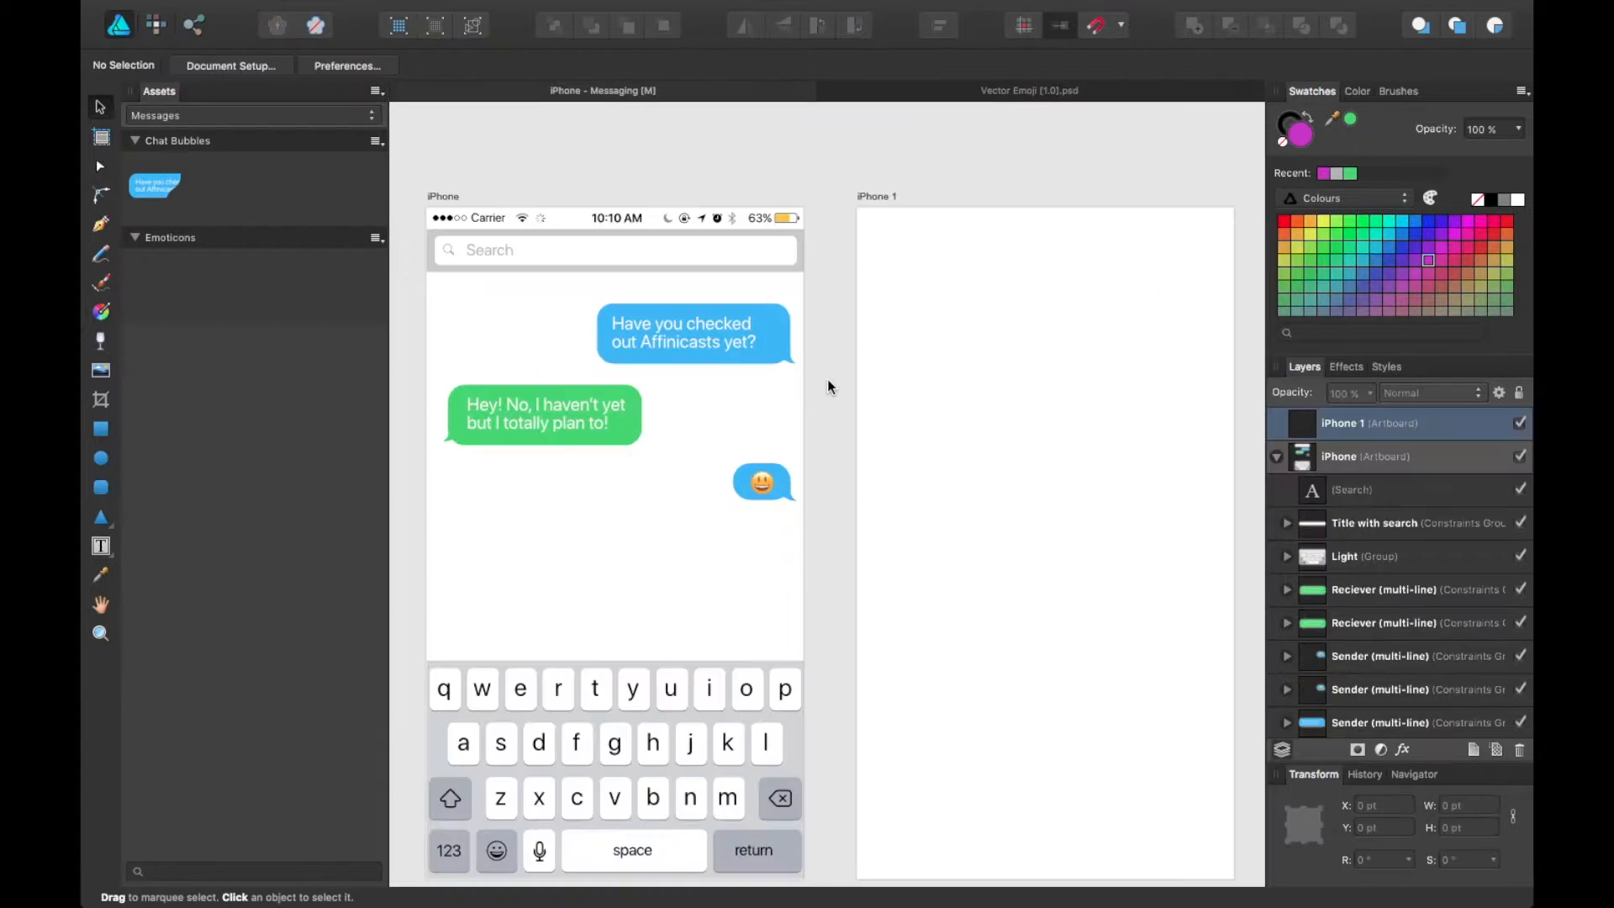
{"action": "key", "text": "ctrl+v"}
{"action": "left_click_drag", "start_coordinate": [858, 542], "coordinate": [935, 294]}
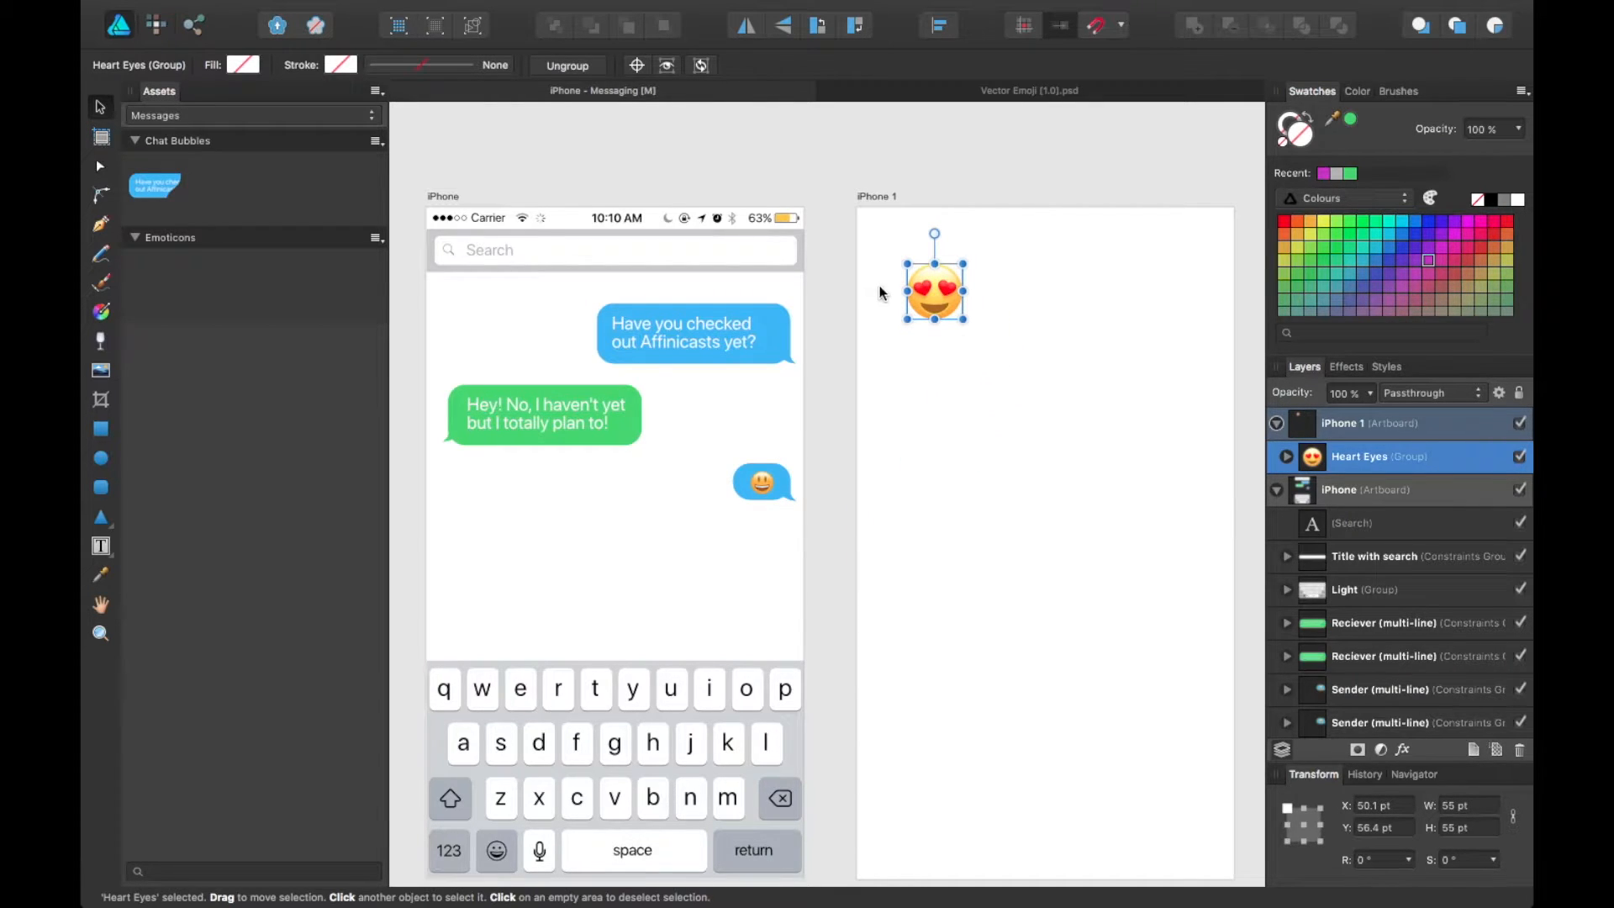
{"action": "left_click_drag", "start_coordinate": [939, 307], "coordinate": [236, 277]}
- Copy the Grin 5 emoji from the Vector Emoji document below Heart Eyes on the iPhone 1 artboard and add it to the Emoticons assets
{"action": "left_click", "coordinate": [913, 92]}
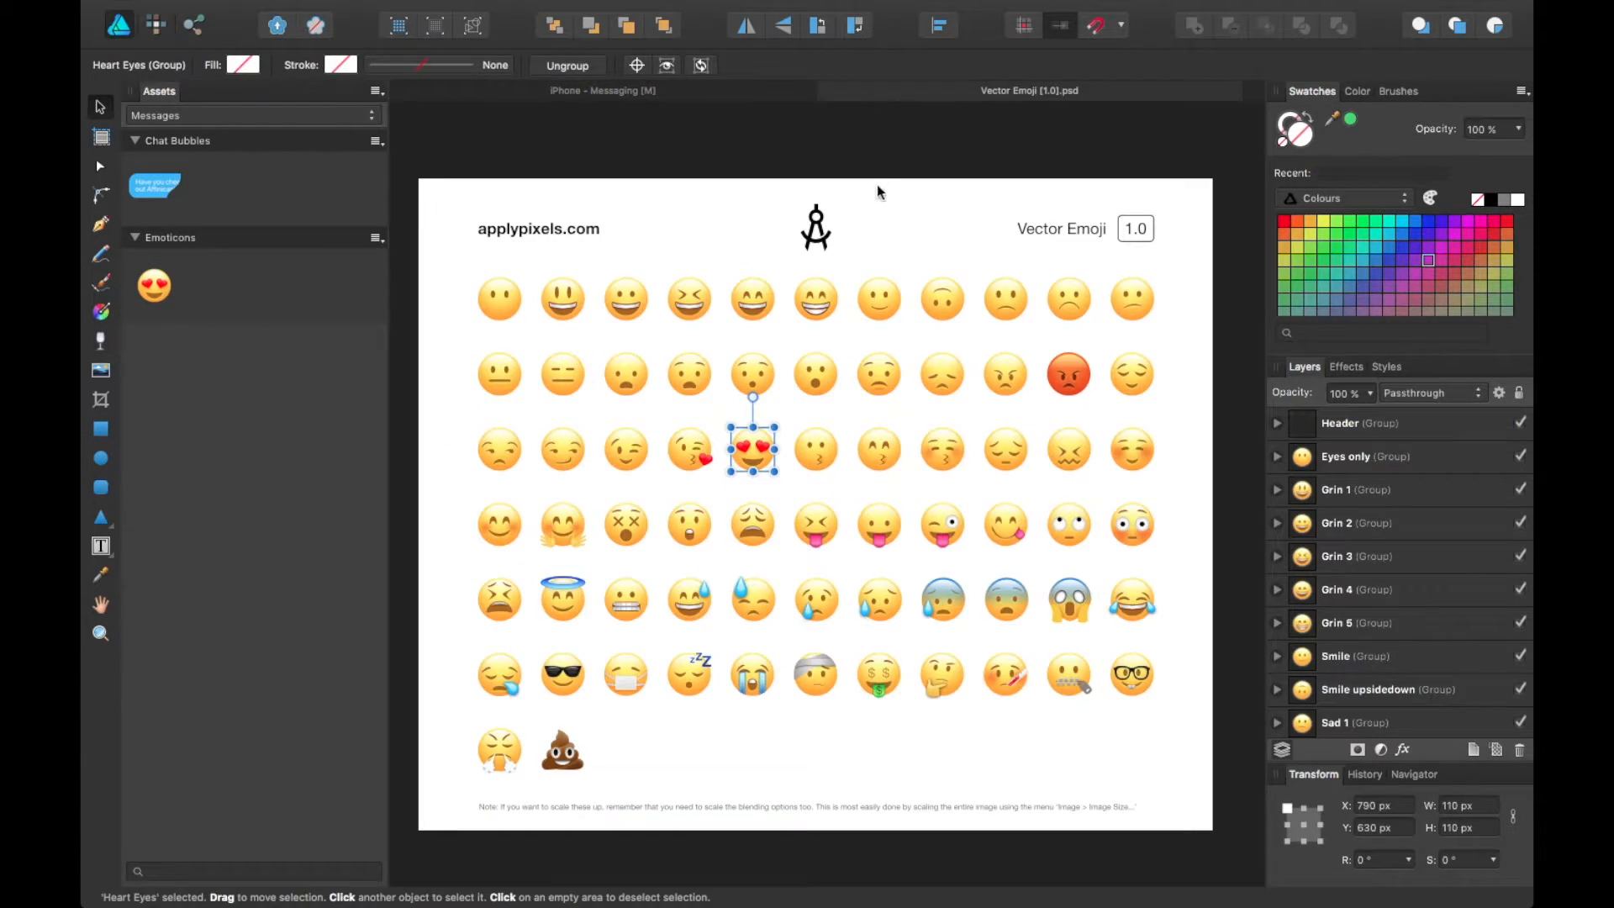
{"action": "left_click", "coordinate": [815, 290]}
{"action": "left_click_drag", "start_coordinate": [759, 227], "coordinate": [274, 269]}
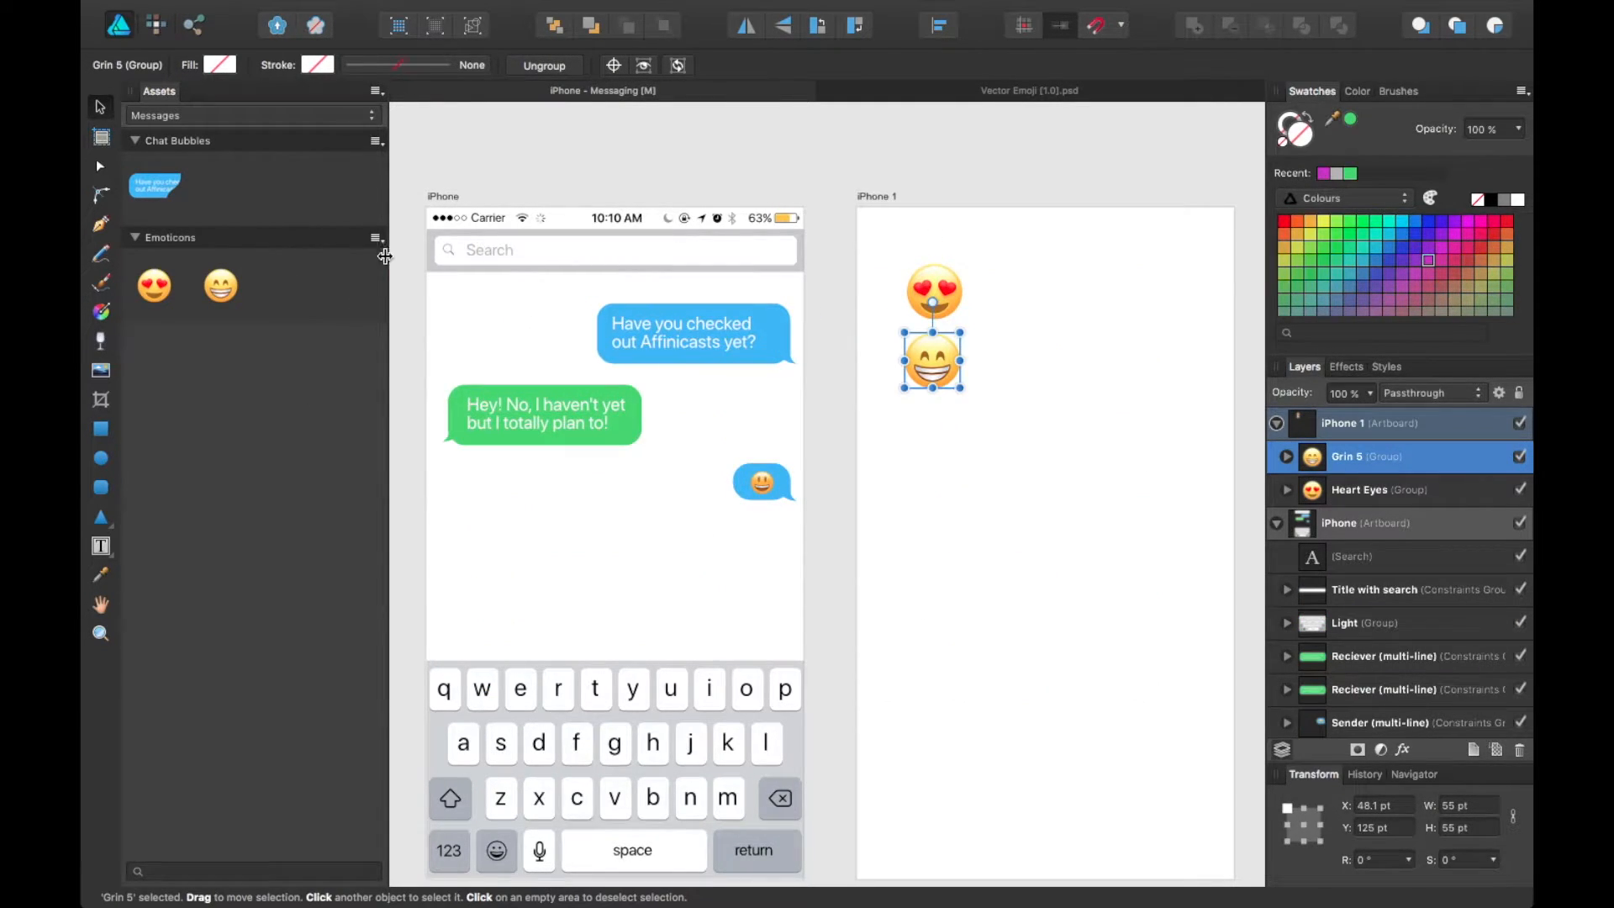
{"action": "left_click", "coordinate": [380, 239]}
{"action": "left_click", "coordinate": [381, 192]}
{"action": "left_click", "coordinate": [380, 94]}
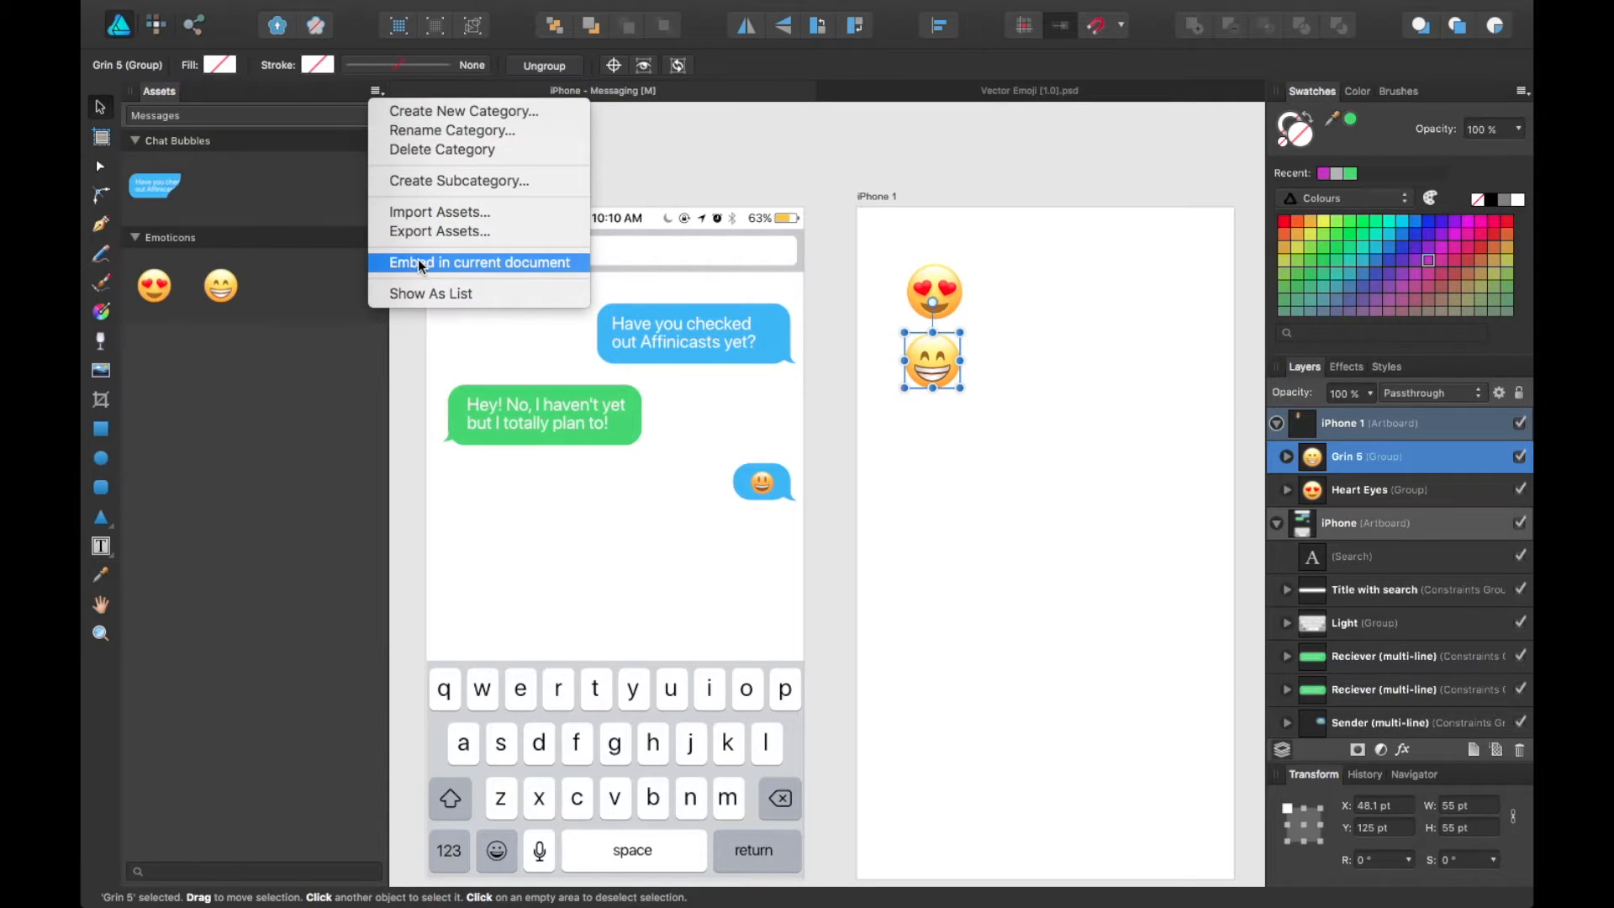
{"action": "left_click", "coordinate": [310, 435]}
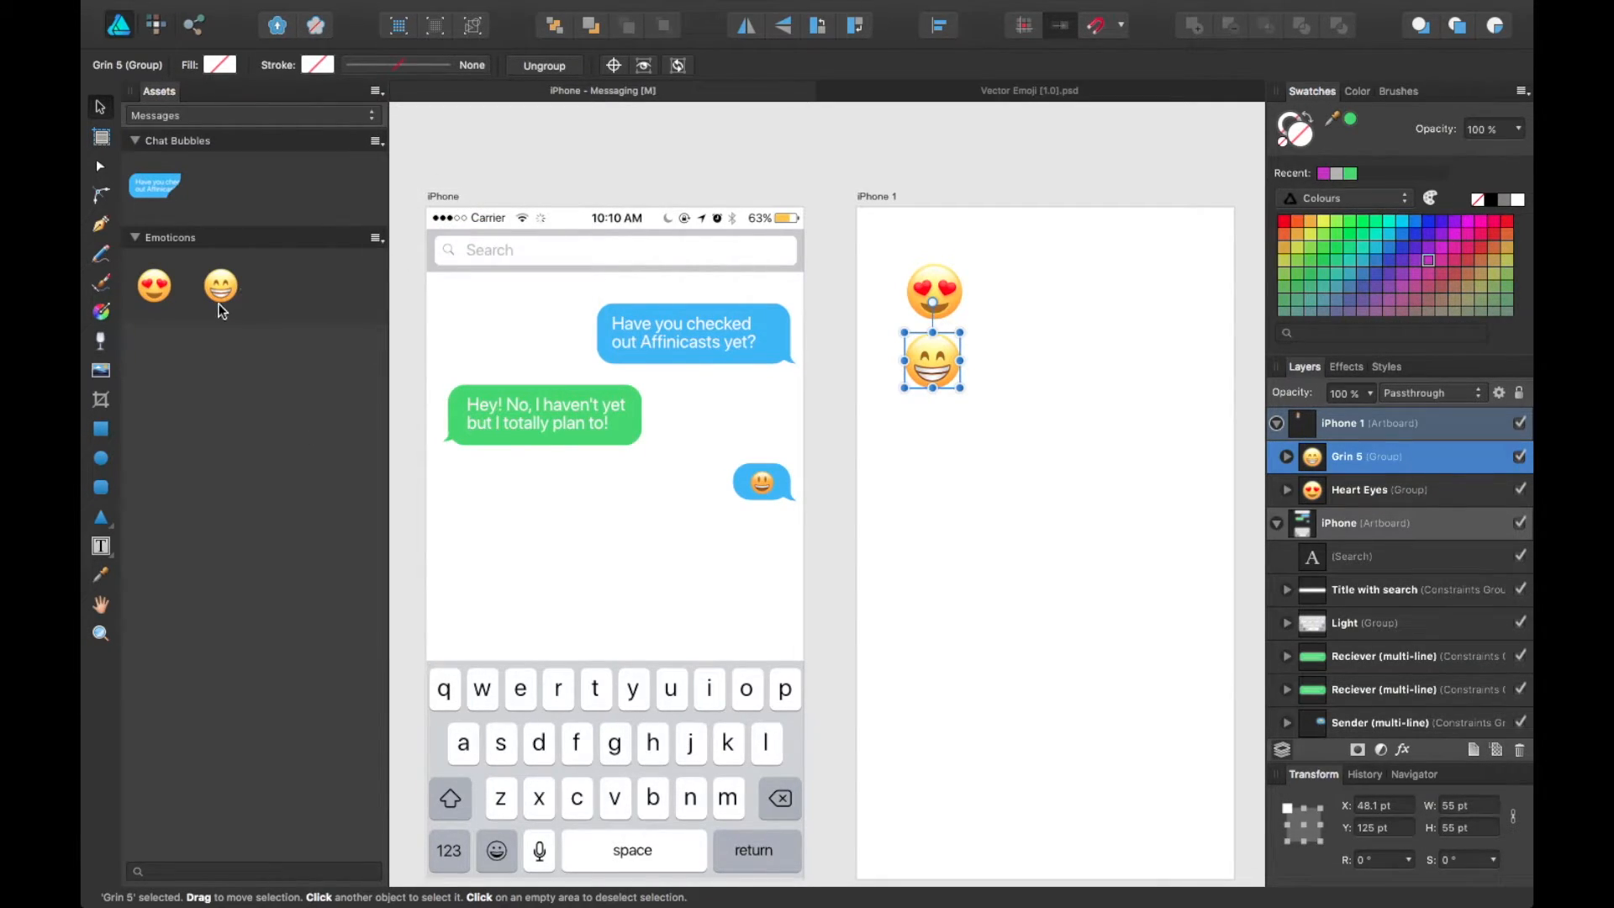
{"action": "left_click", "coordinate": [276, 120]}
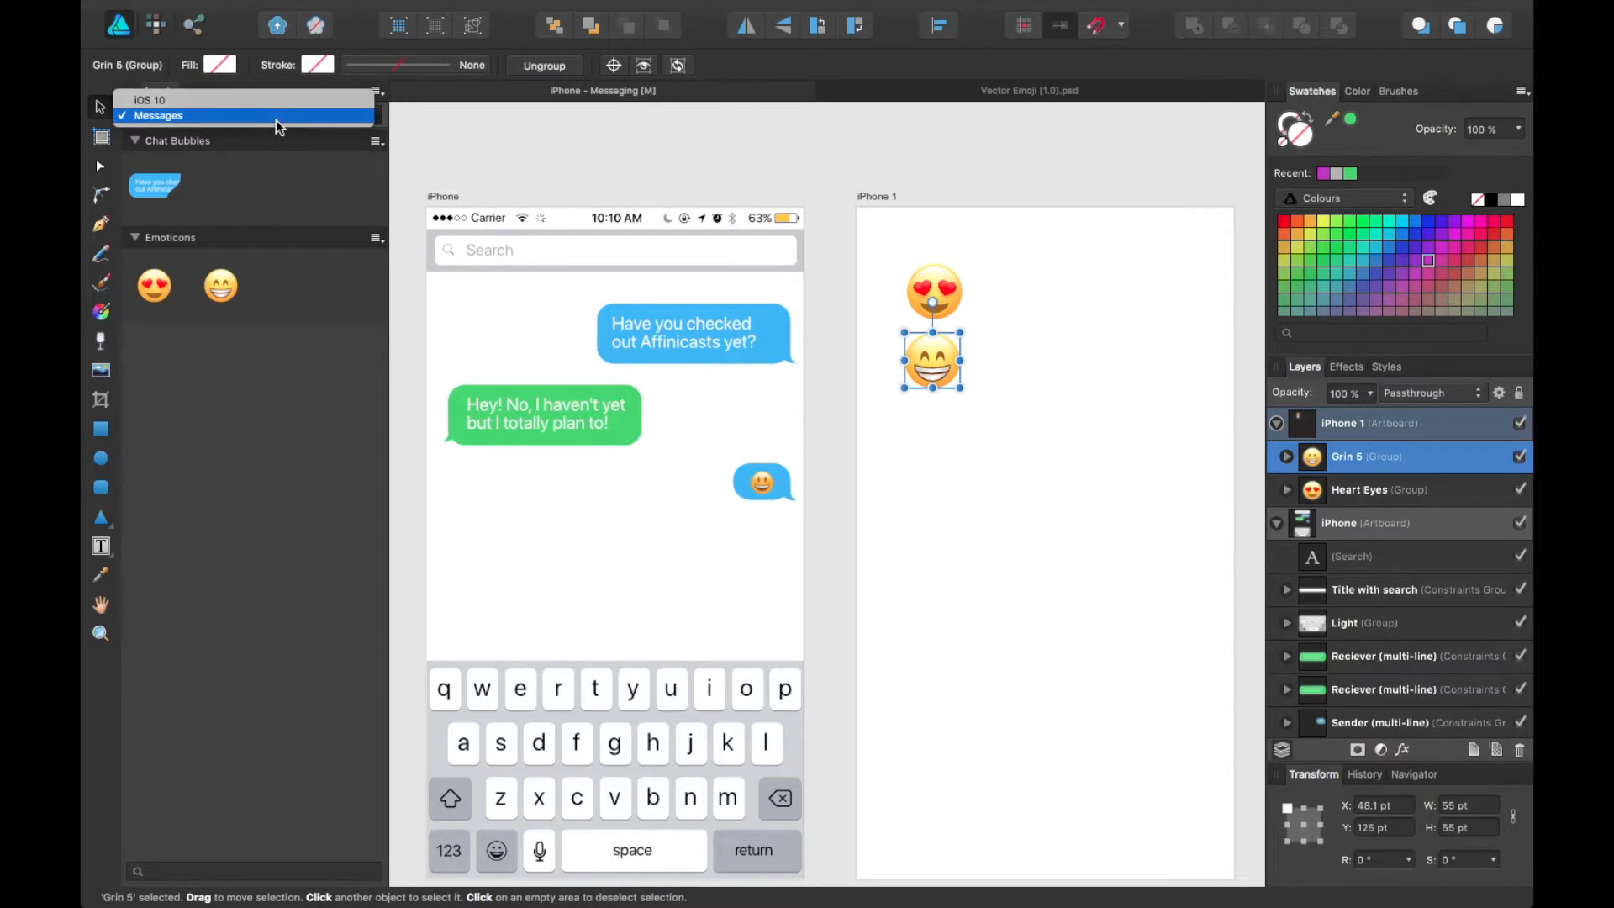
{"action": "left_click", "coordinate": [278, 209]}
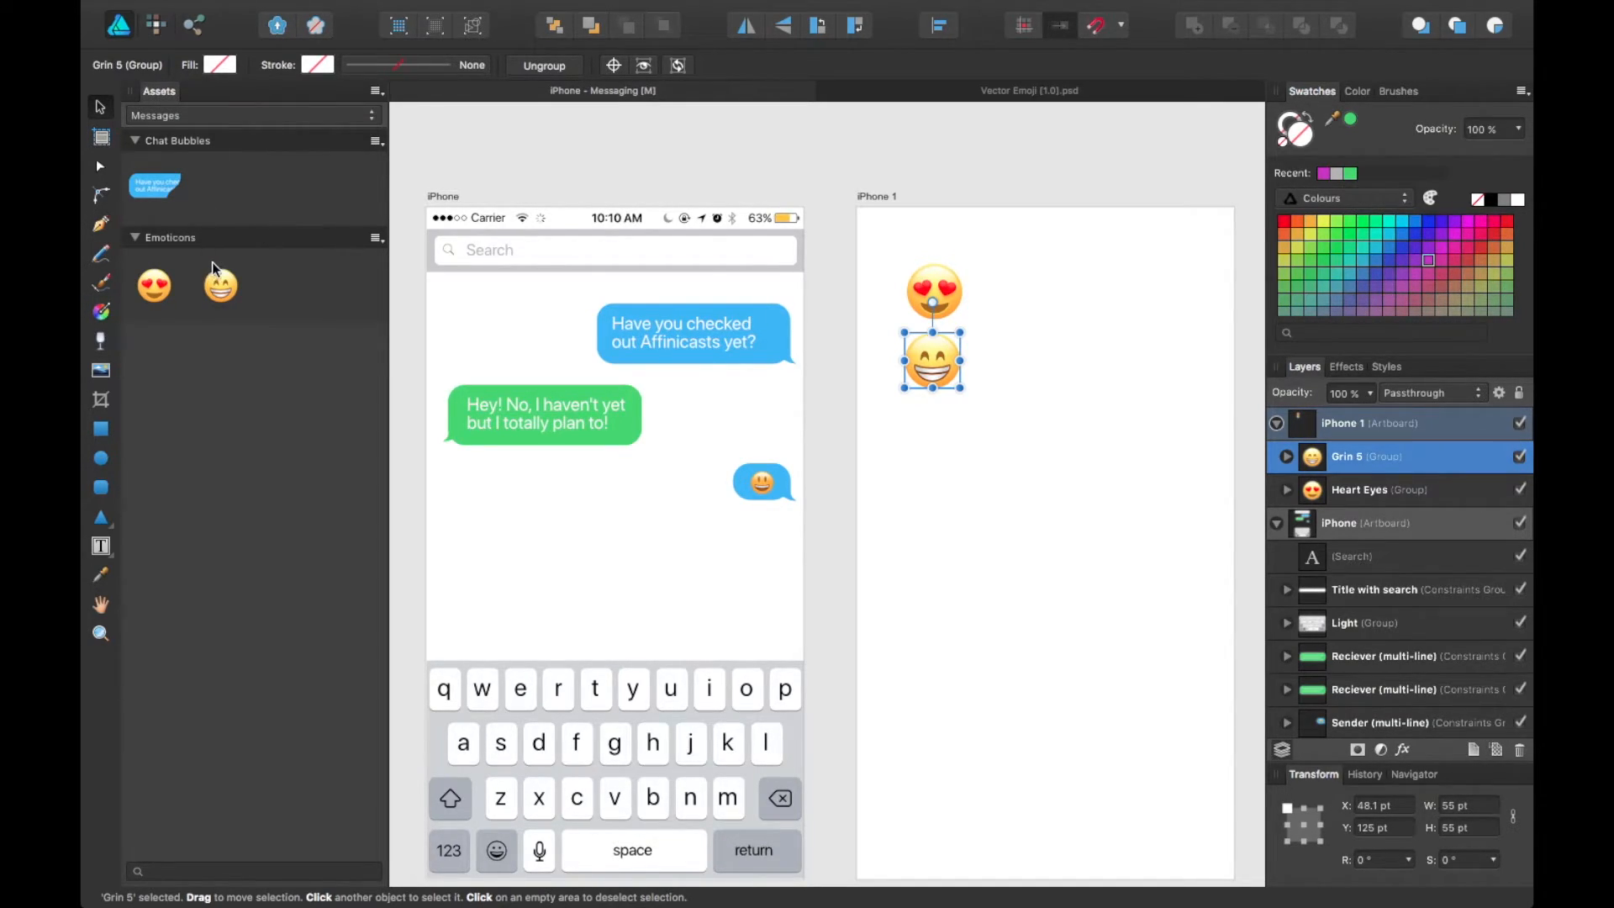
- Try placing the Heart Eyes asset on the iPhone 1 artboard, and delete all emoji from that artboard
{"action": "left_click_drag", "start_coordinate": [165, 299], "coordinate": [950, 454]}
{"action": "left_click", "coordinate": [940, 312]}
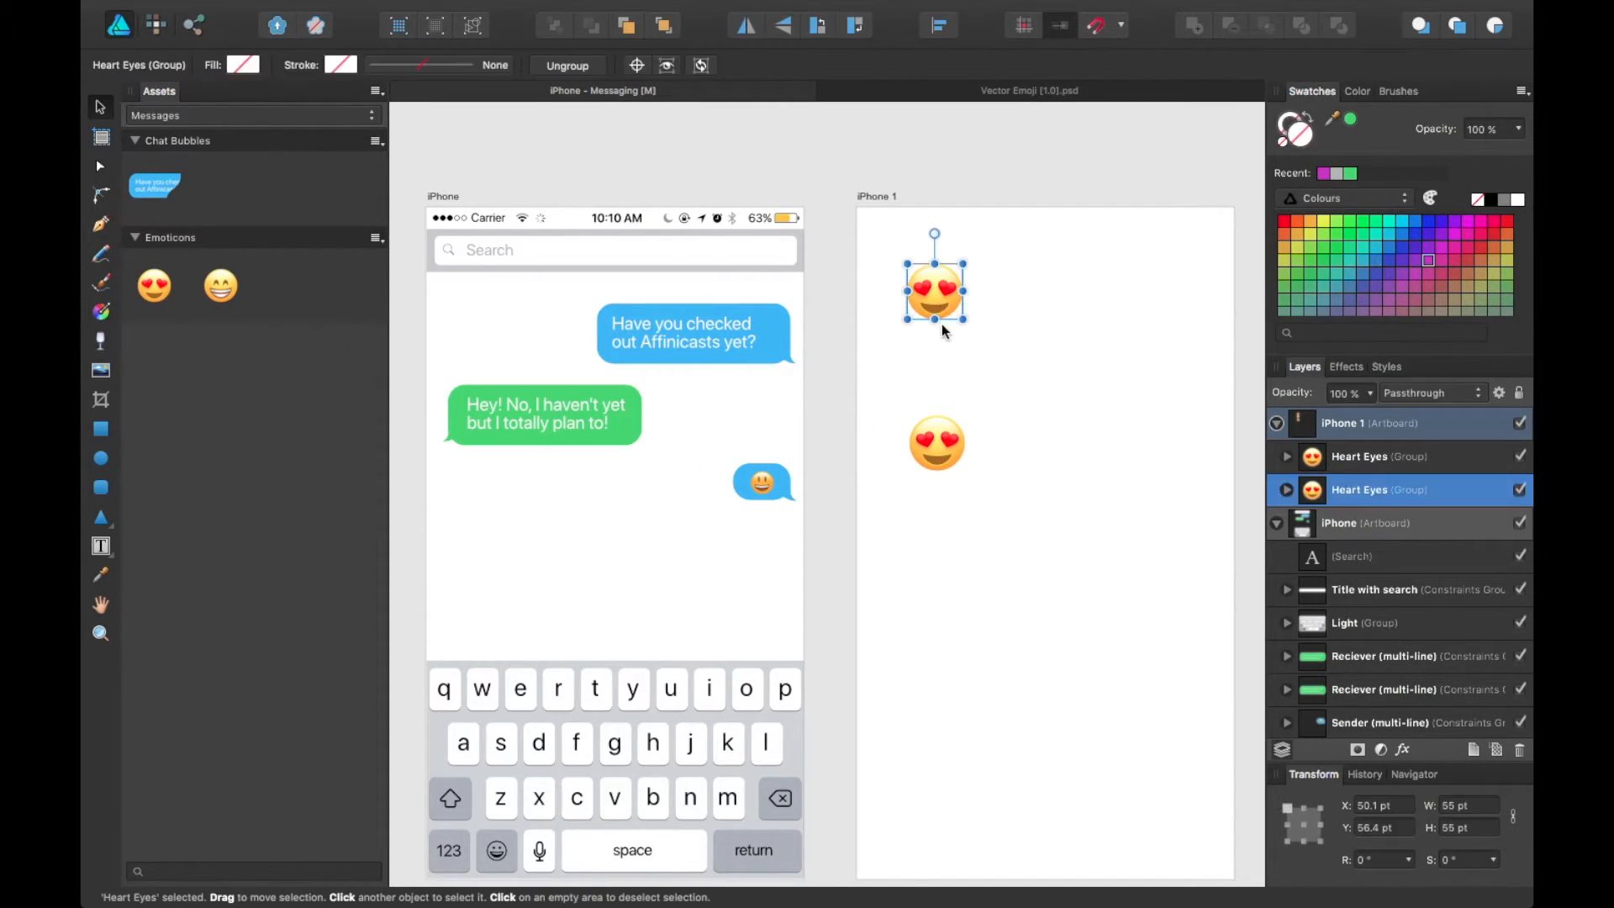
{"action": "key", "text": "Delete"}
{"action": "left_click", "coordinate": [935, 425]}
{"action": "key", "text": "Delete"}
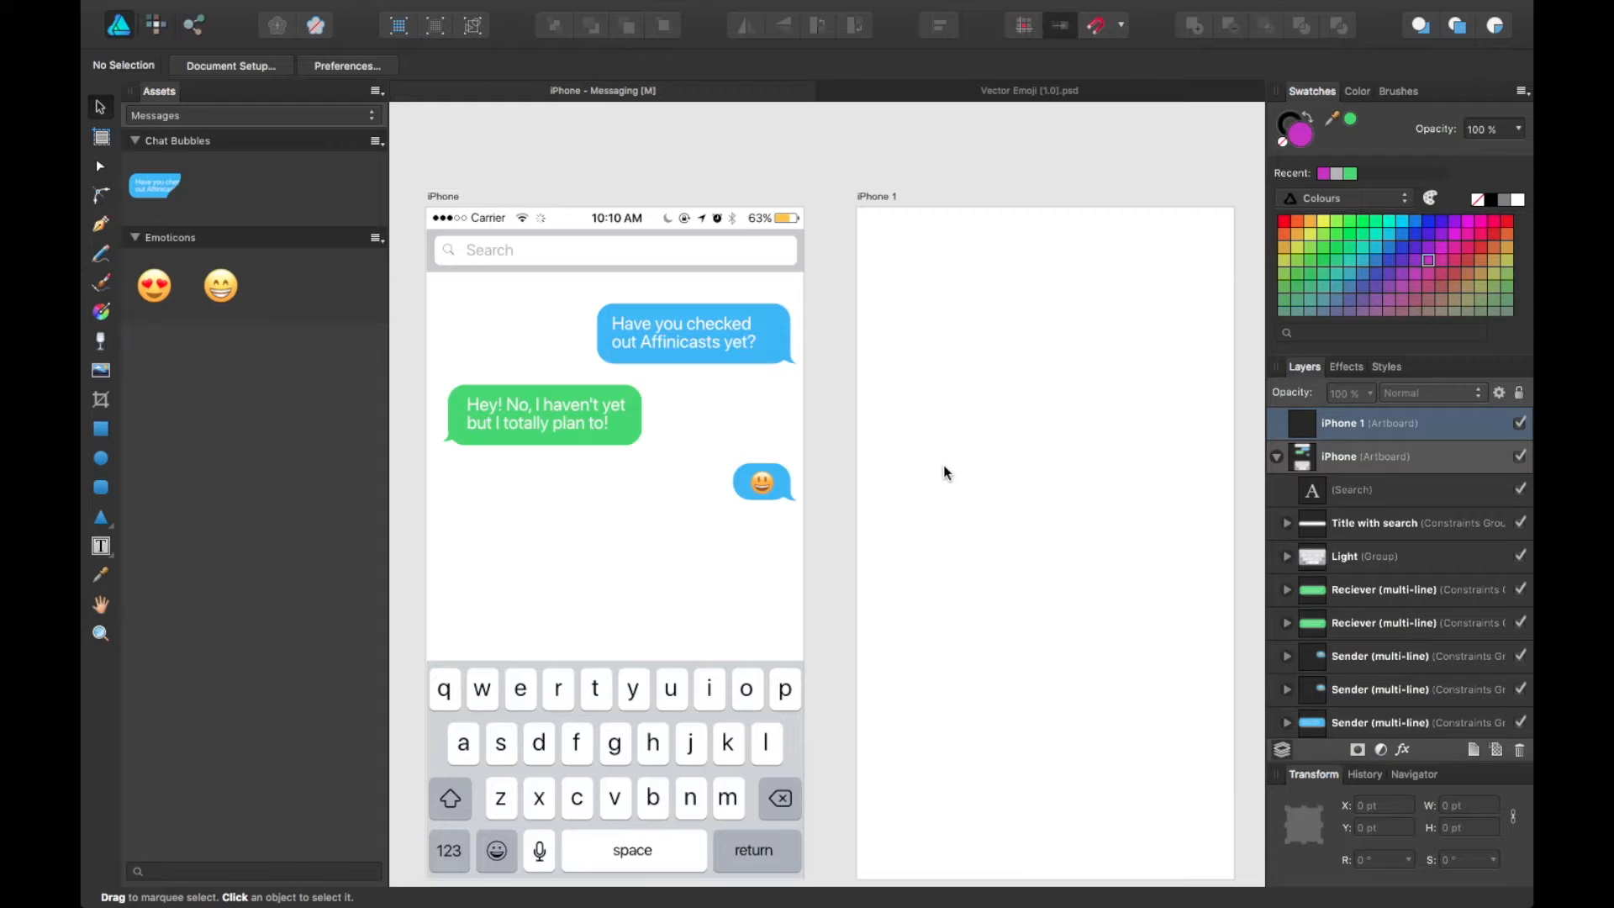
- Inspect the search title bar and the light keyboard placed on the iPhone artboard by selecting each in turn
{"action": "scroll", "coordinate": [925, 429], "scroll_direction": "down", "scroll_amount": 2}
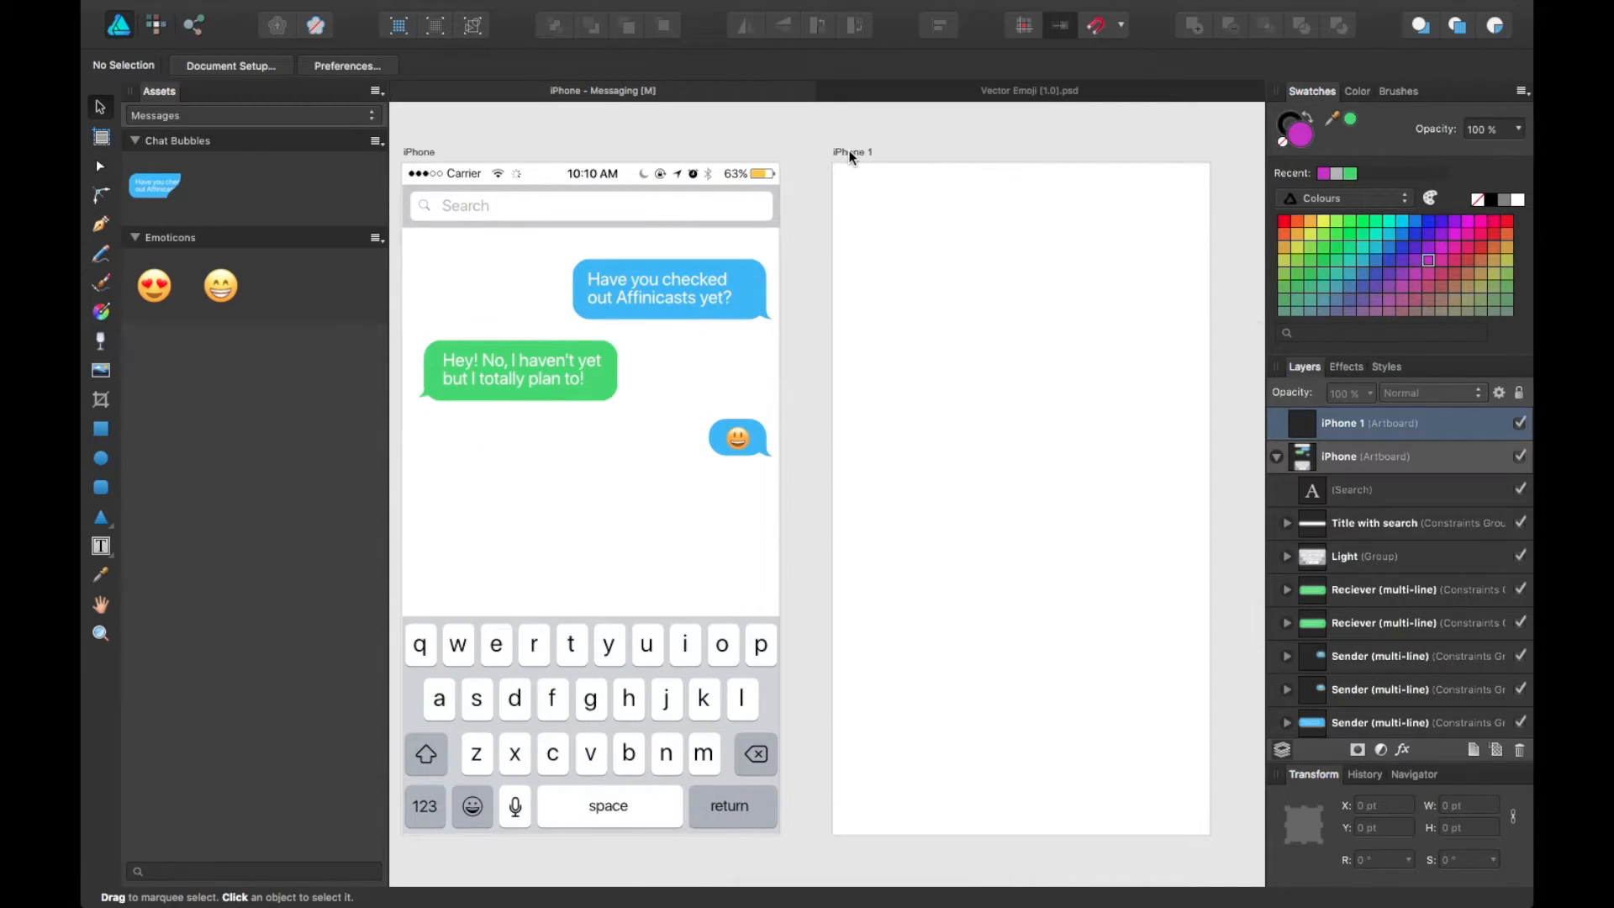
{"action": "scroll", "coordinate": [743, 140], "scroll_direction": "left", "scroll_amount": 1}
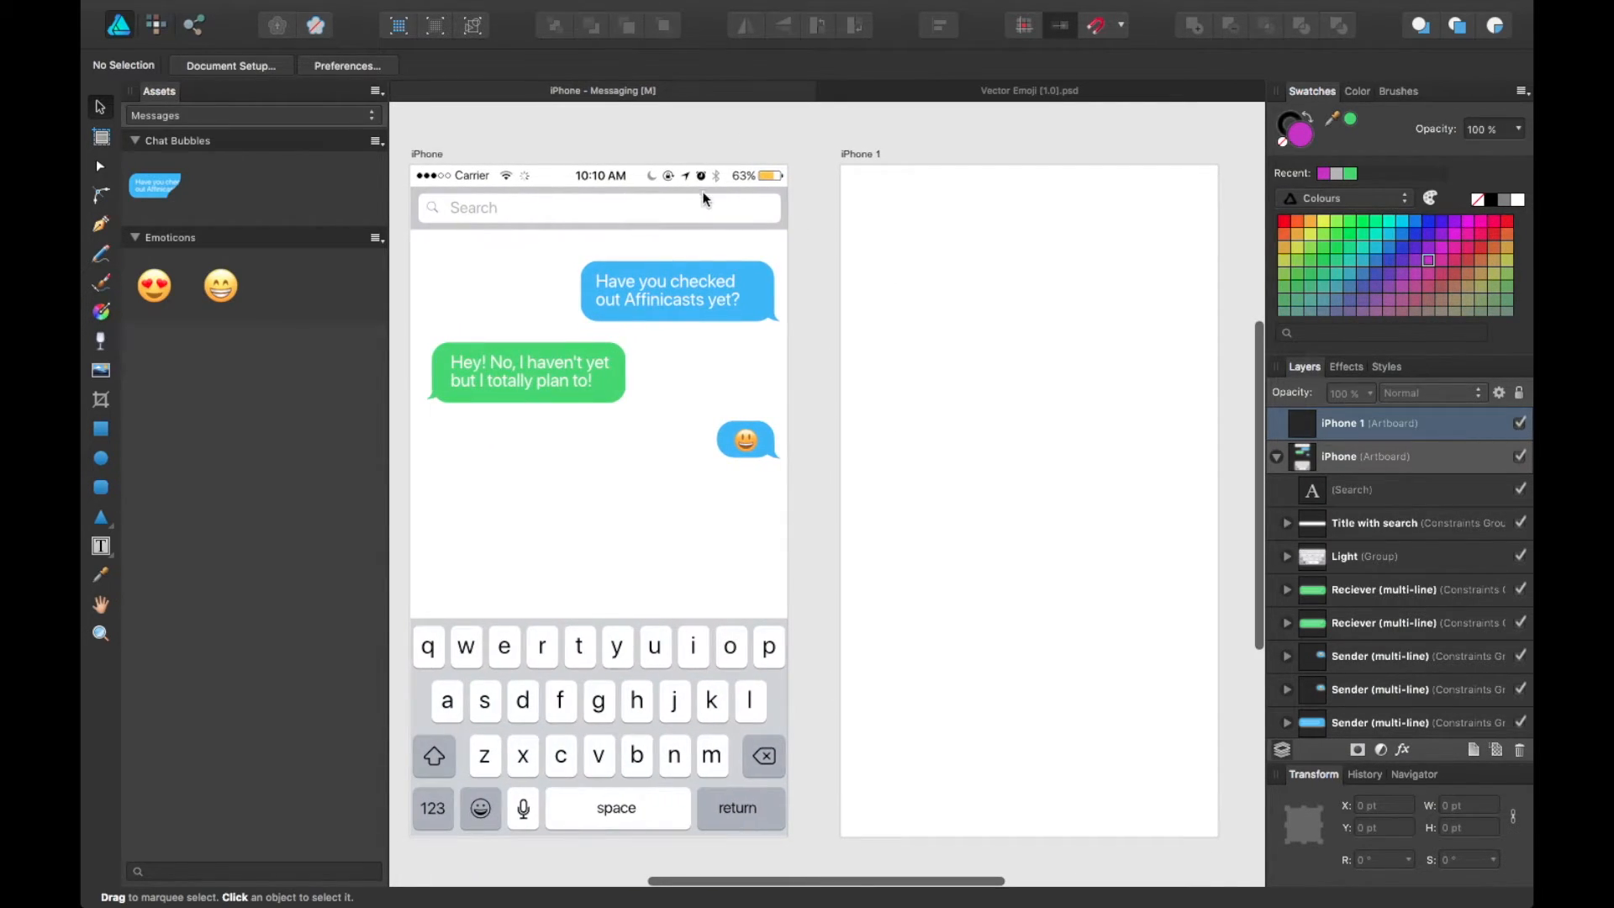
{"action": "left_click", "coordinate": [655, 215]}
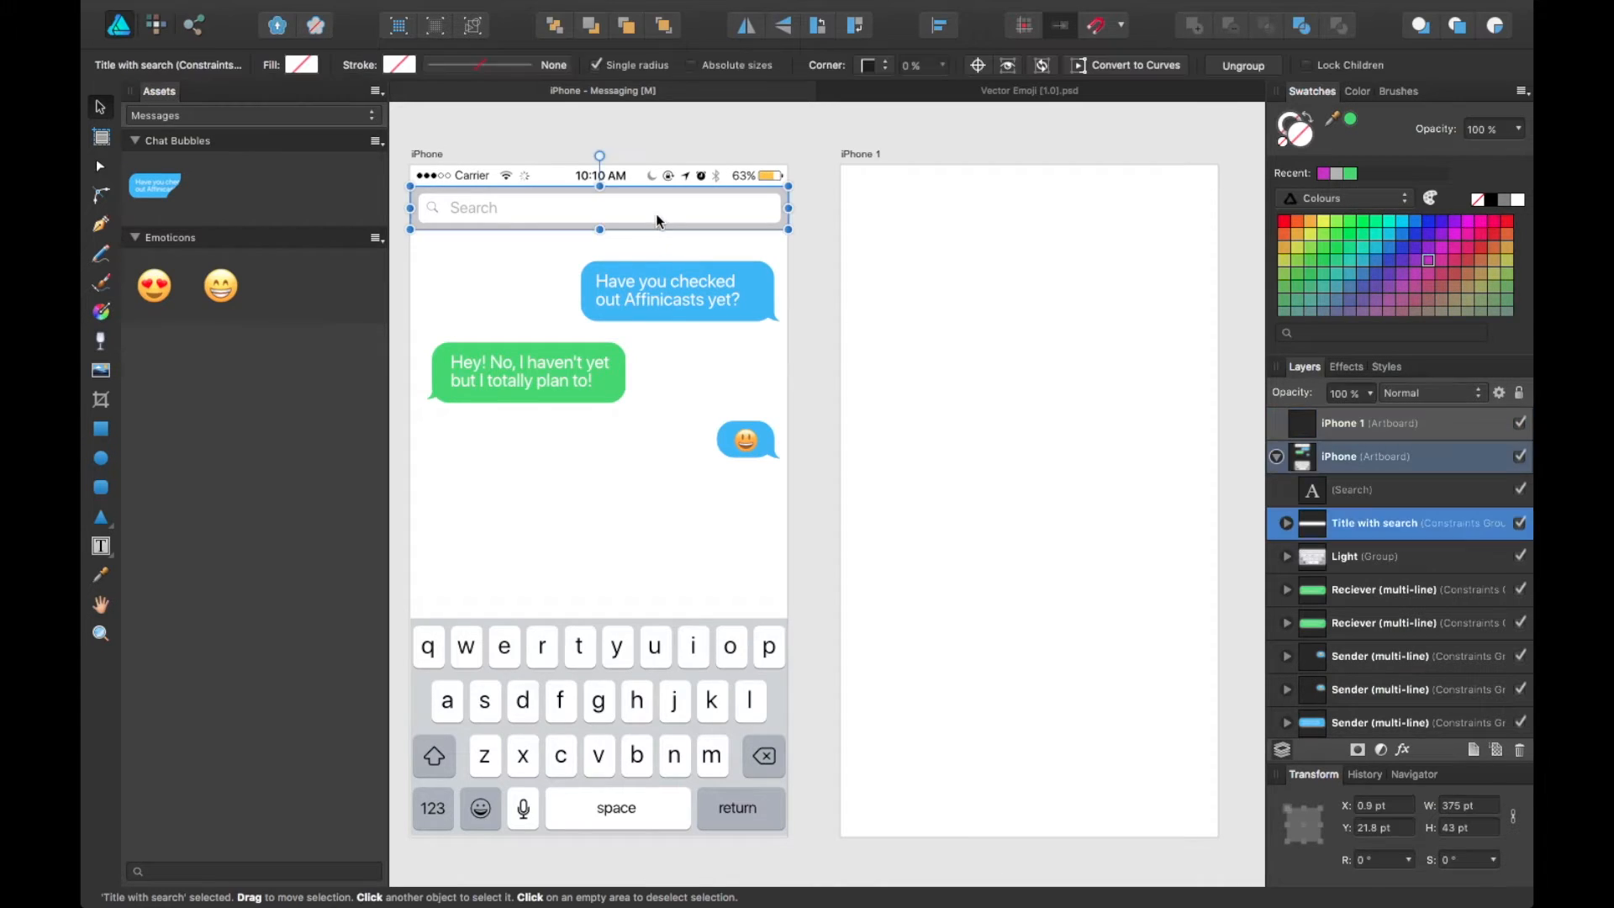
{"action": "left_click", "coordinate": [580, 646]}
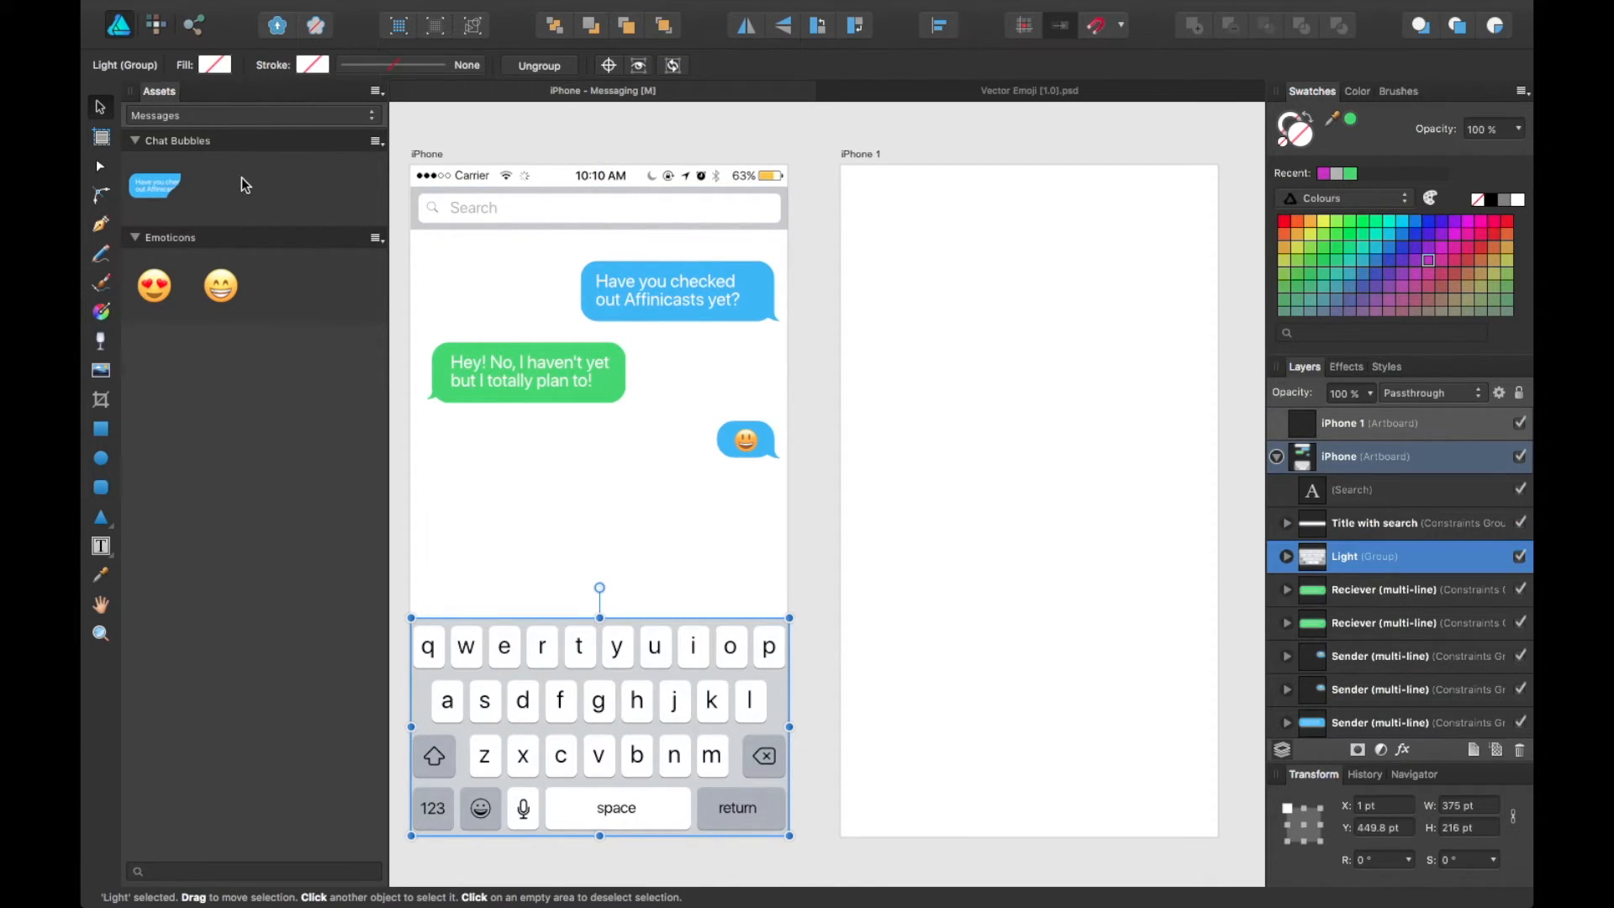
- Switch the assets to the iOS 10 category, browse through to the Tables, Keyboards and Alerts groups, and deselect the keyboard
{"action": "left_click", "coordinate": [250, 121]}
{"action": "left_click", "coordinate": [242, 99]}
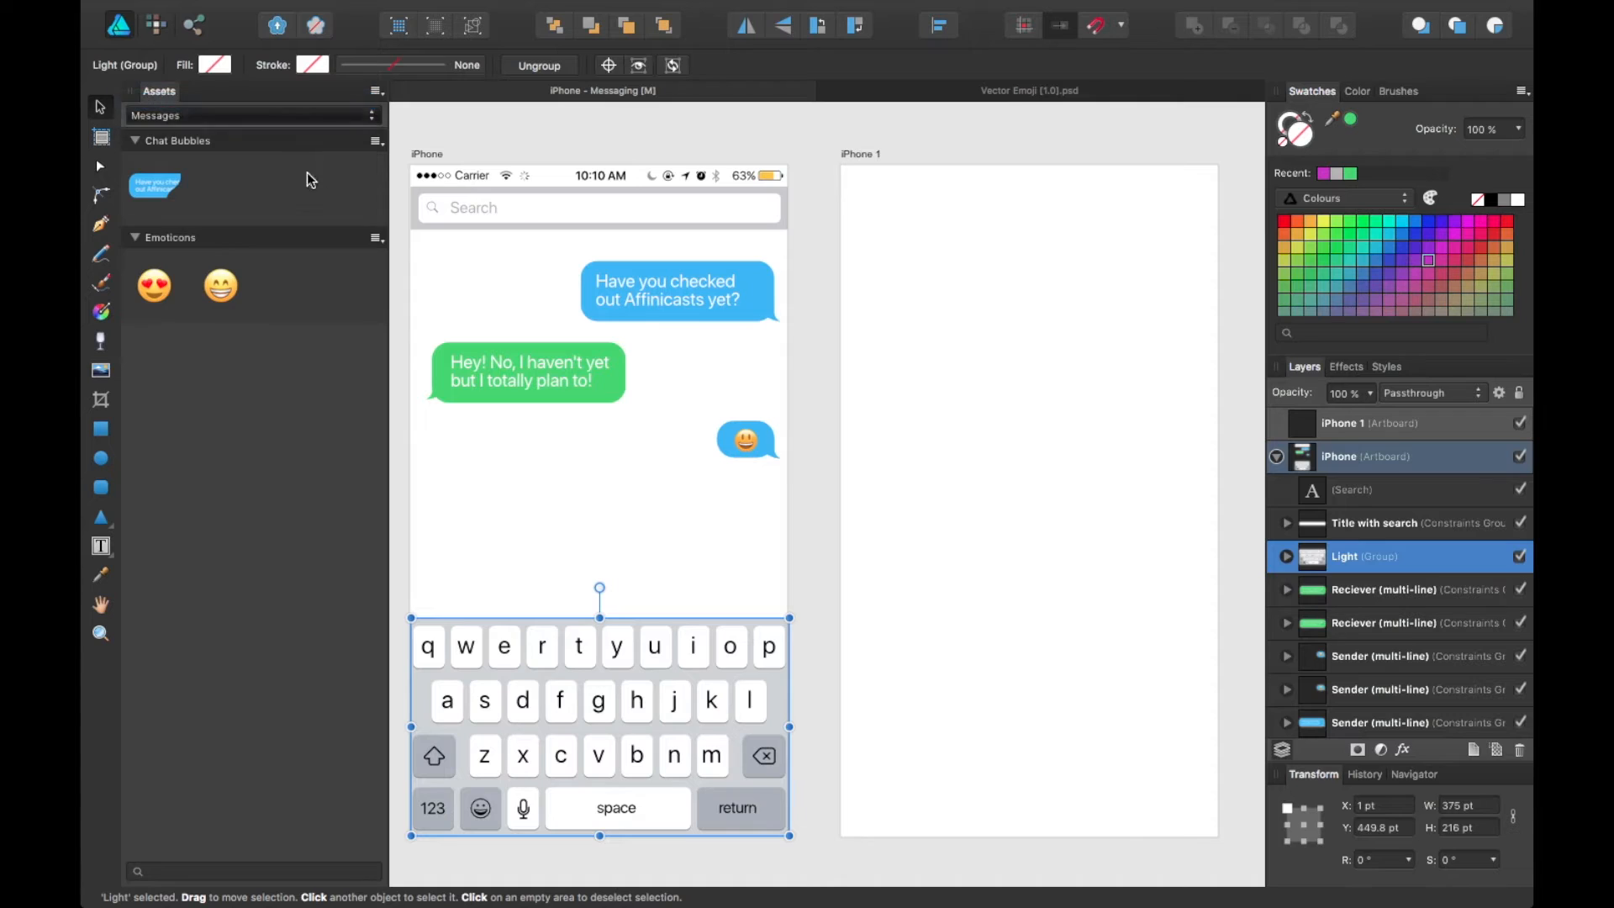
{"action": "scroll", "coordinate": [266, 392], "scroll_direction": "down", "scroll_amount": 10}
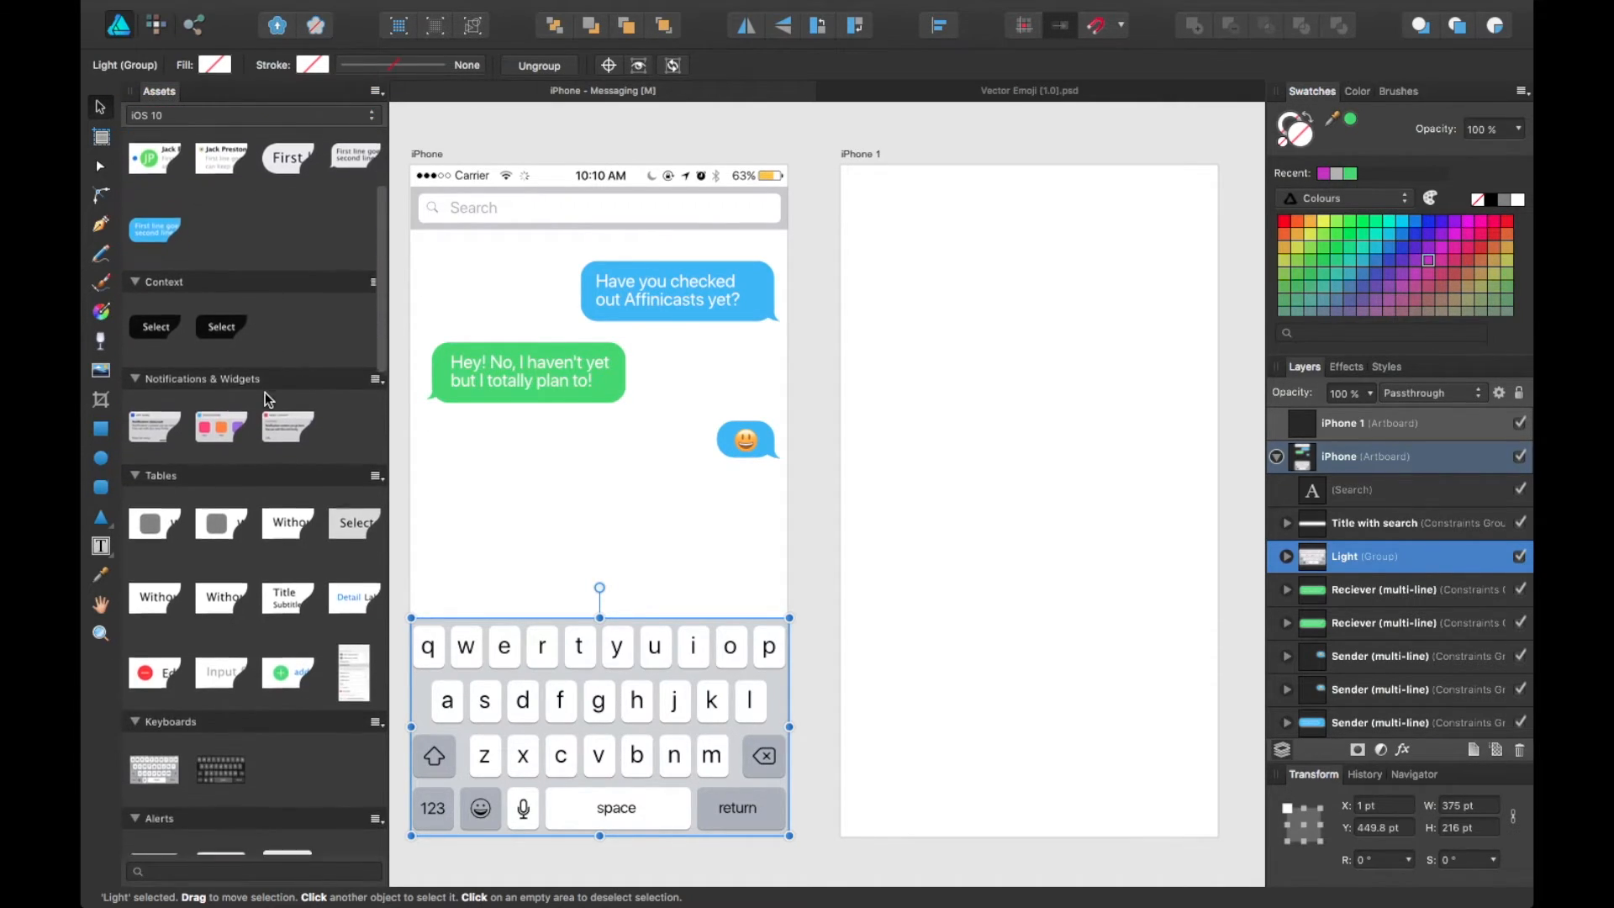
{"action": "scroll", "coordinate": [265, 395], "scroll_direction": "down", "scroll_amount": 1}
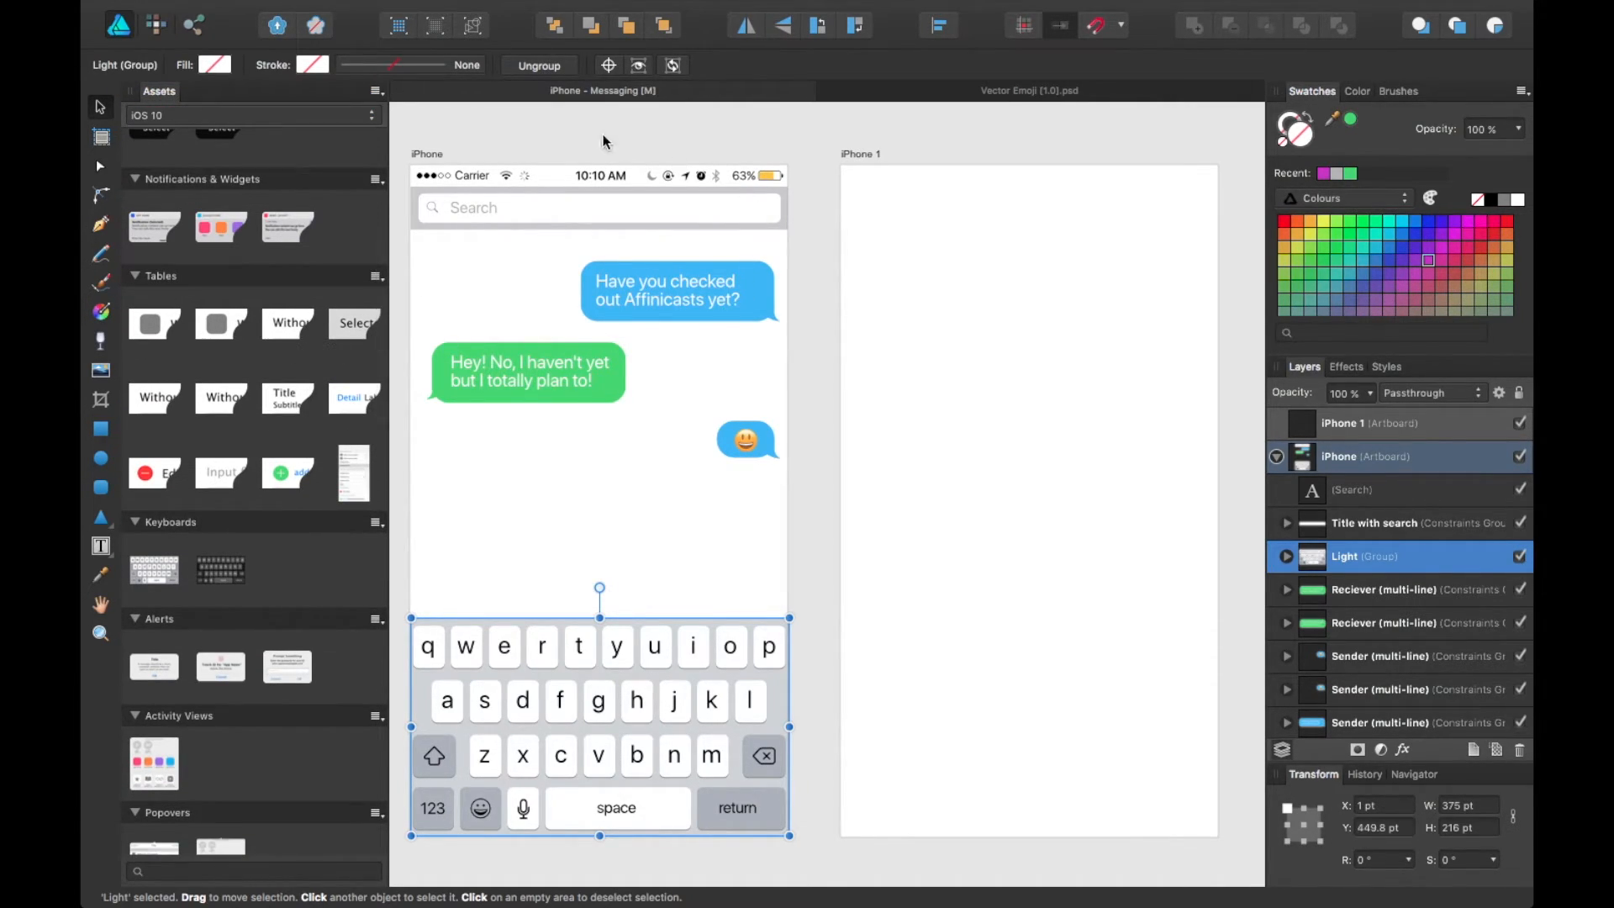
{"action": "left_click", "coordinate": [578, 128]}
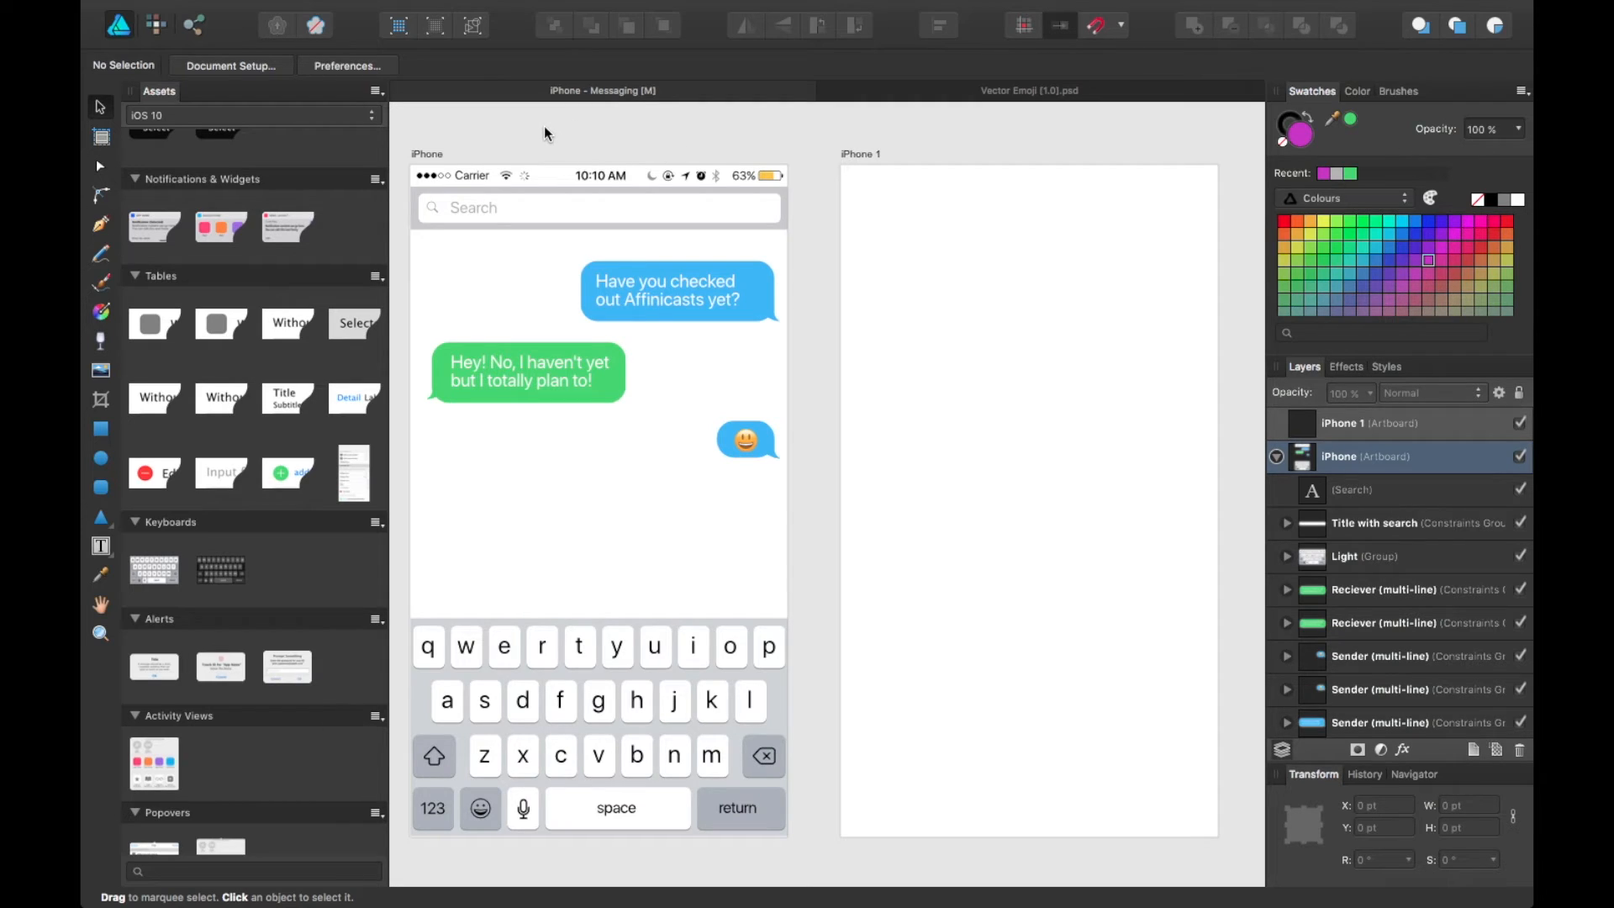
{"action": "key", "text": "space"}
{"action": "left_click_drag", "start_coordinate": [498, 128], "coordinate": [479, 147]}
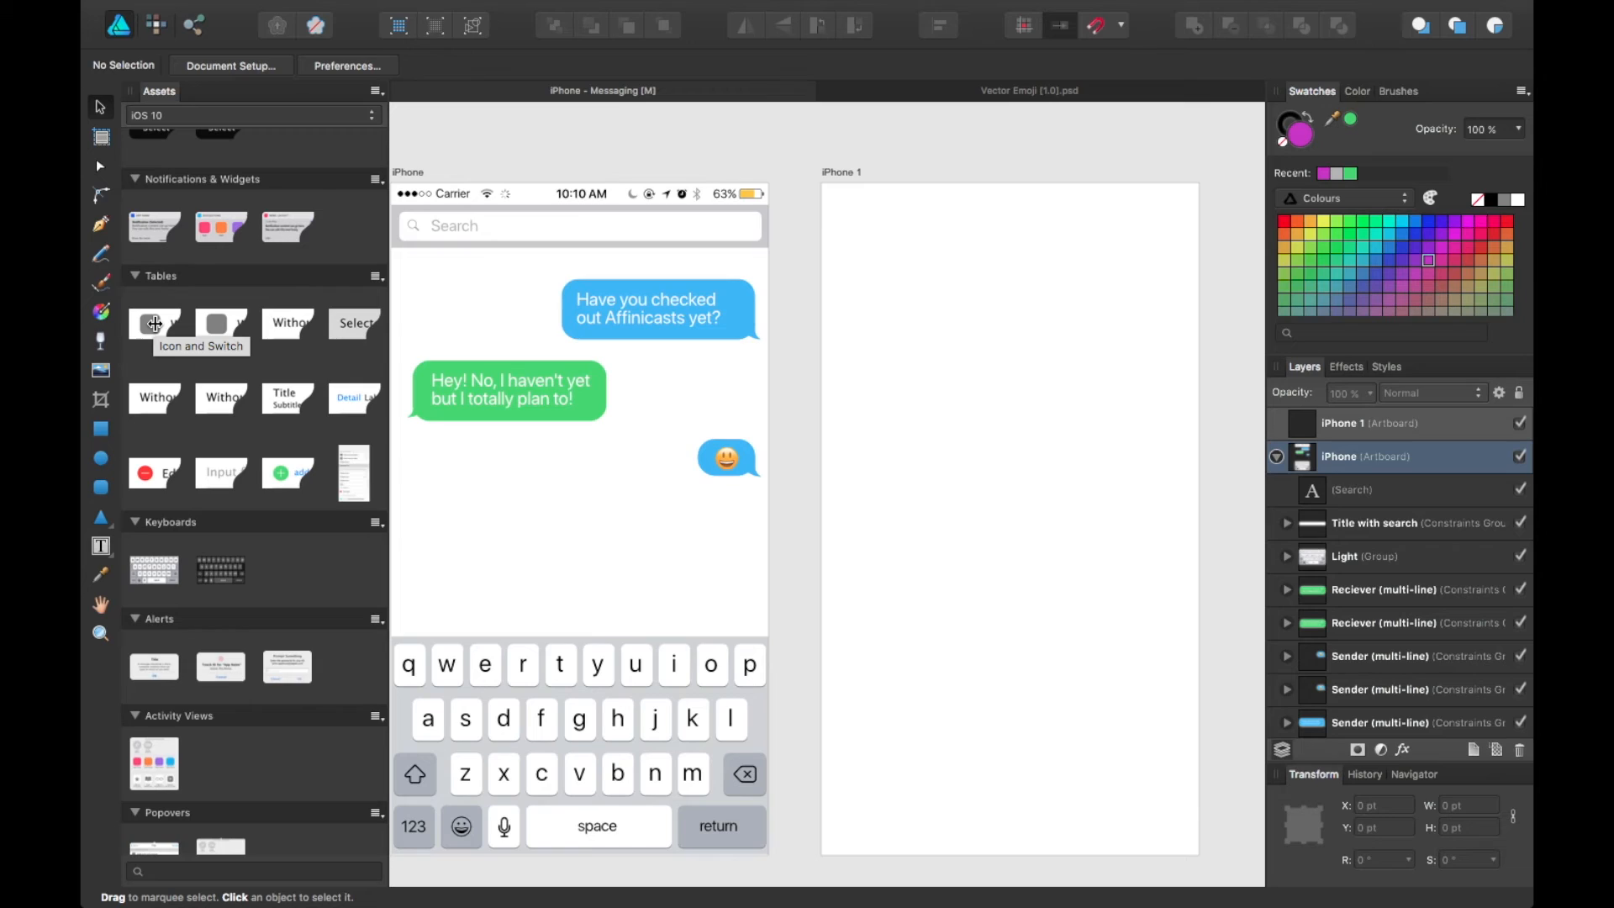
{"action": "key", "text": "space"}
{"action": "left_click_drag", "start_coordinate": [783, 491], "coordinate": [804, 492]}
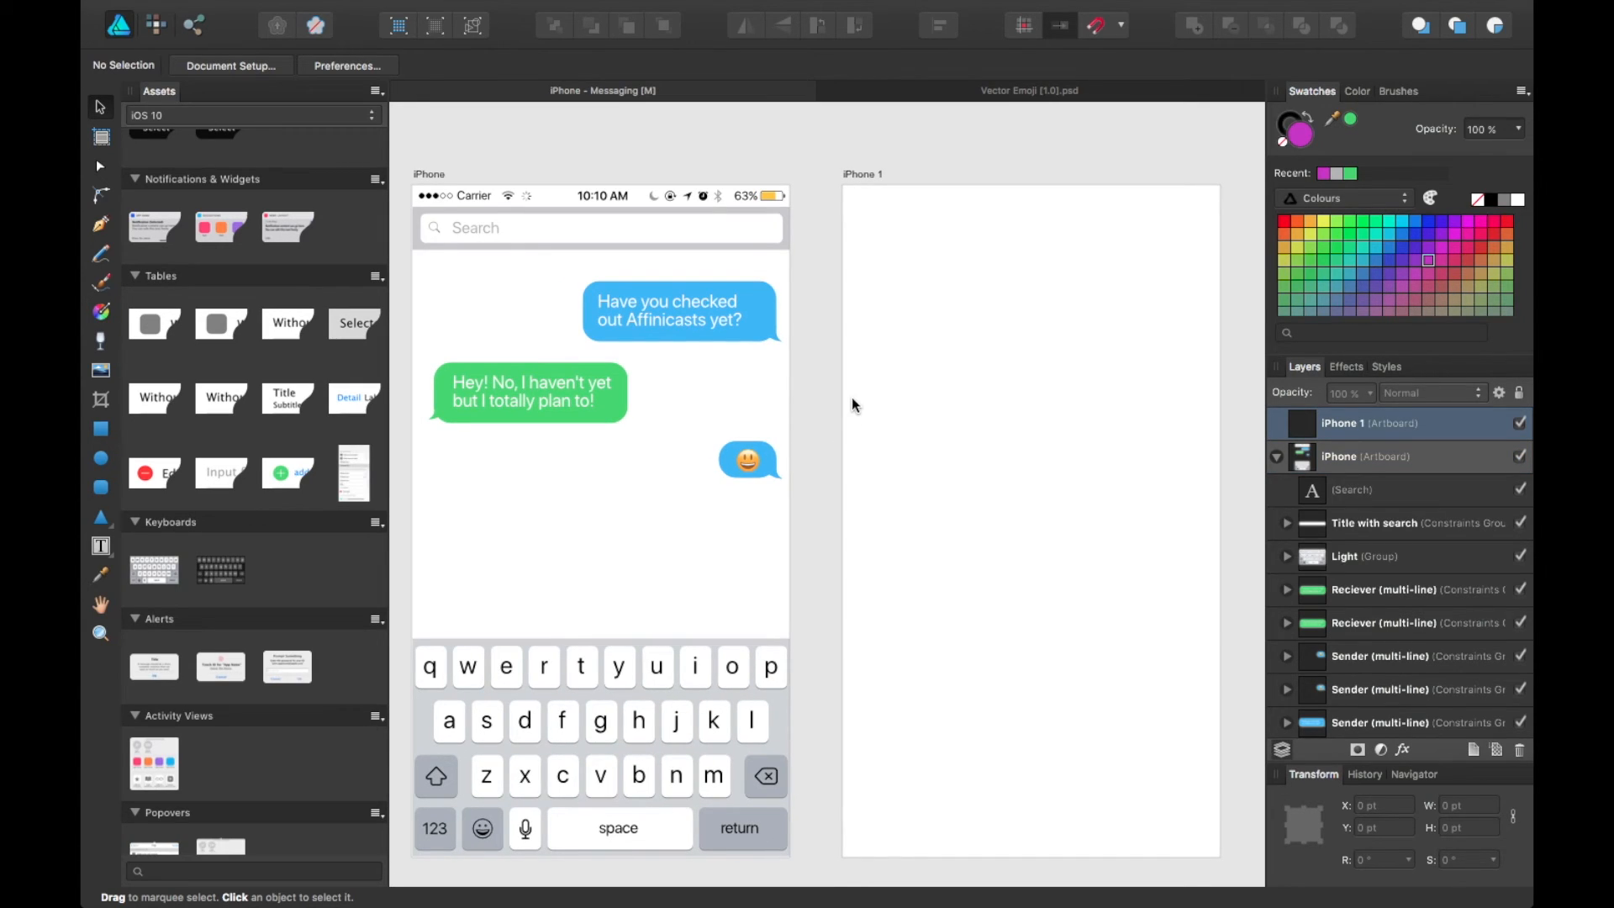